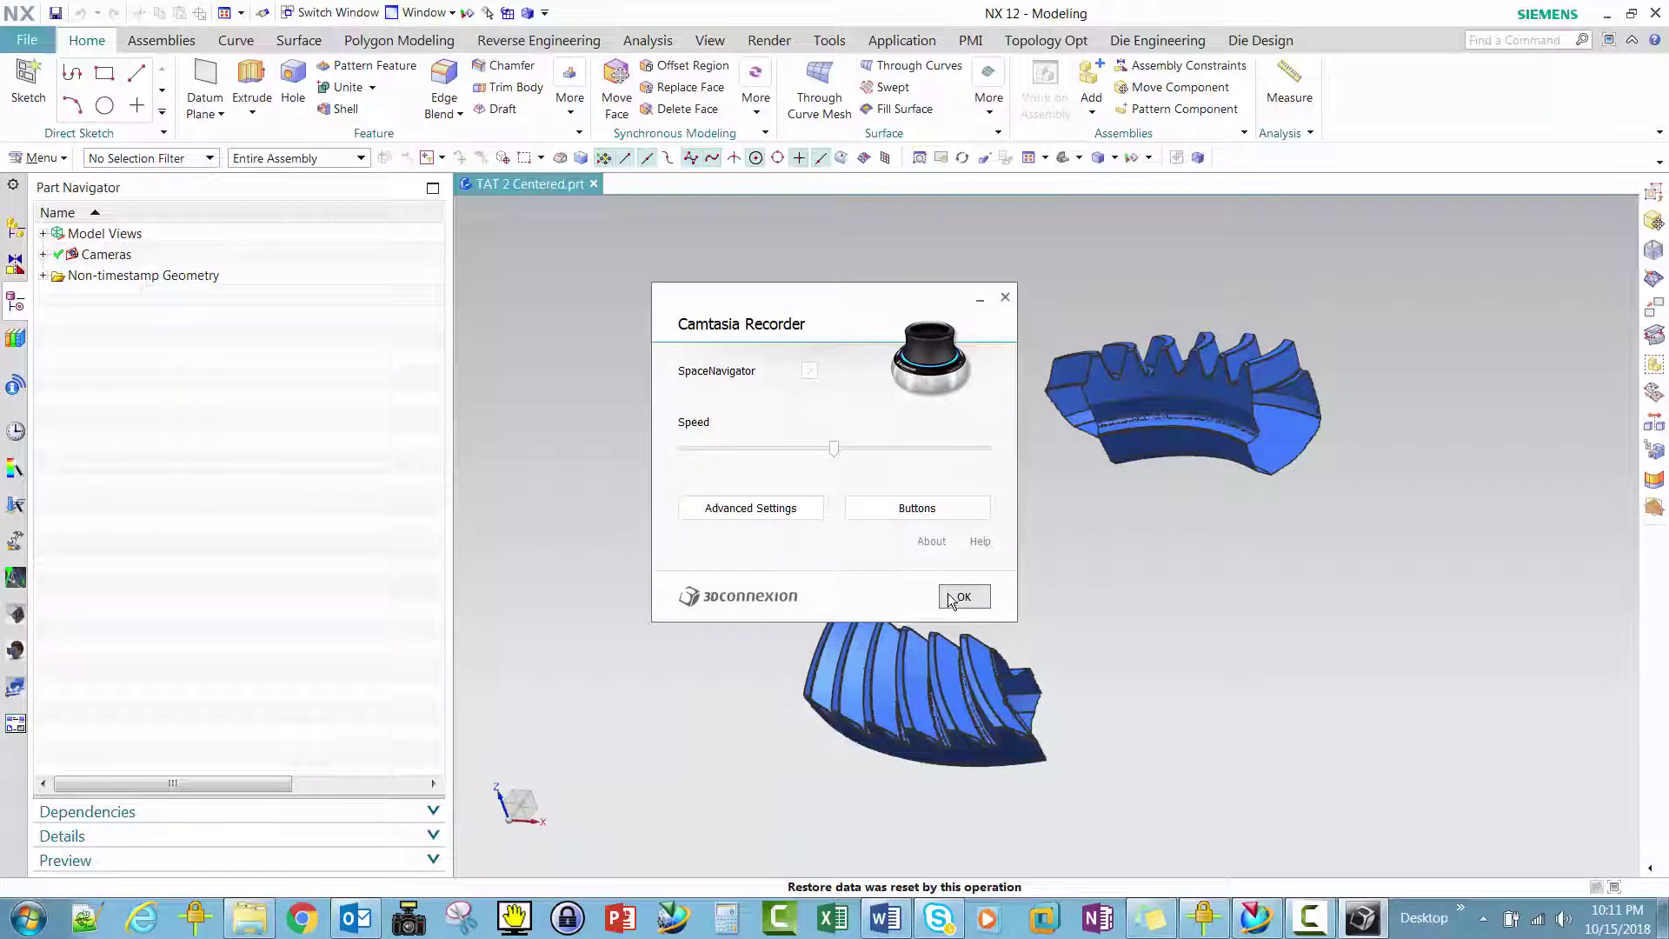
# - Convert the lower gear segment's facet body to a Convergent body with Automatic Clean Up turned off
pyautogui.click(1008, 299)
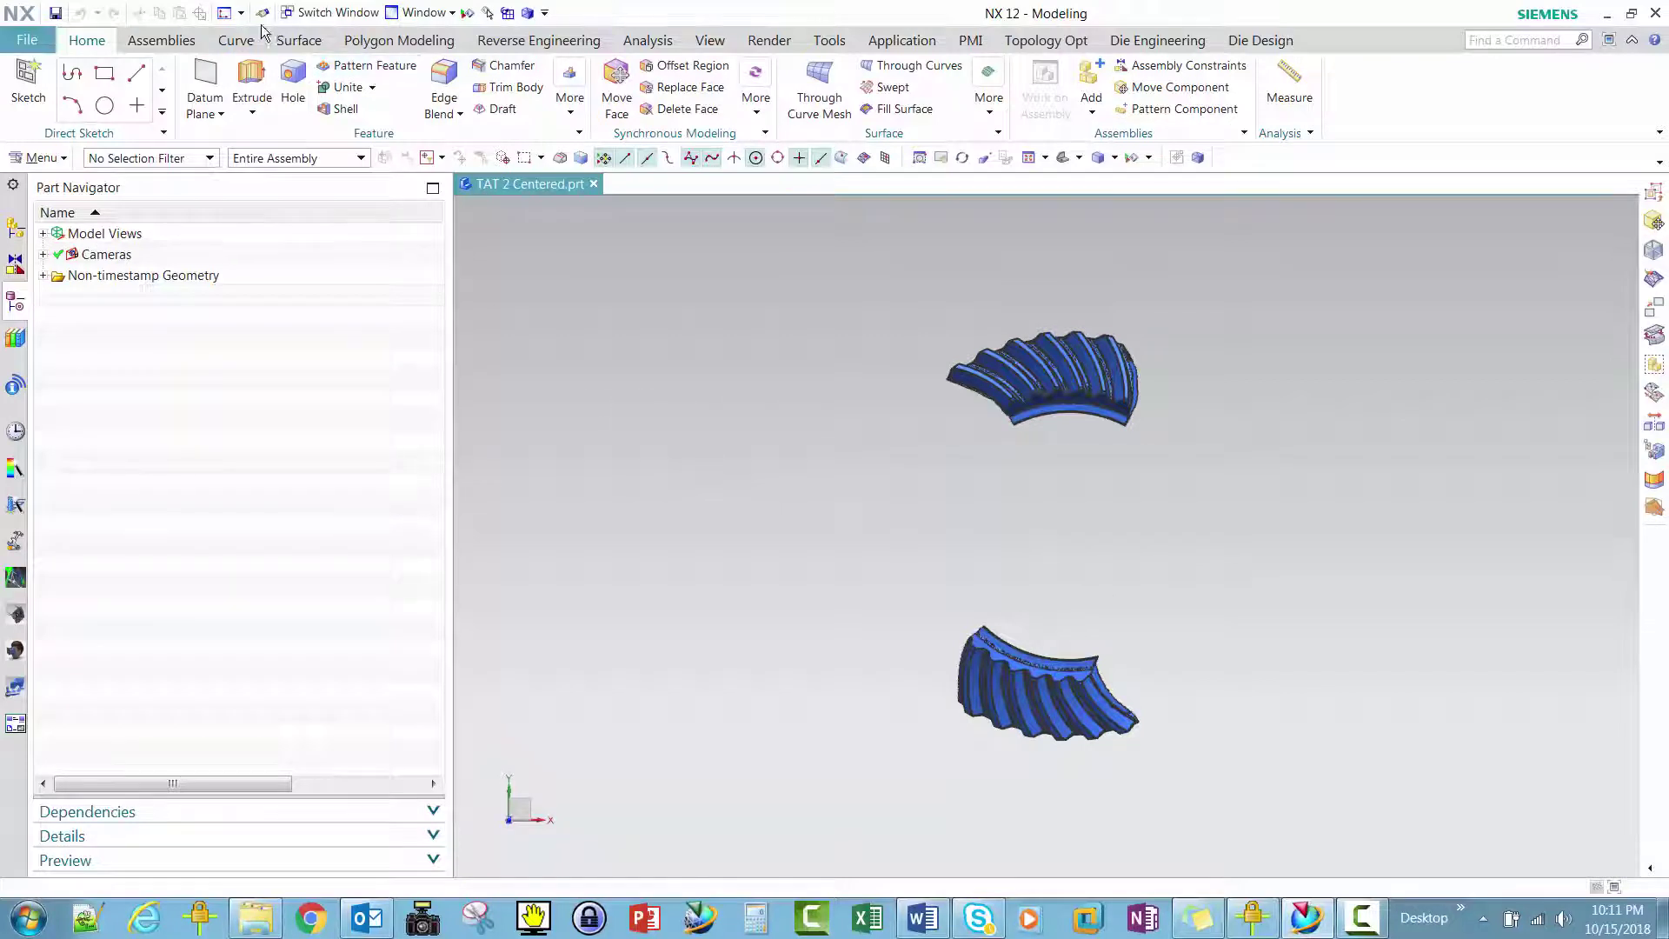
pyautogui.click(370, 43)
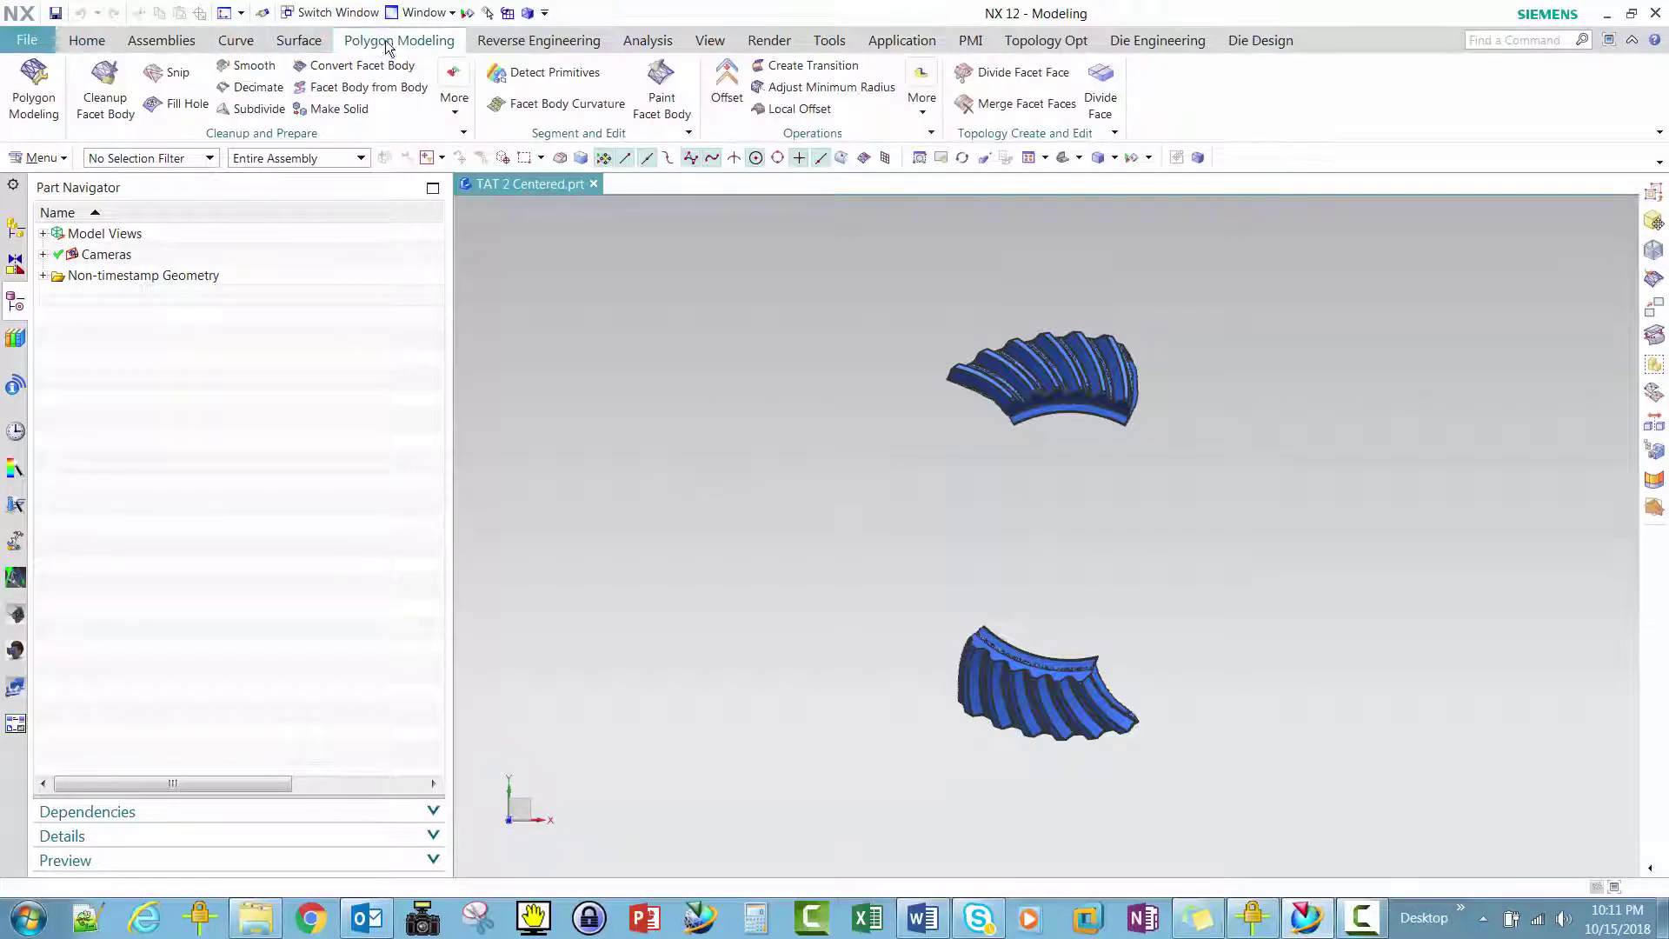
pyautogui.click(361, 65)
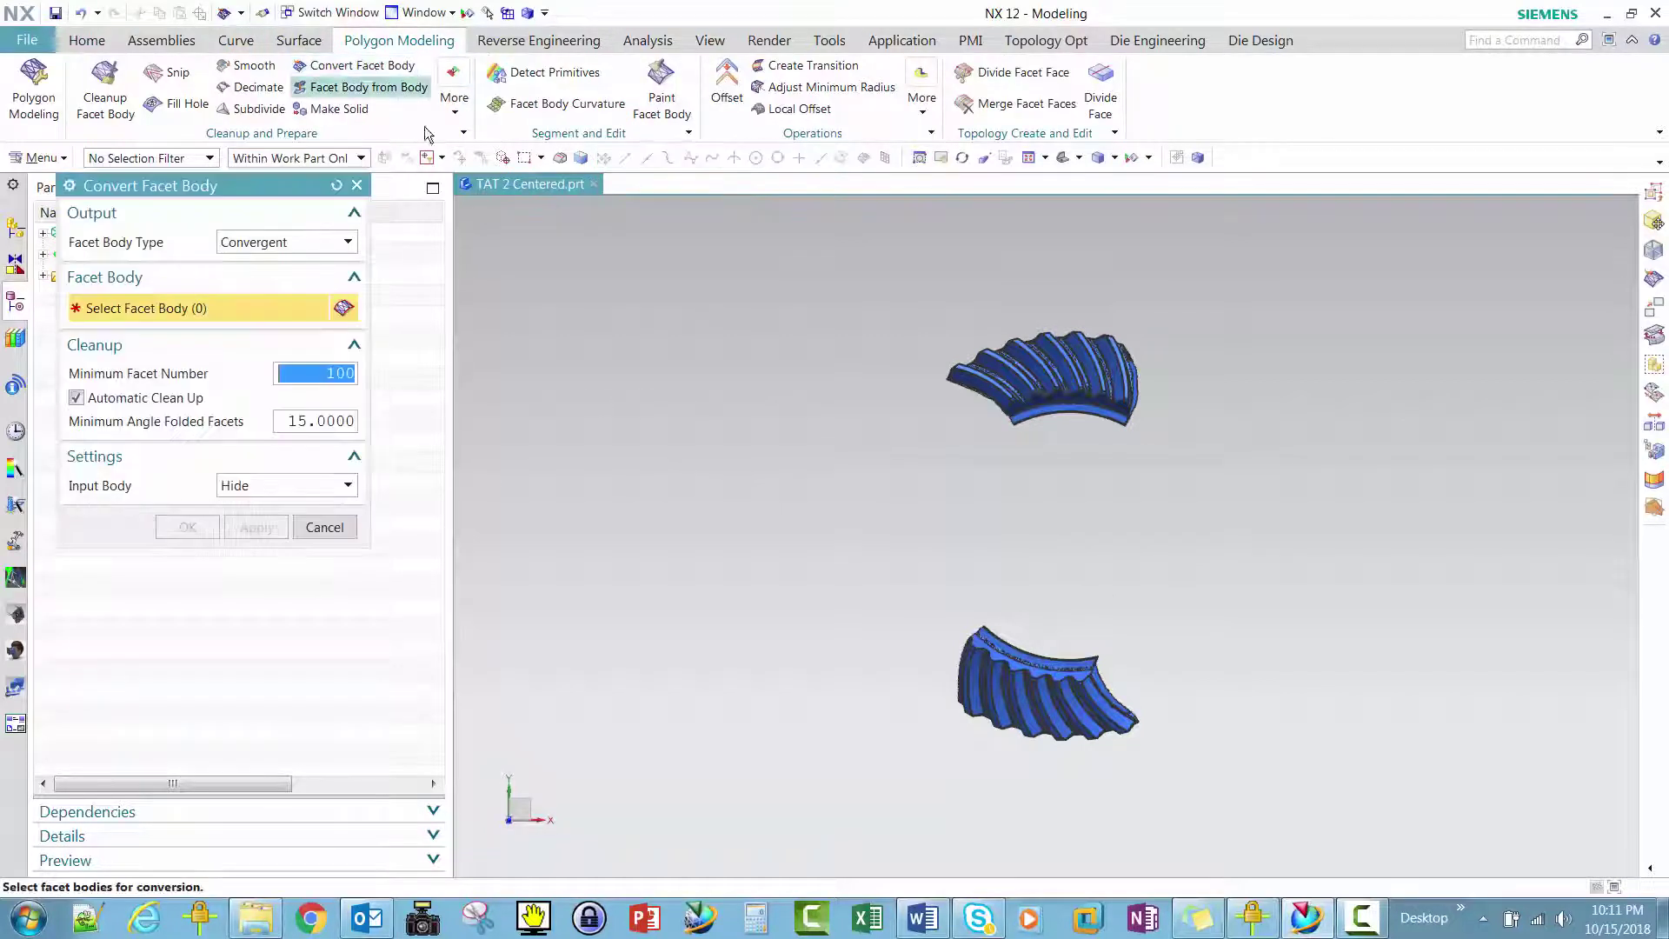
pyautogui.click(990, 652)
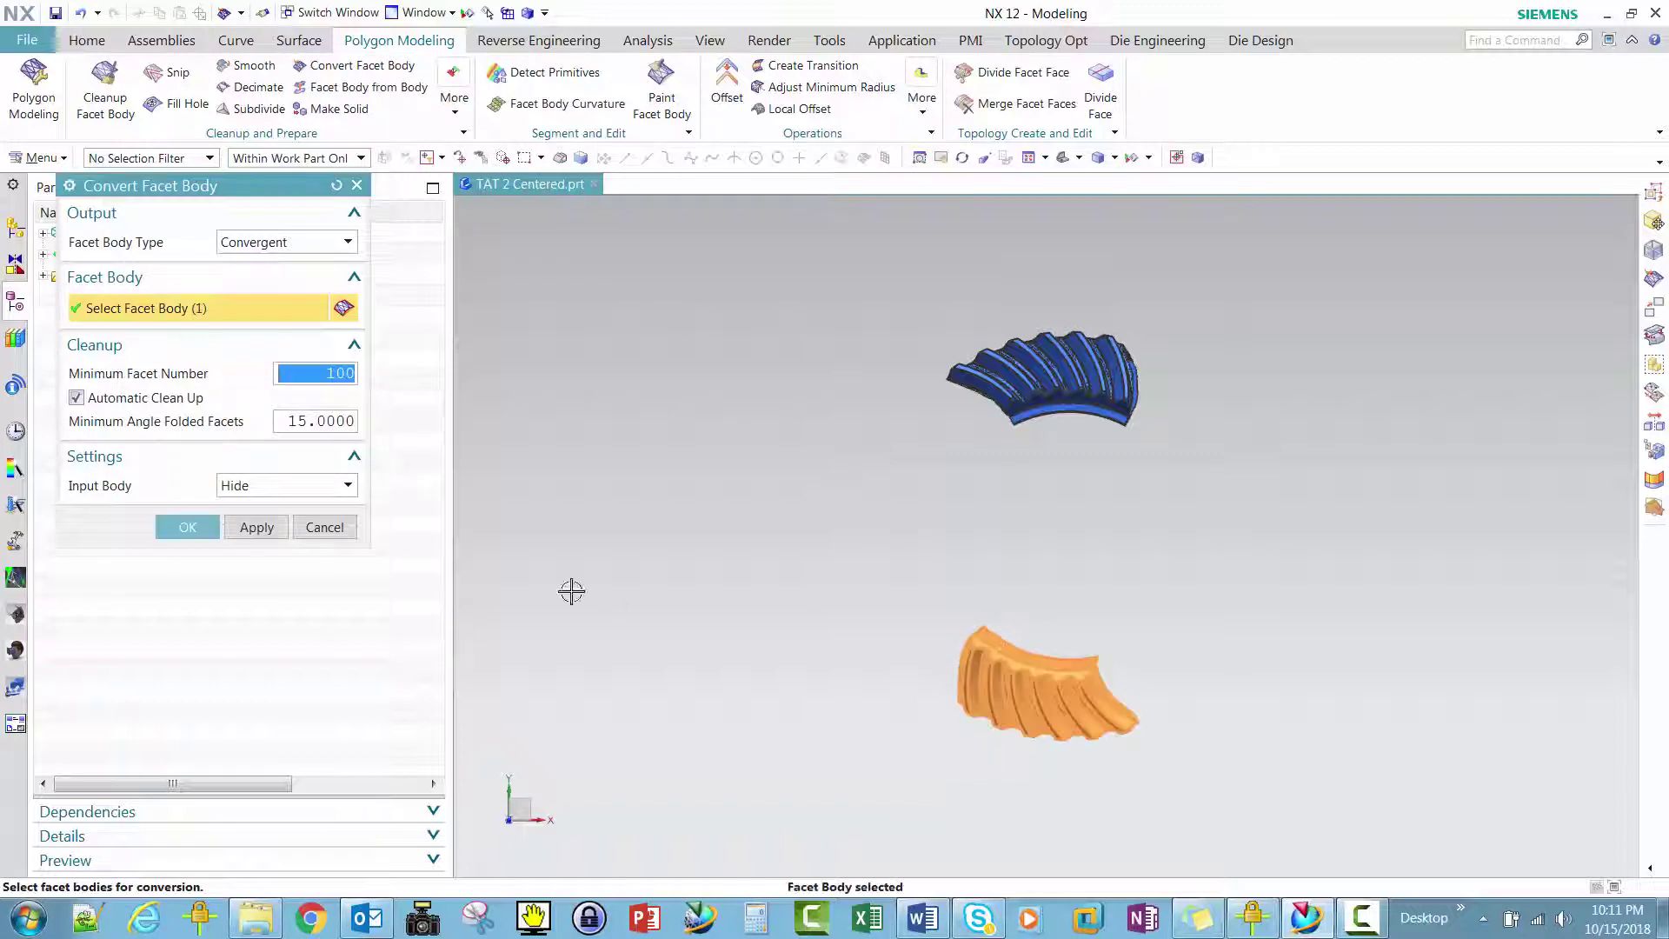
pyautogui.click(76, 398)
pyautogui.click(190, 502)
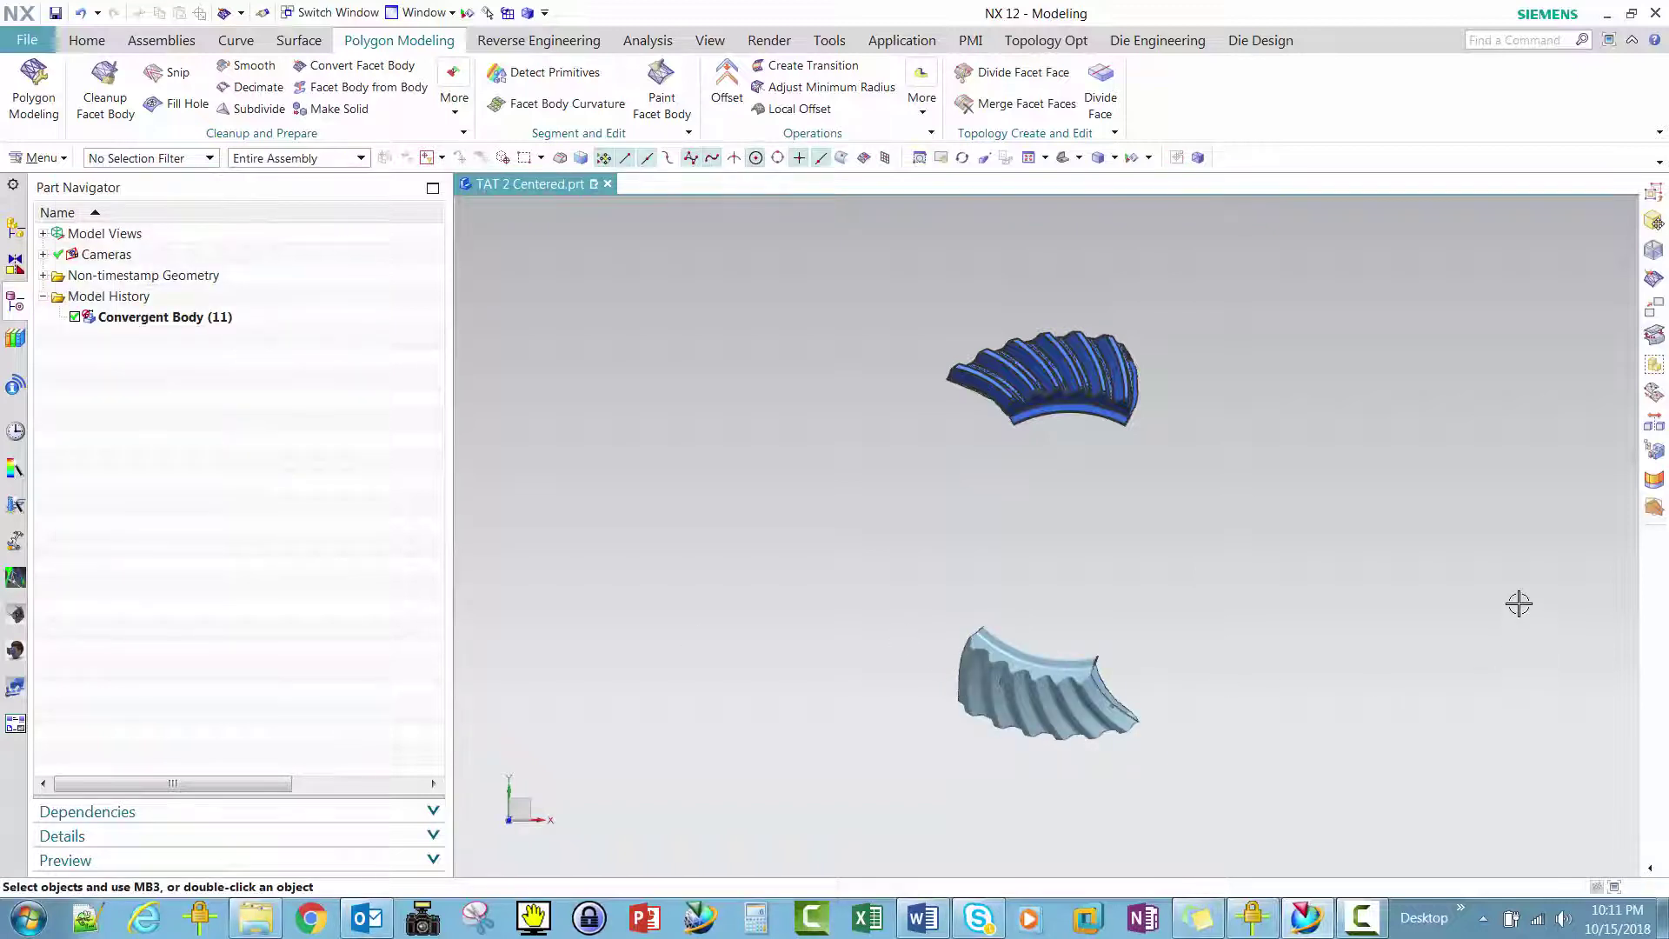
# - Paint a red strip along the inner bore surface of the converted gear segment using Paint Facet Body
pyautogui.scroll(2, 1512, 602)
pyautogui.scroll(2, 1563, 542)
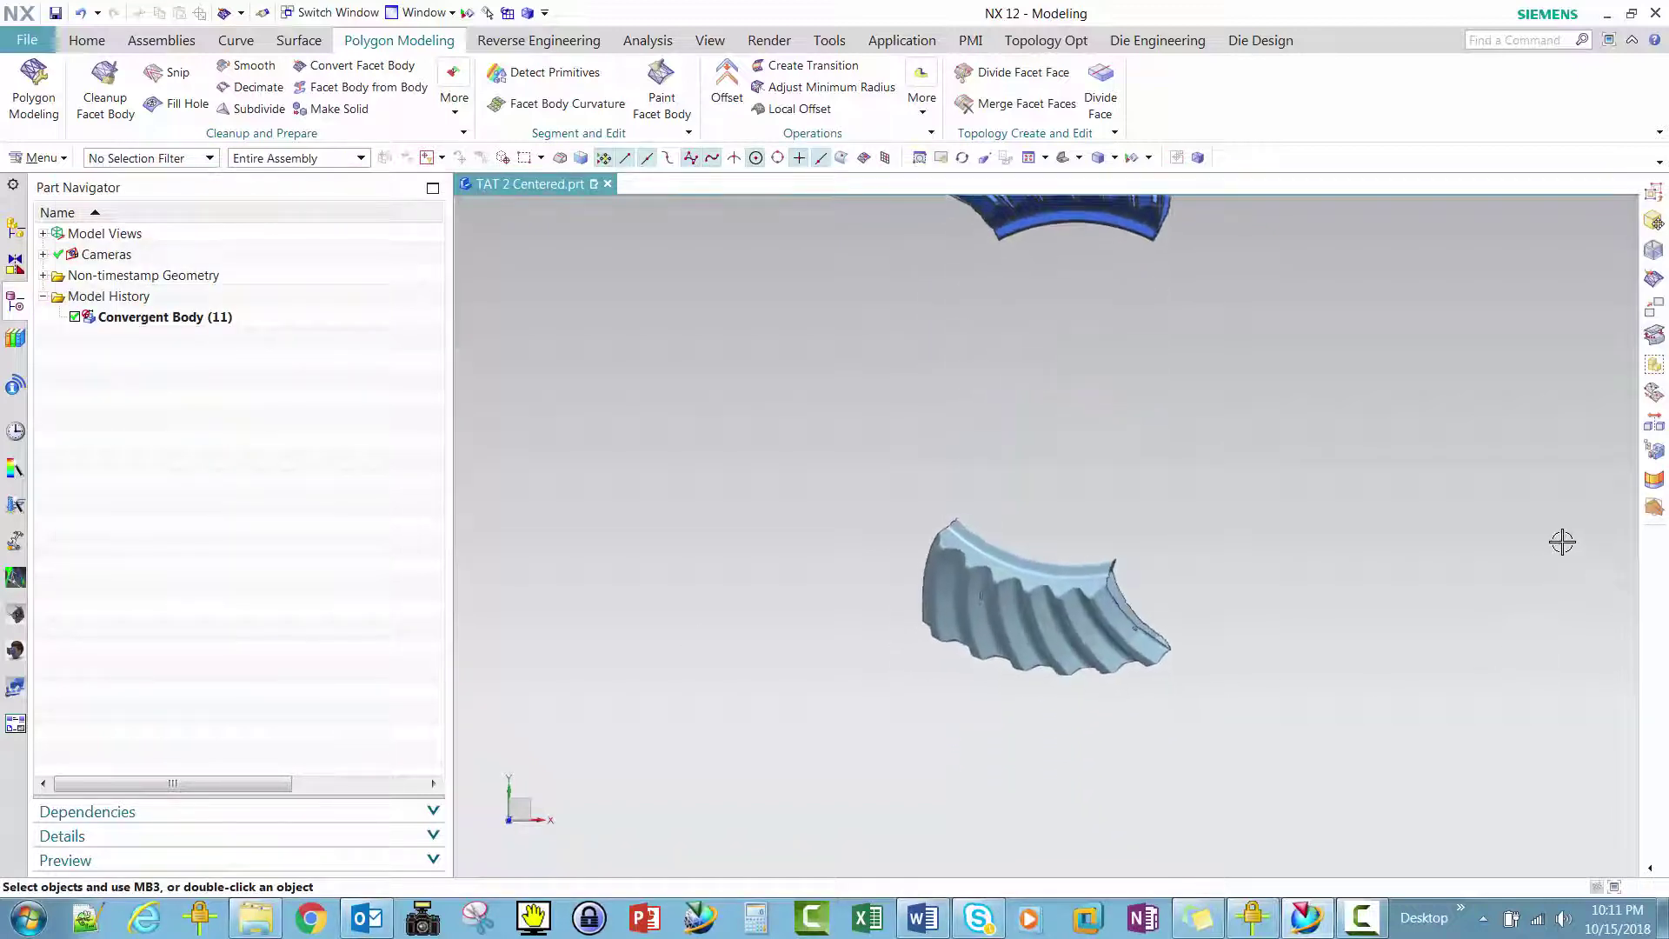
pyautogui.scroll(4, 1562, 542)
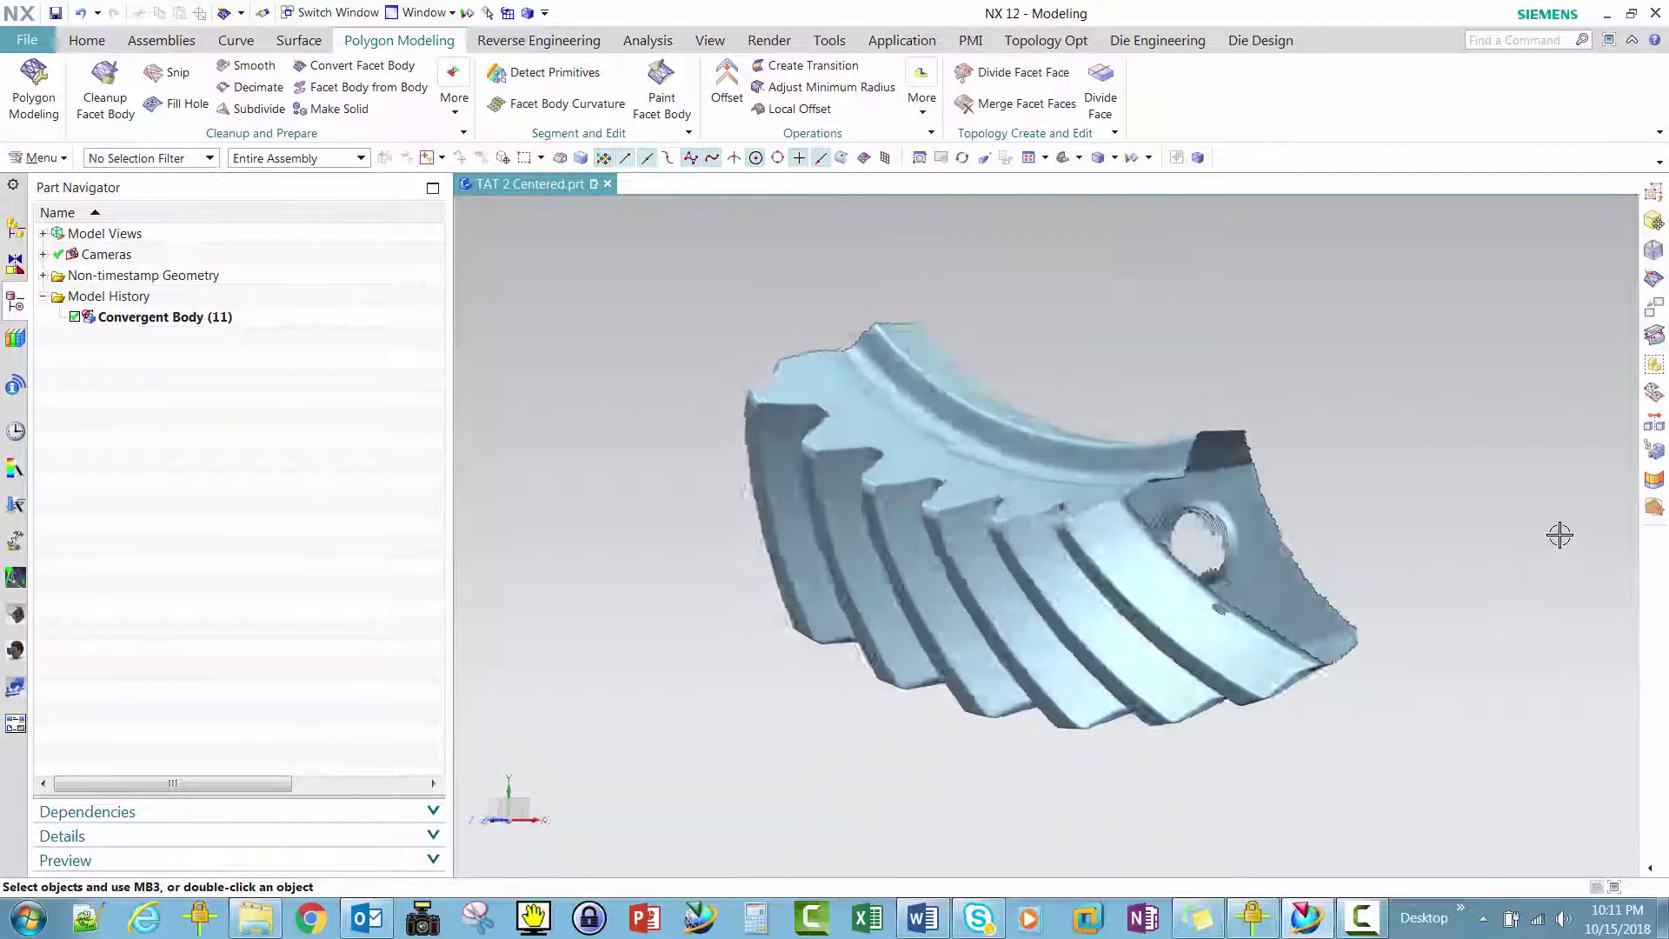
pyautogui.moveTo(1559, 535); pyautogui.dragTo(1013, 457, button='middle')
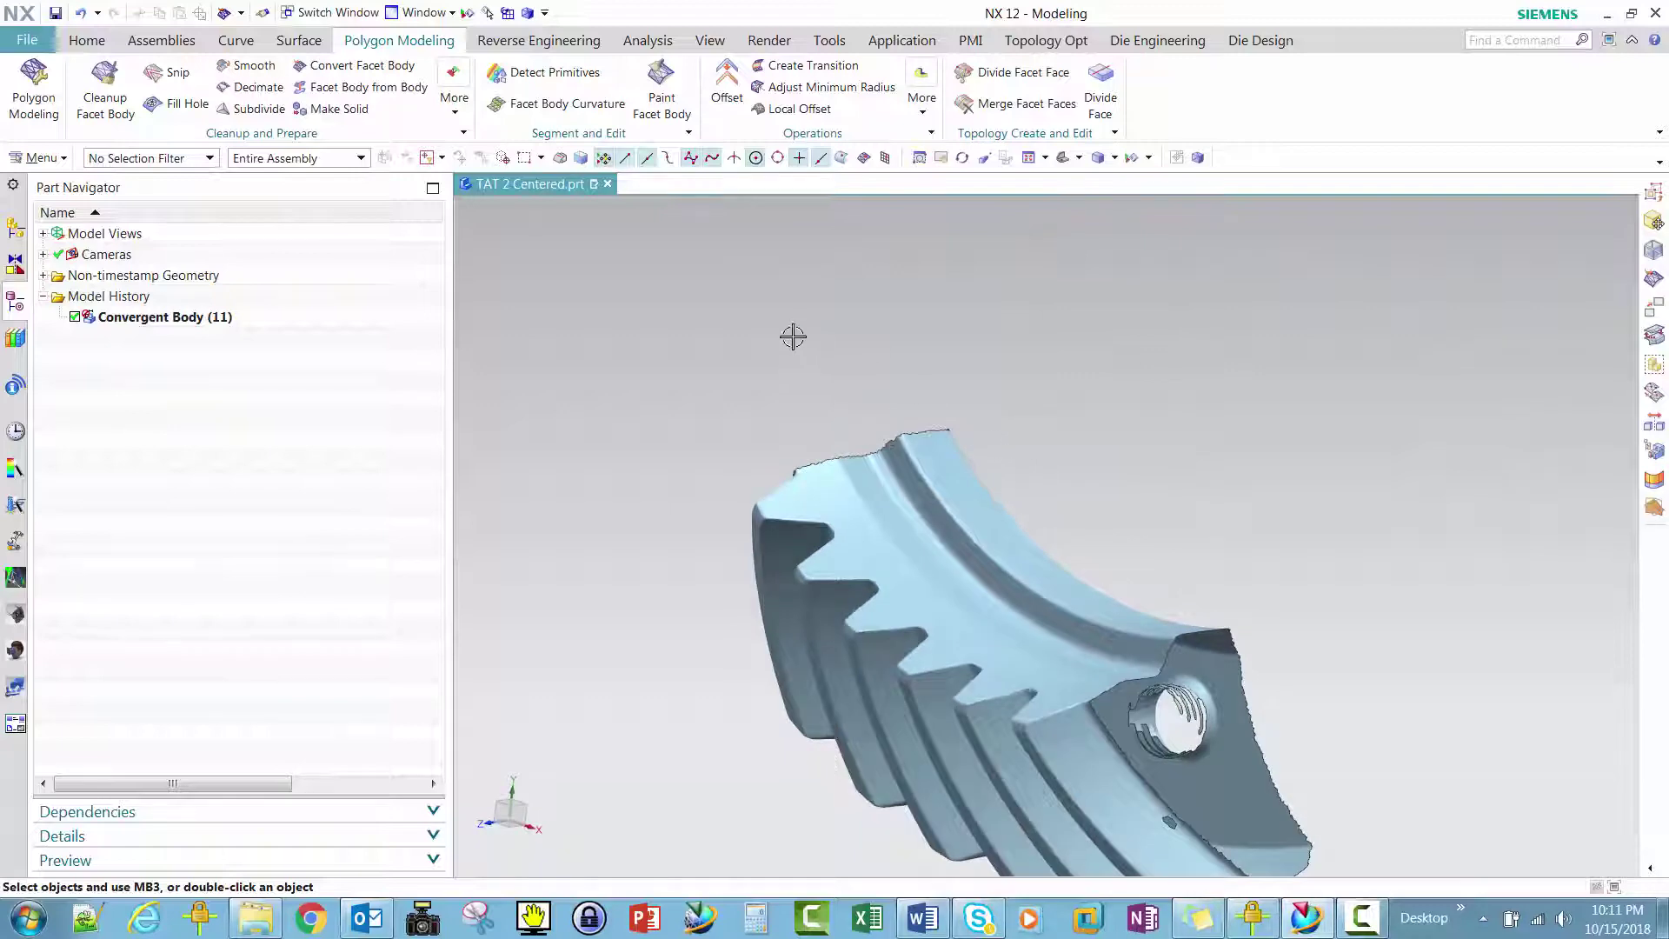
pyautogui.click(661, 80)
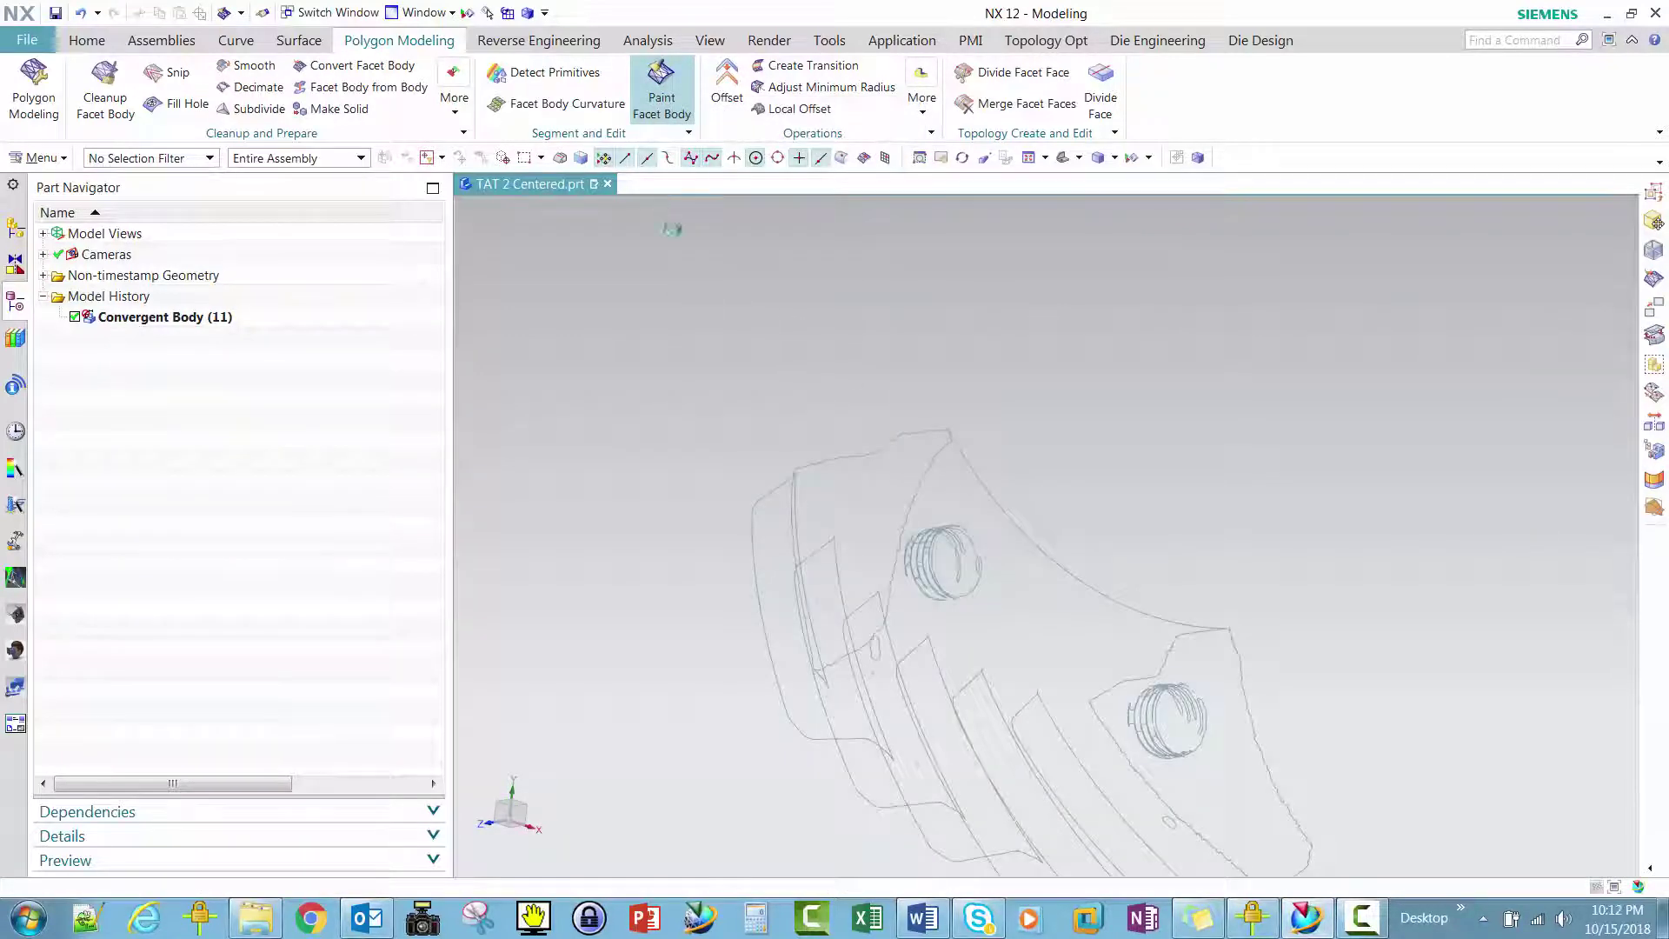
pyautogui.moveTo(458, 243); pyautogui.dragTo(451, 273, button='middle')
pyautogui.moveTo(574, 299); pyautogui.dragTo(415, 283, button='middle')
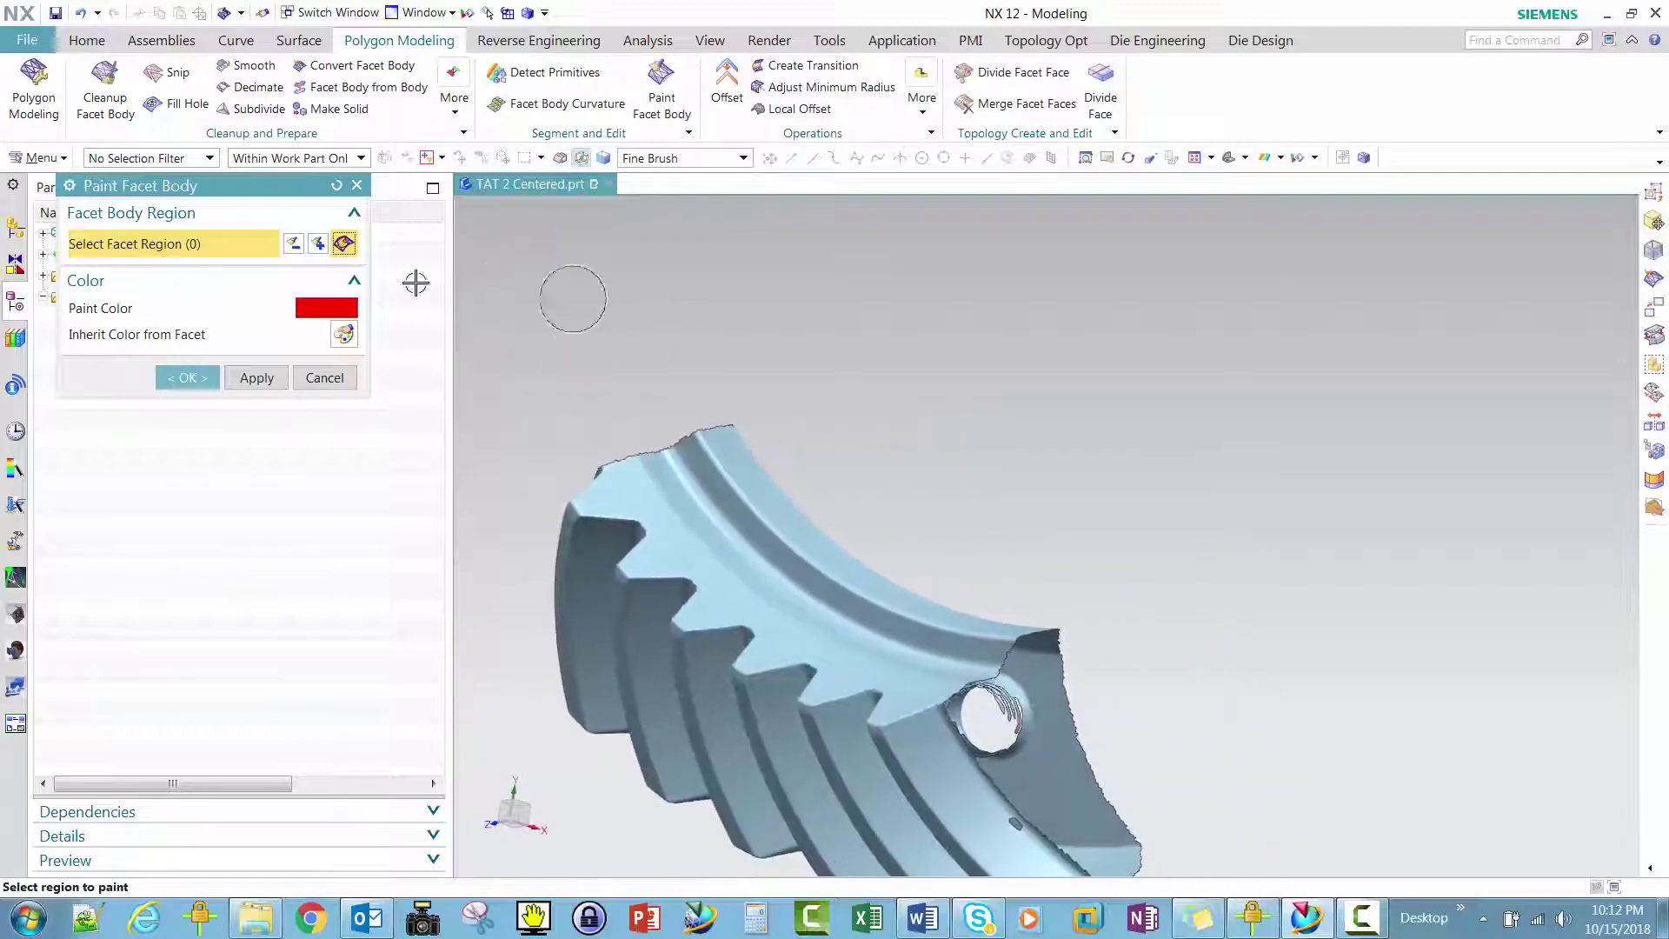
pyautogui.click(296, 247)
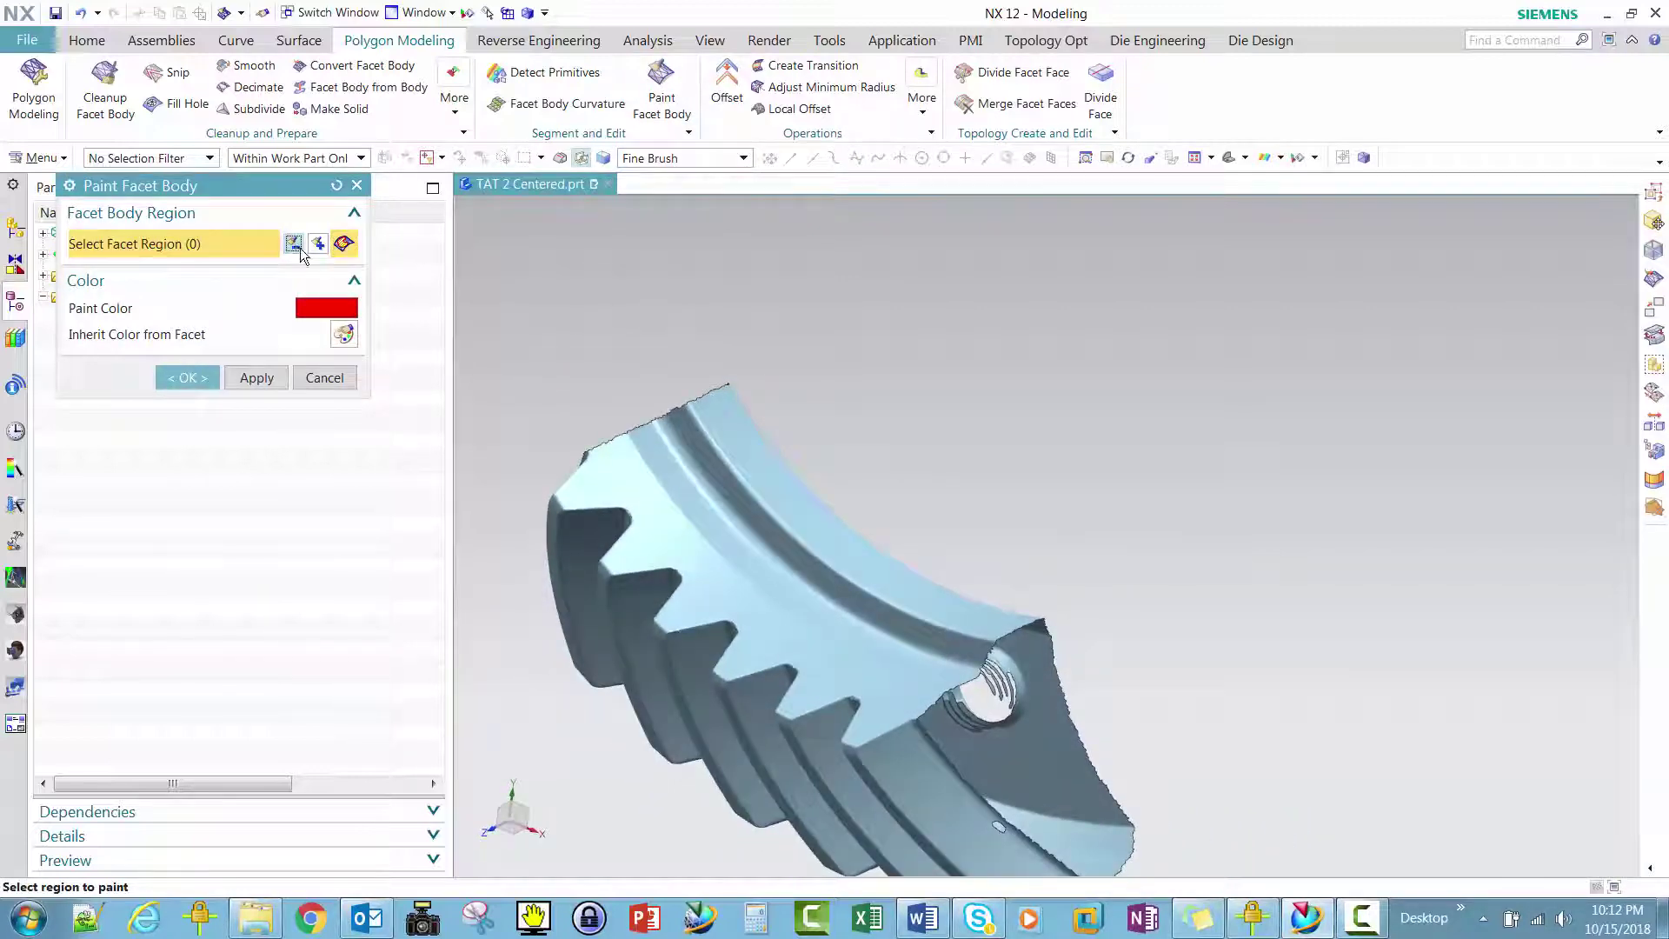
pyautogui.moveTo(612, 391); pyautogui.dragTo(364, 293, button='middle')
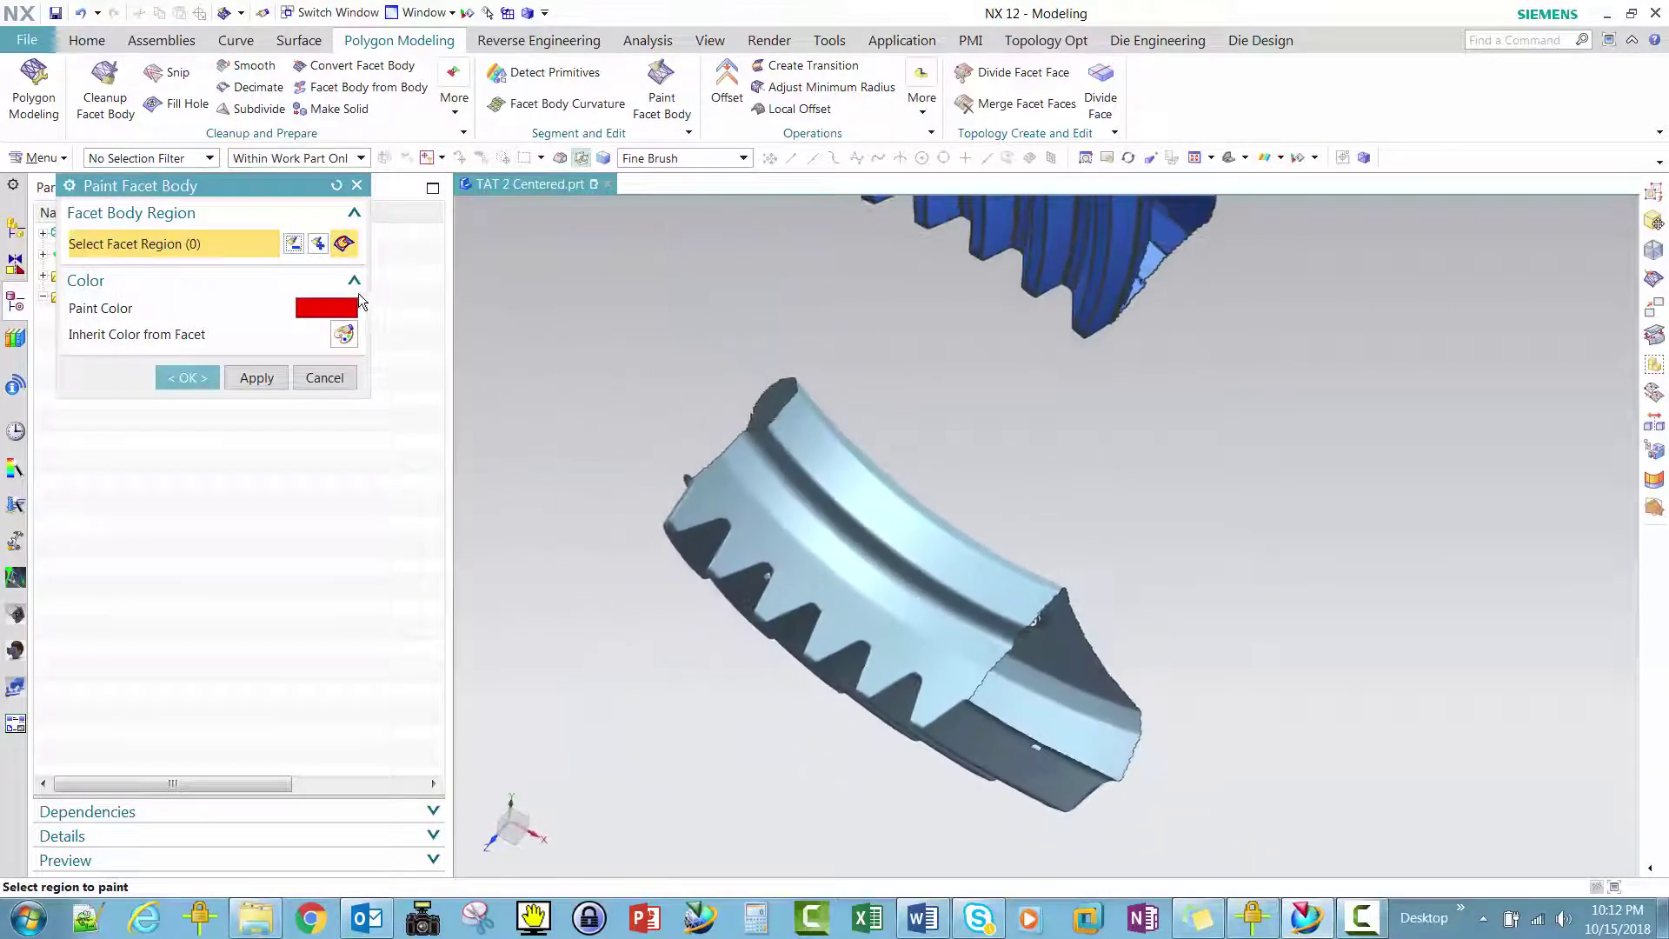
pyautogui.click(293, 248)
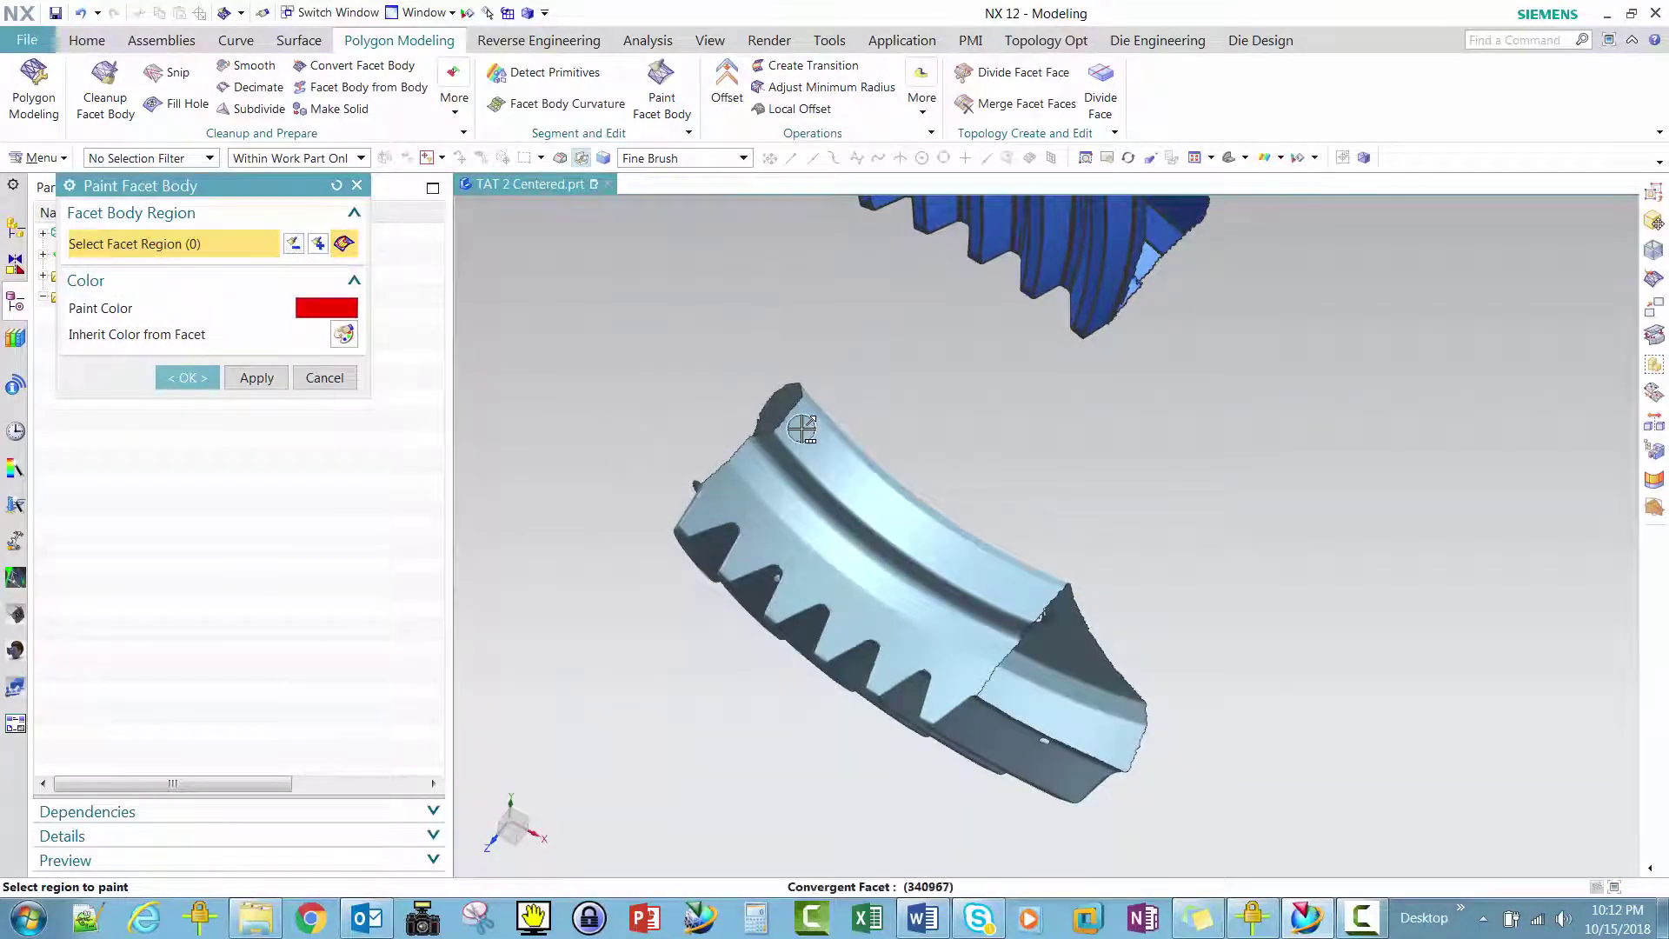
pyautogui.moveTo(801, 429)
pyautogui.mouseDown()
pyautogui.moveTo(876, 508)
pyautogui.moveTo(1037, 597)
pyautogui.mouseUp()
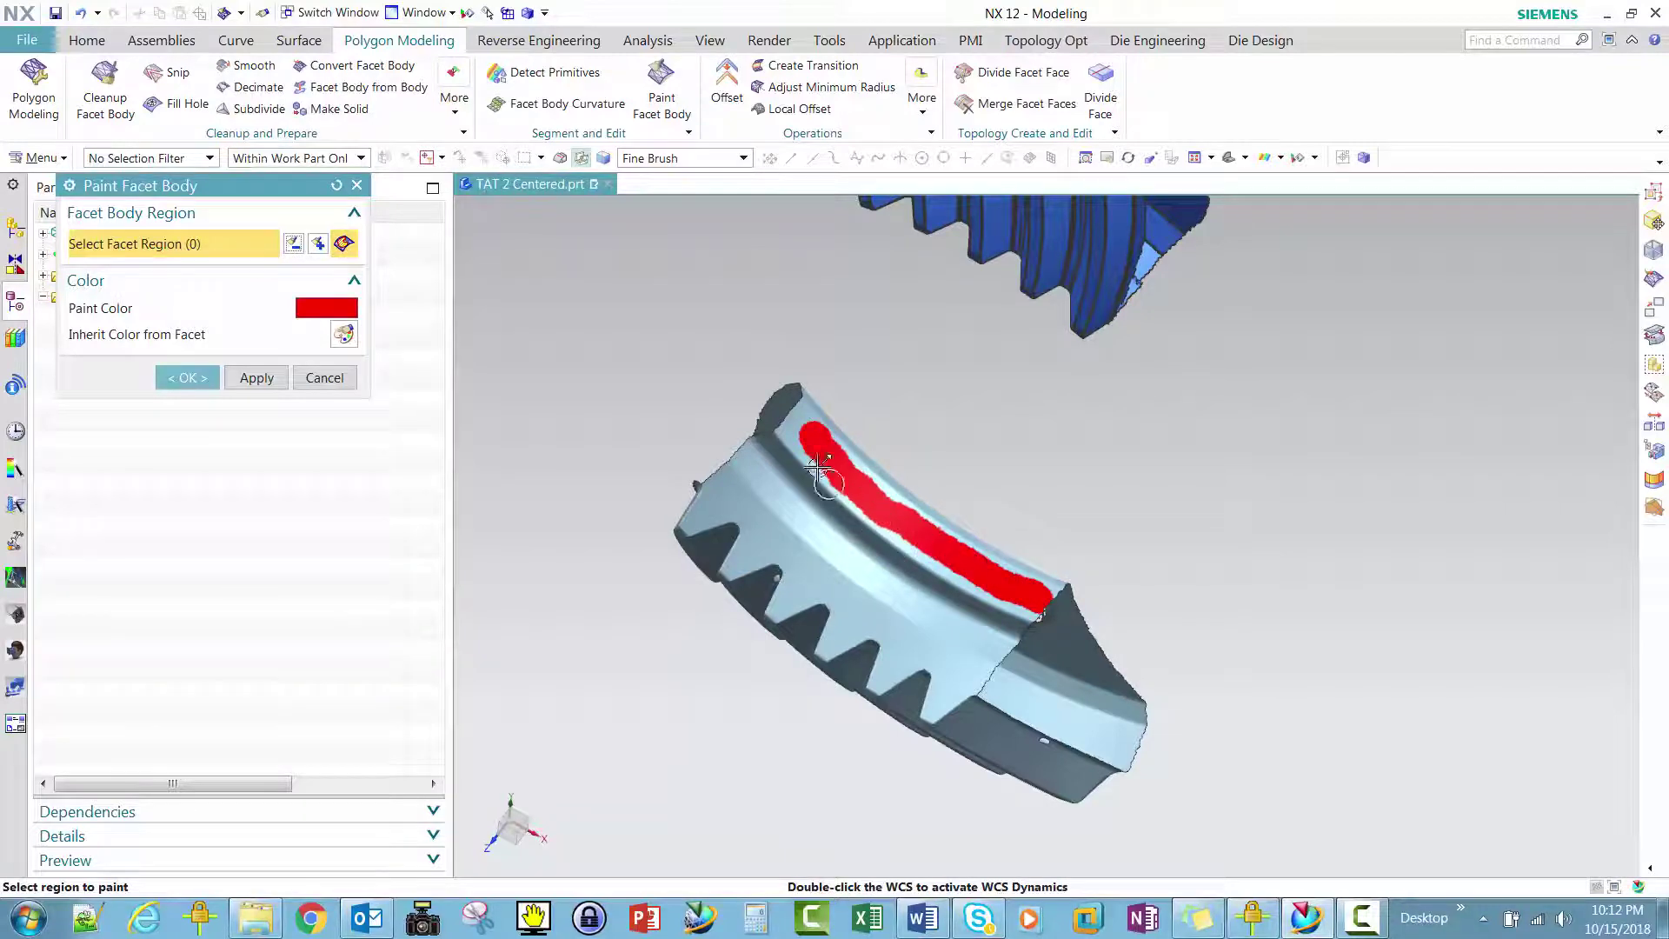
pyautogui.moveTo(810, 432); pyautogui.dragTo(796, 424)
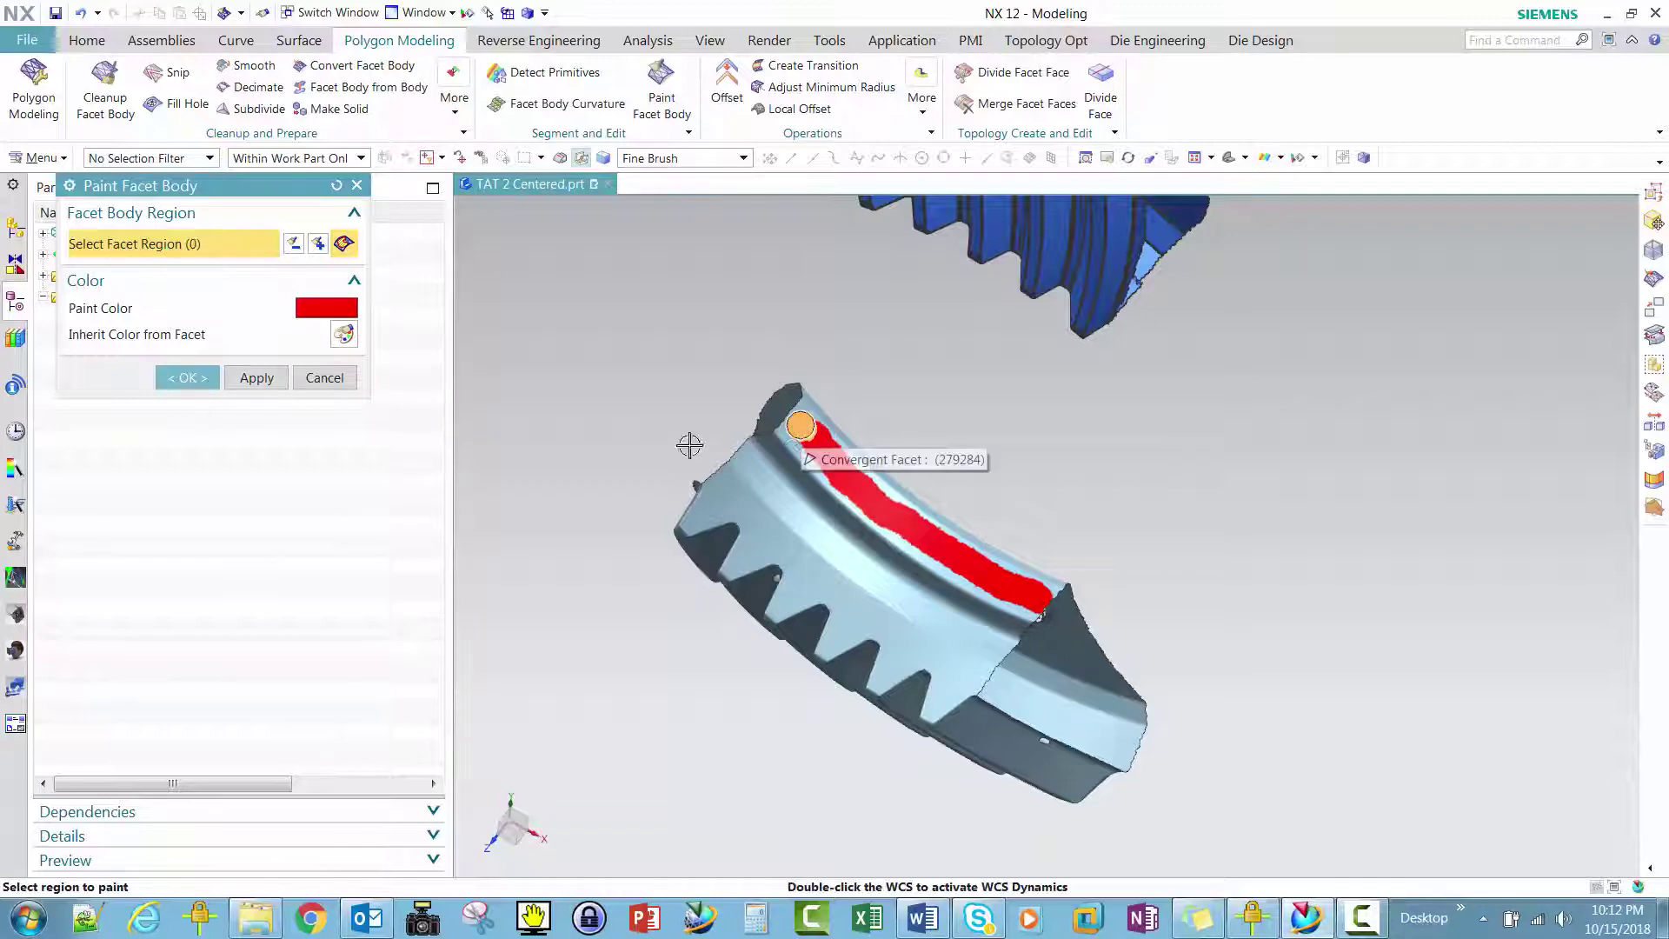
pyautogui.click(195, 379)
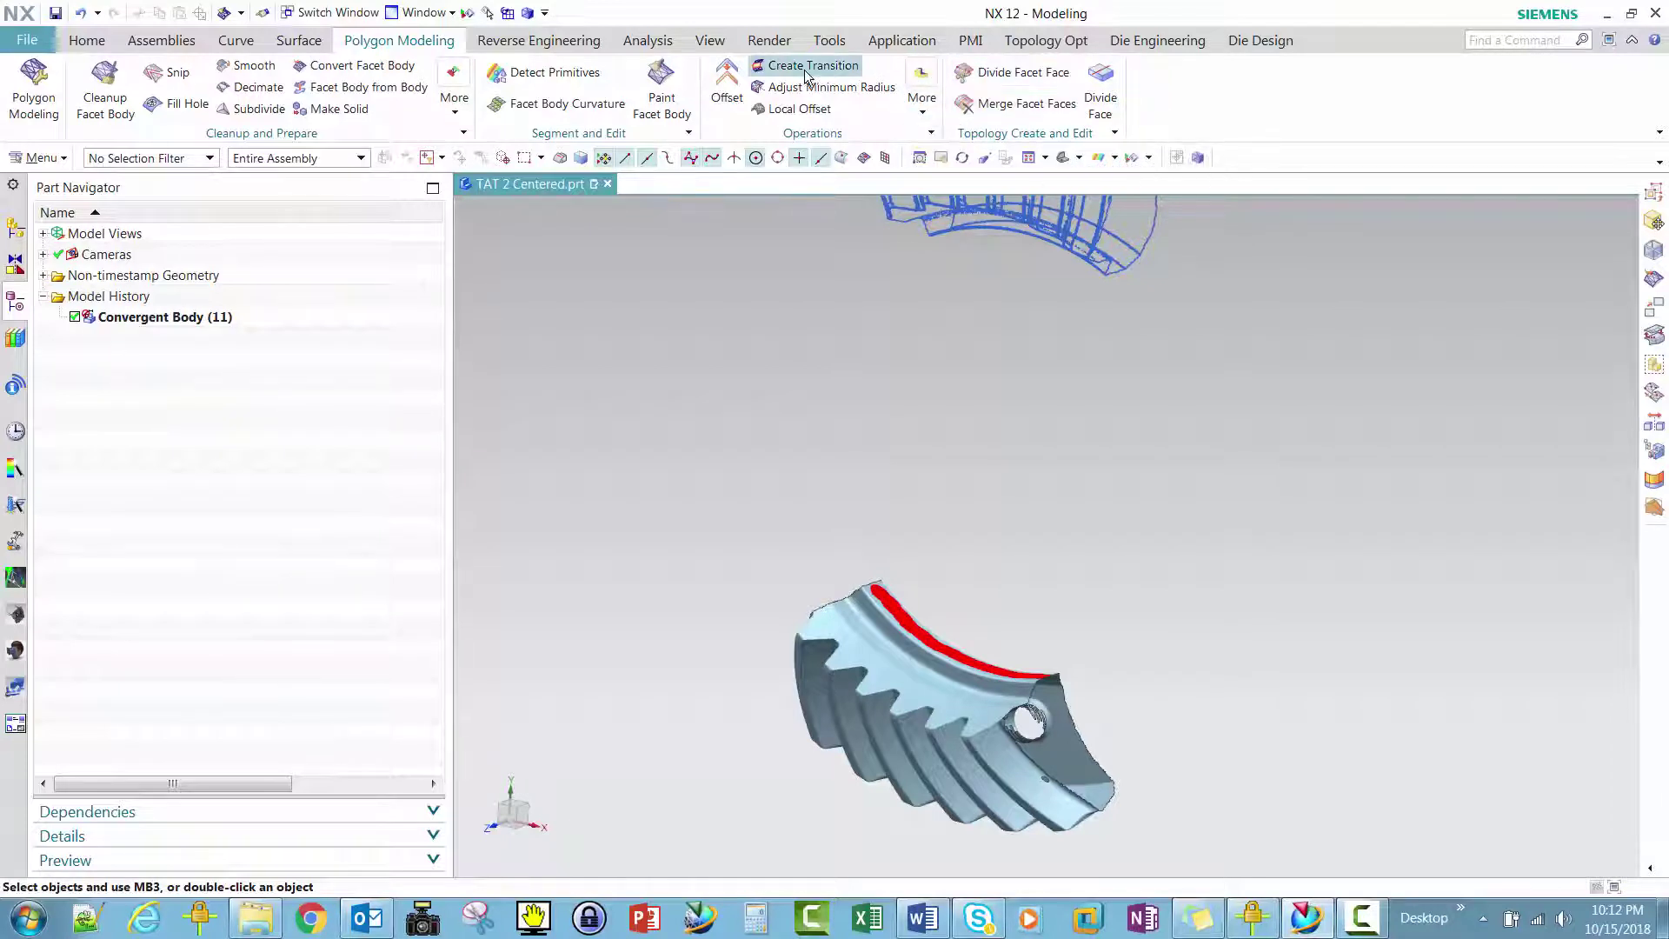
pyautogui.click(922, 102)
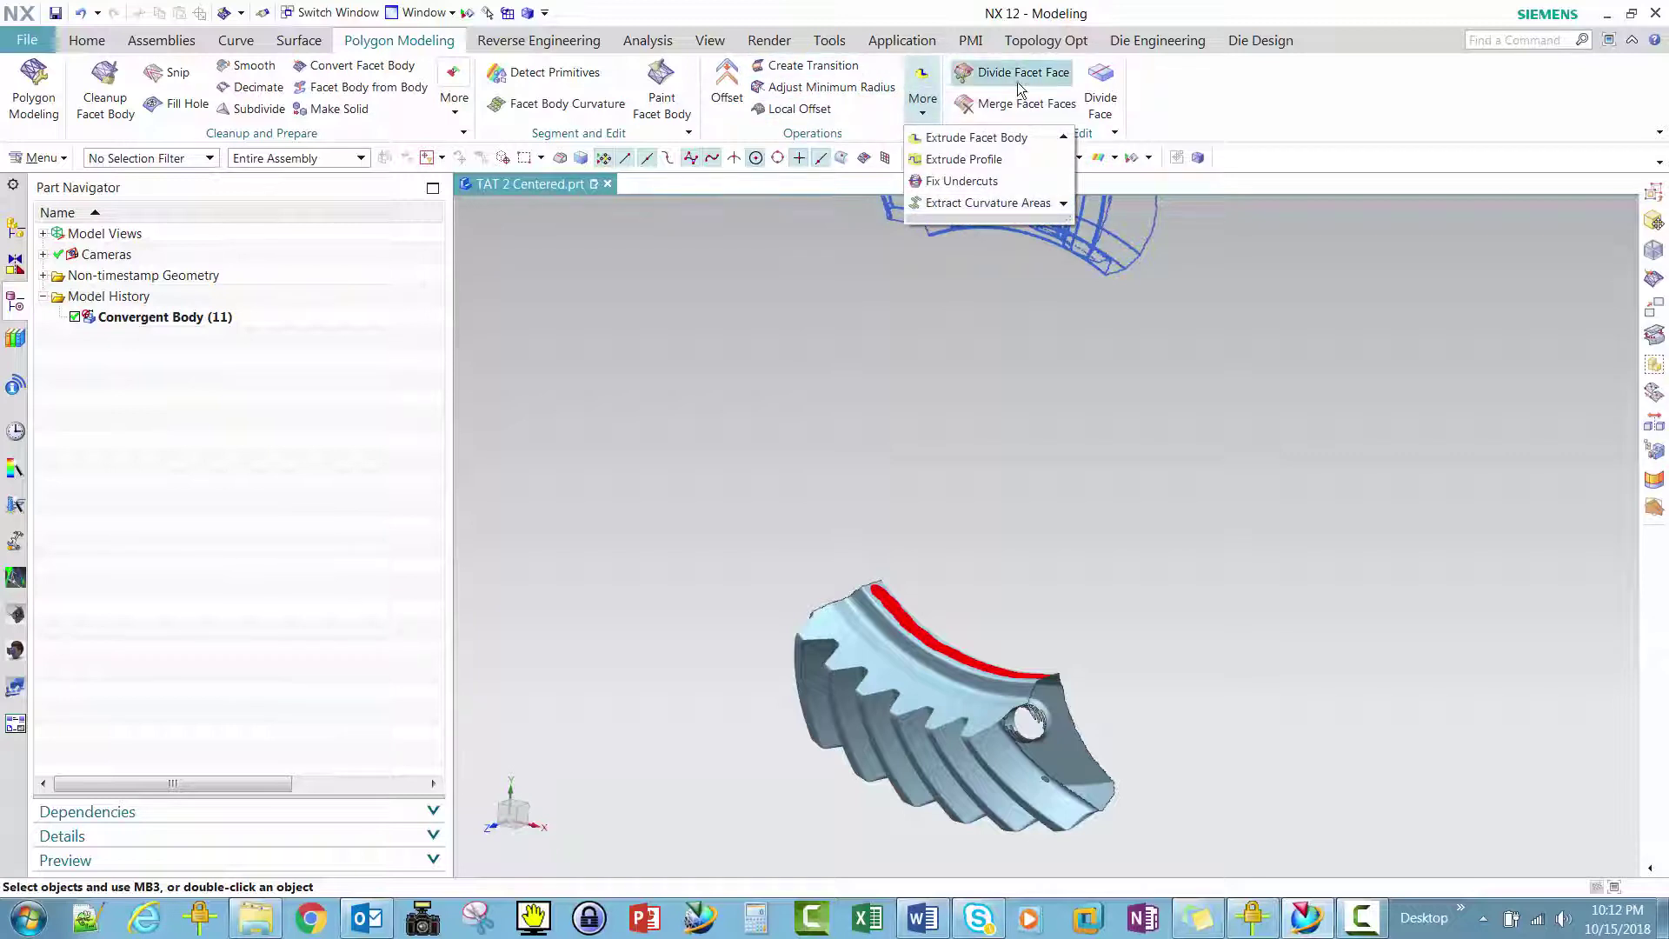
pyautogui.click(1109, 122)
pyautogui.click(1109, 123)
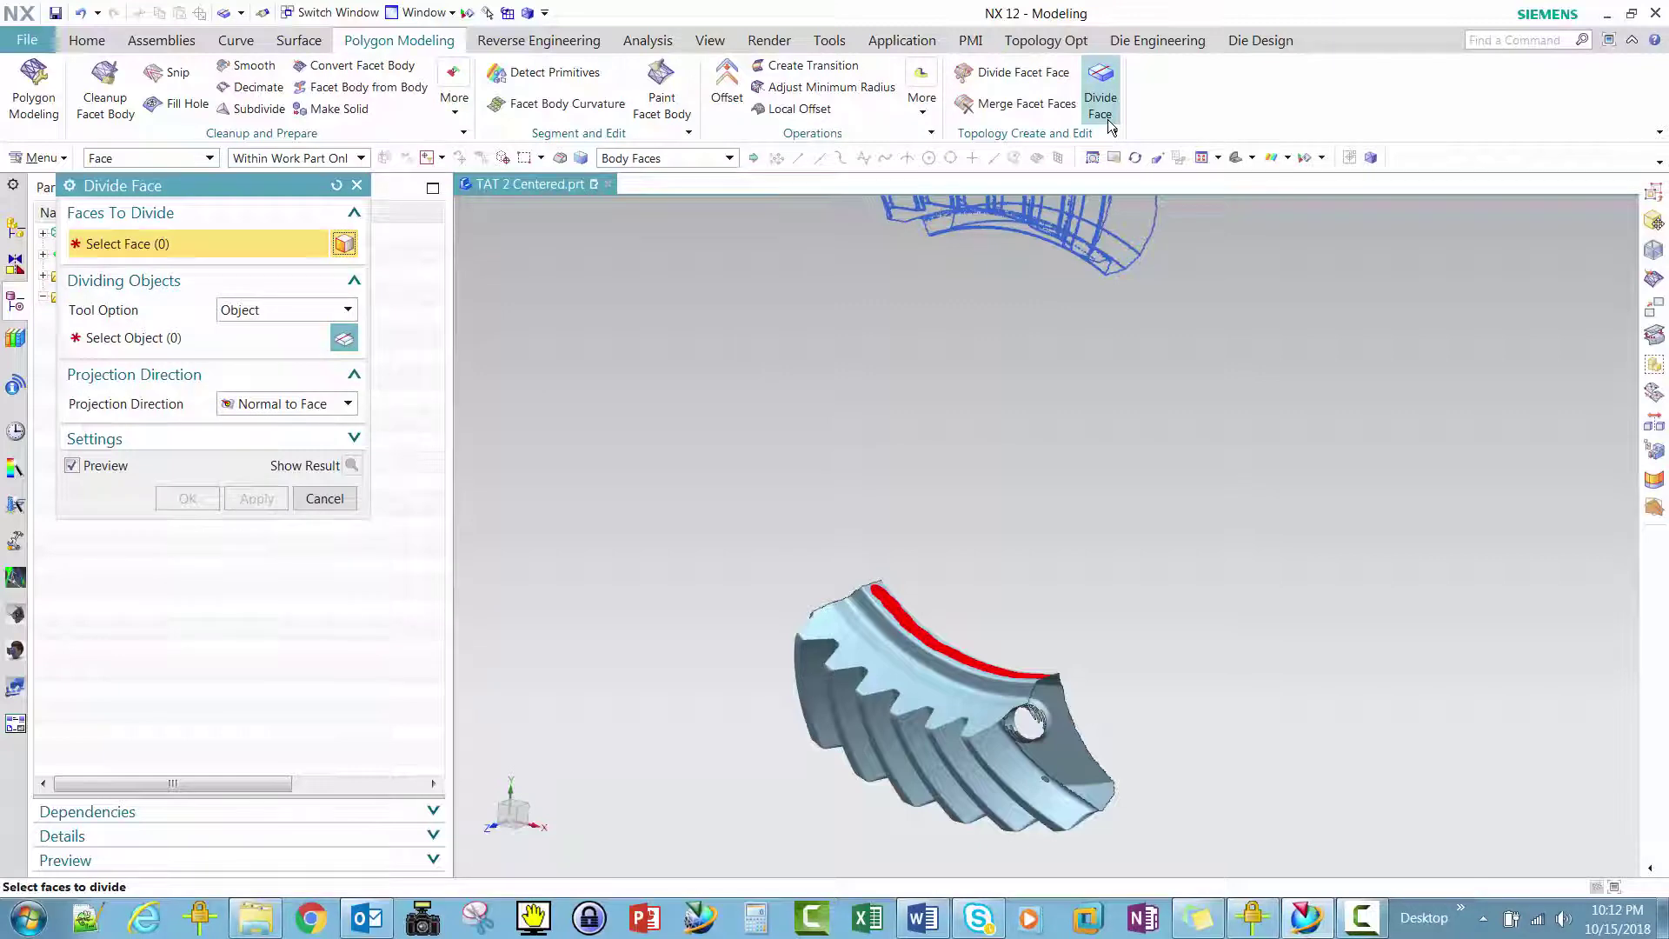
pyautogui.click(688, 132)
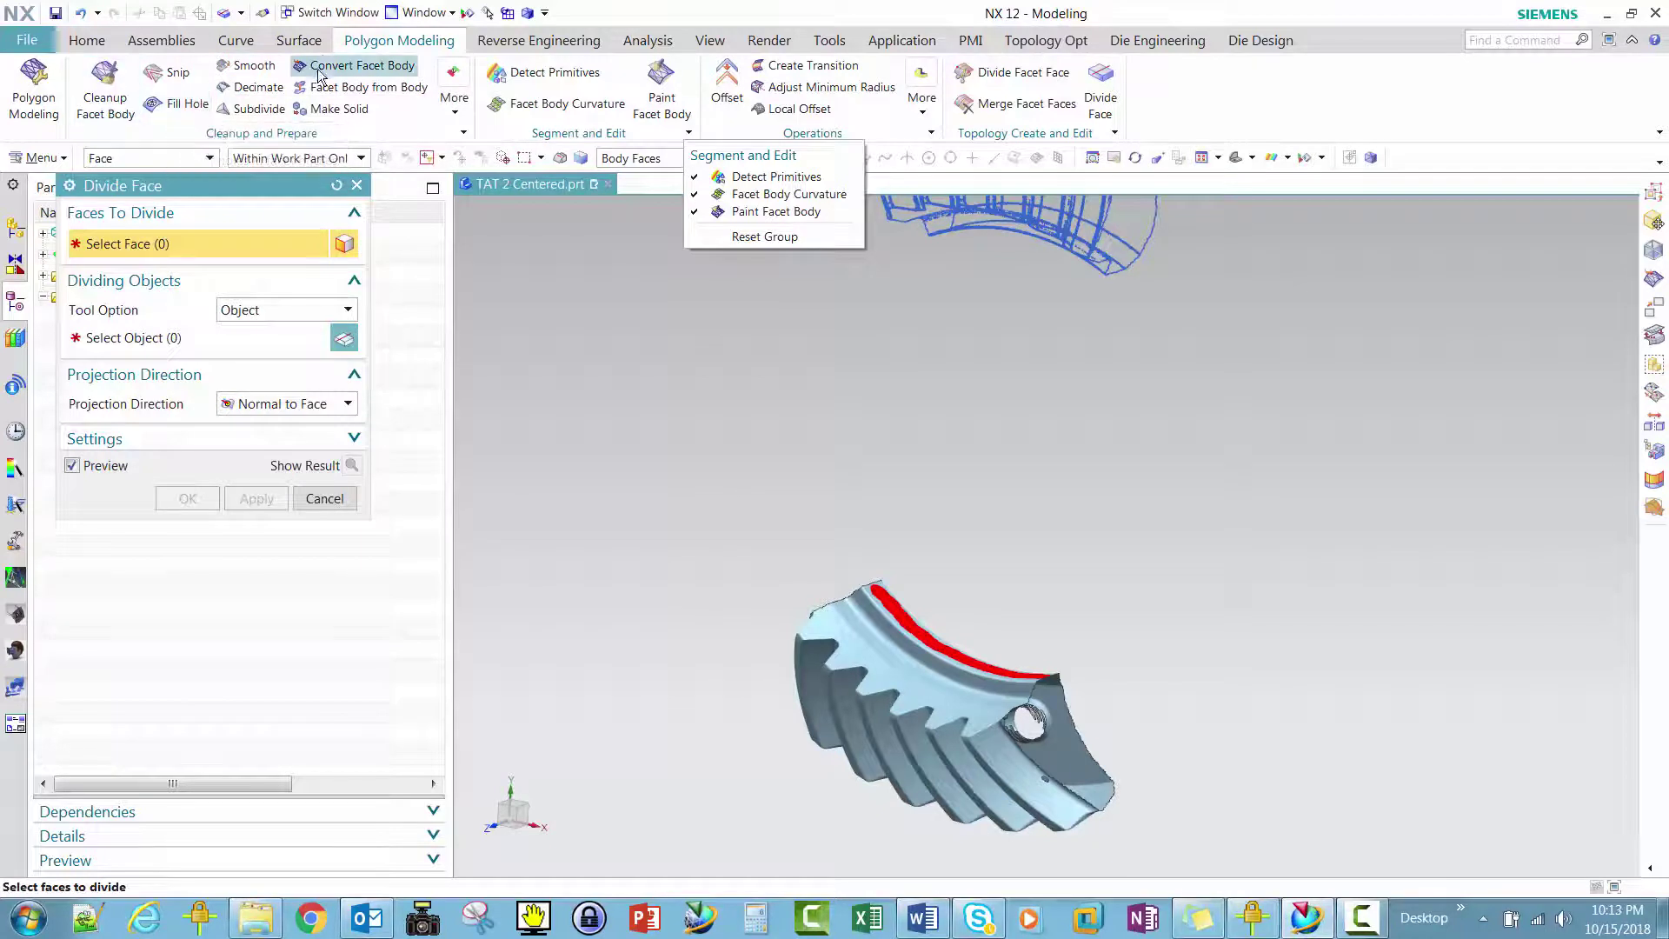
pyautogui.click(550, 43)
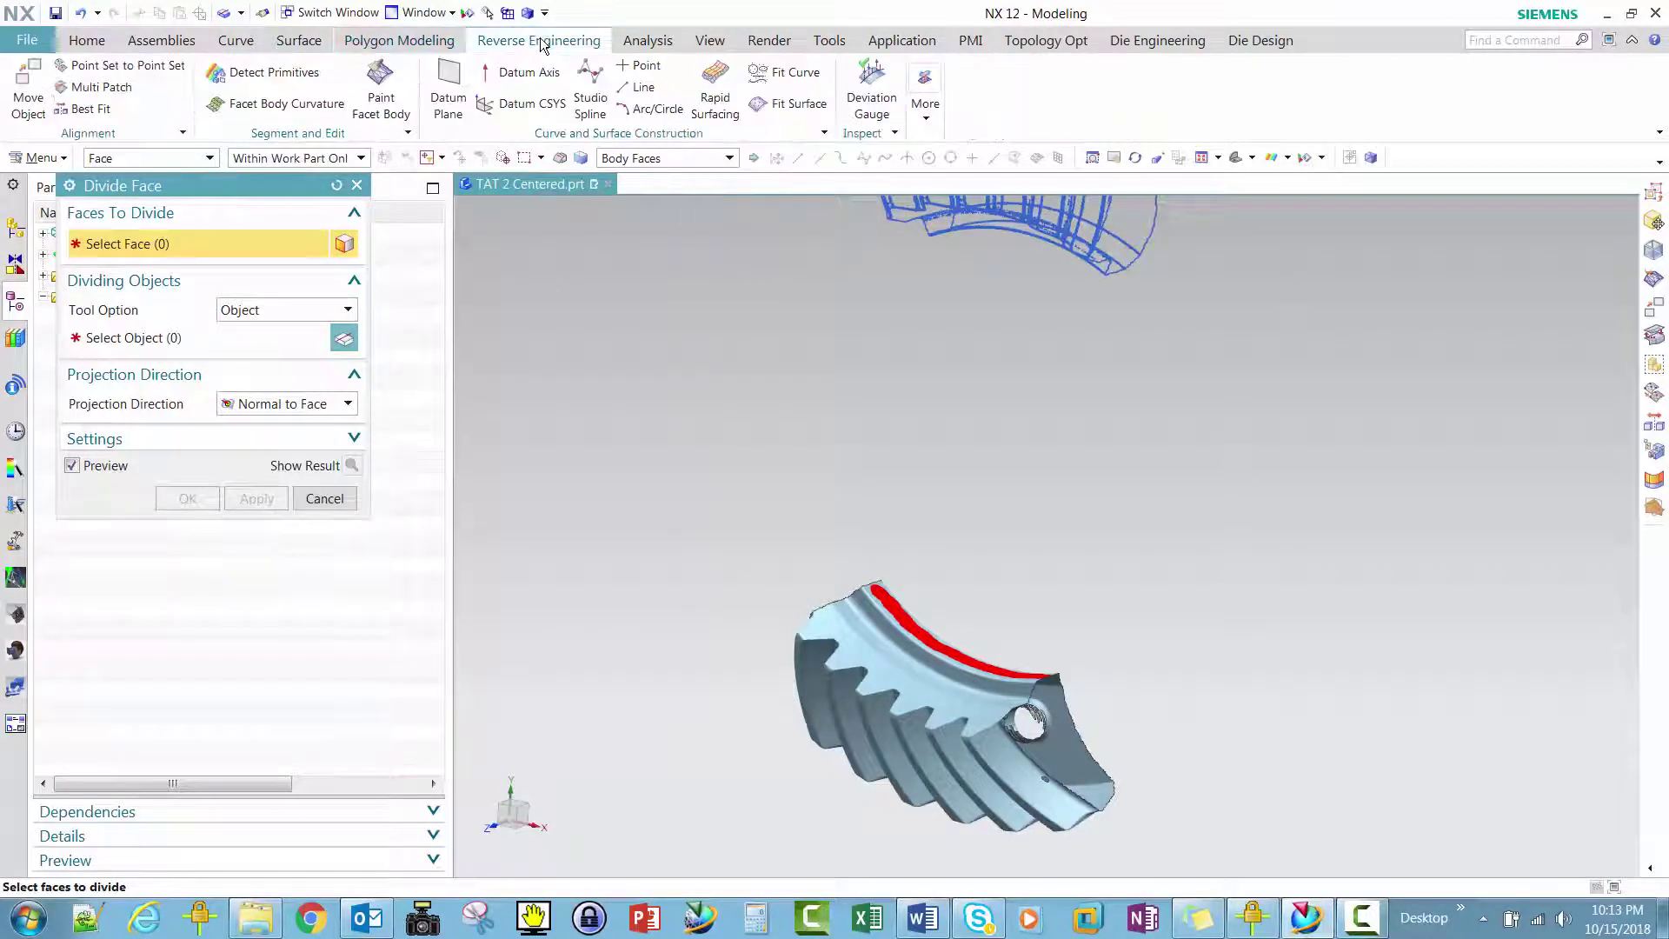
pyautogui.click(324, 498)
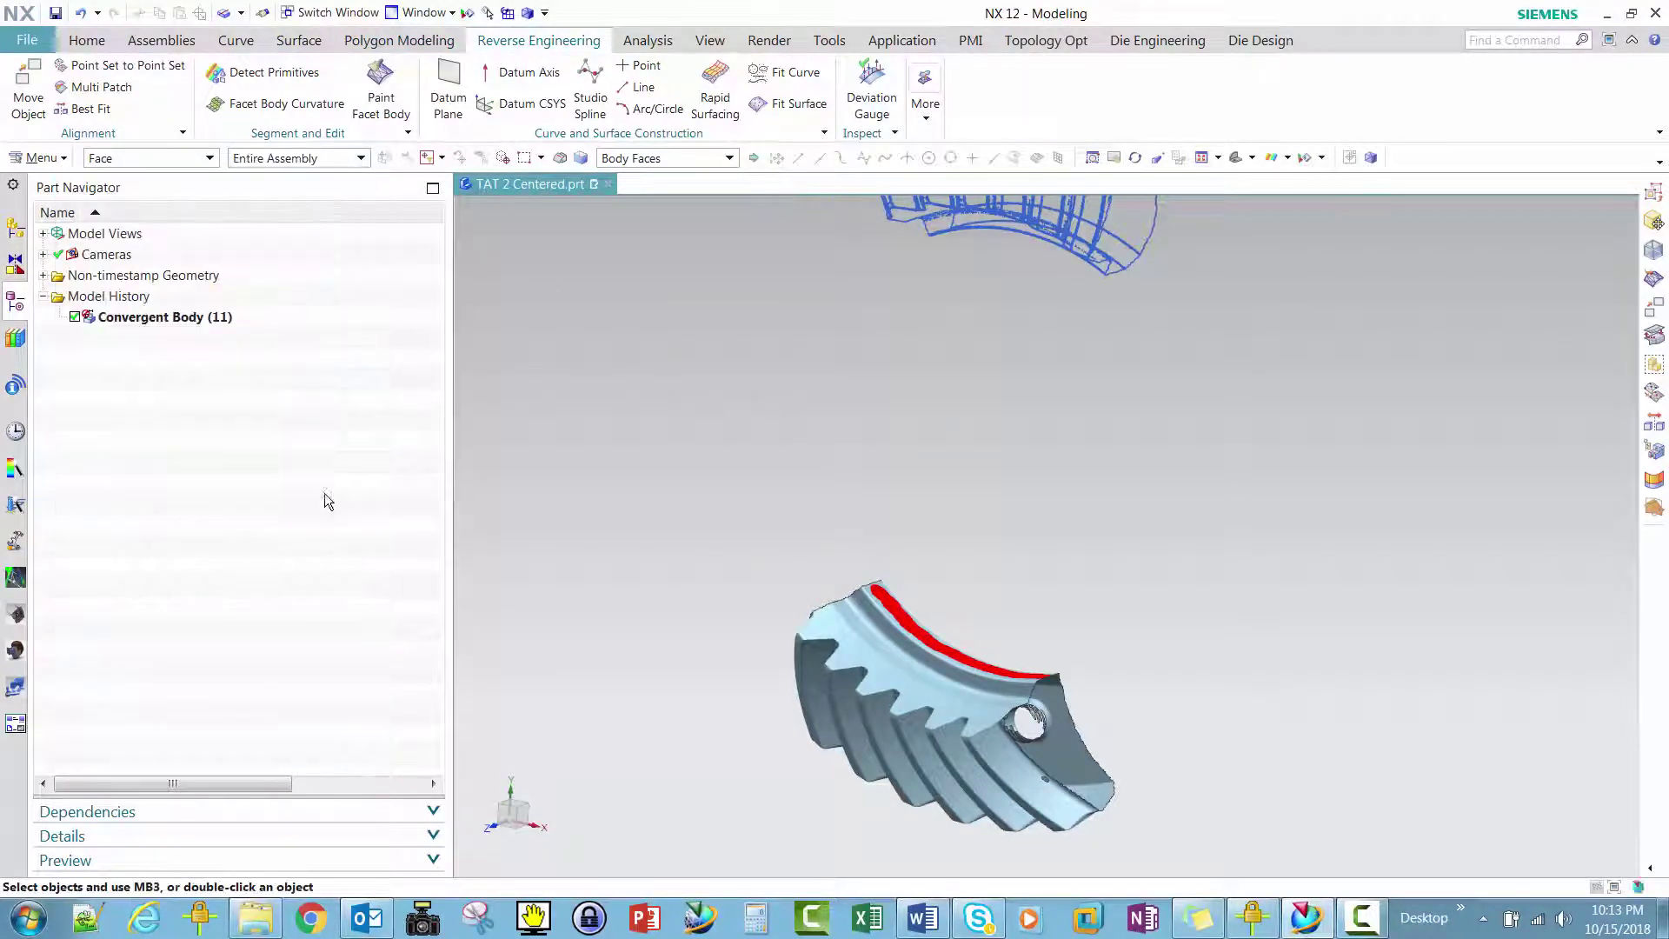
pyautogui.click(393, 43)
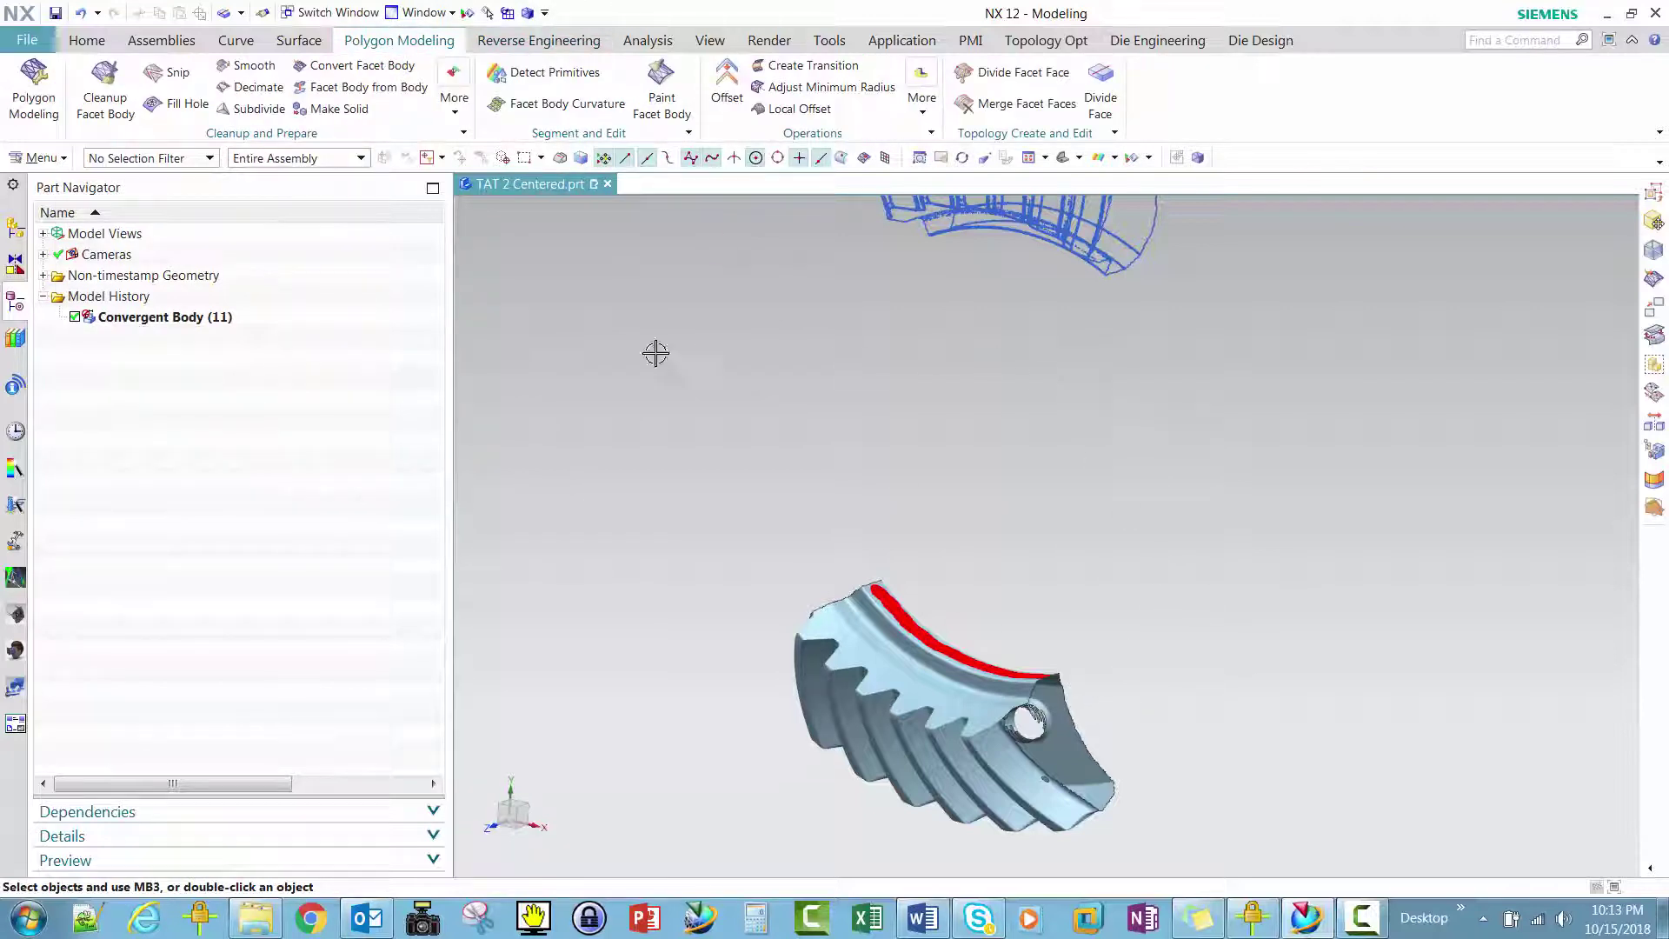
# - Fit a closed cylinder to the red color-coded region on the gear segment's bore, and display the model shaded
pyautogui.click(548, 43)
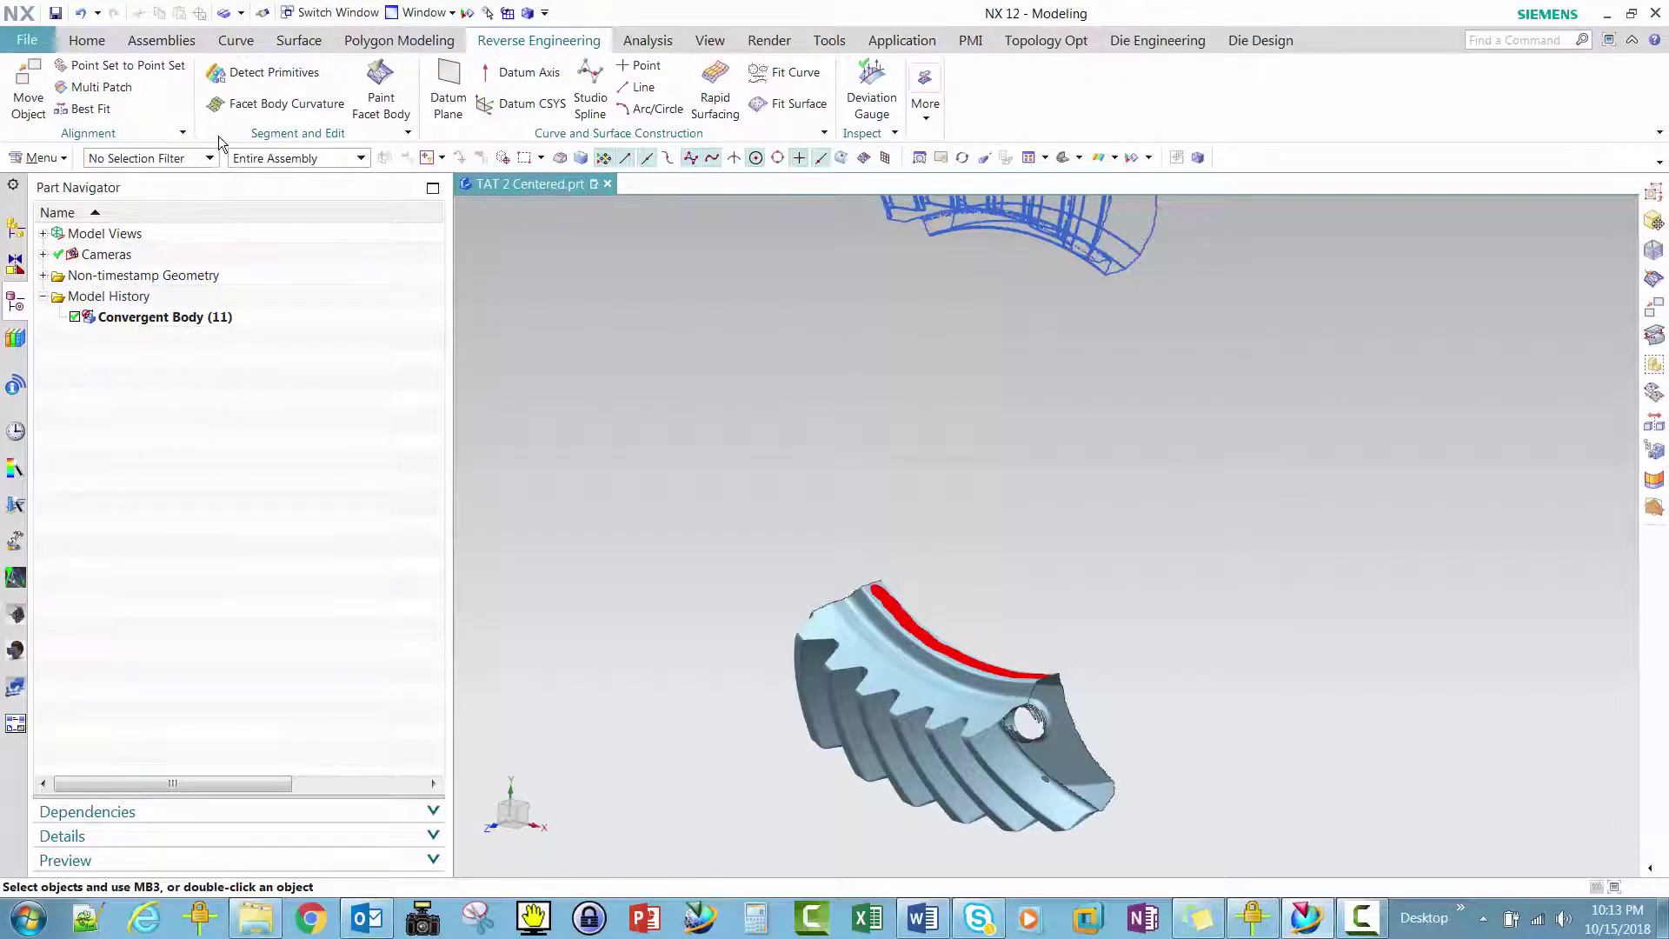
pyautogui.click(789, 104)
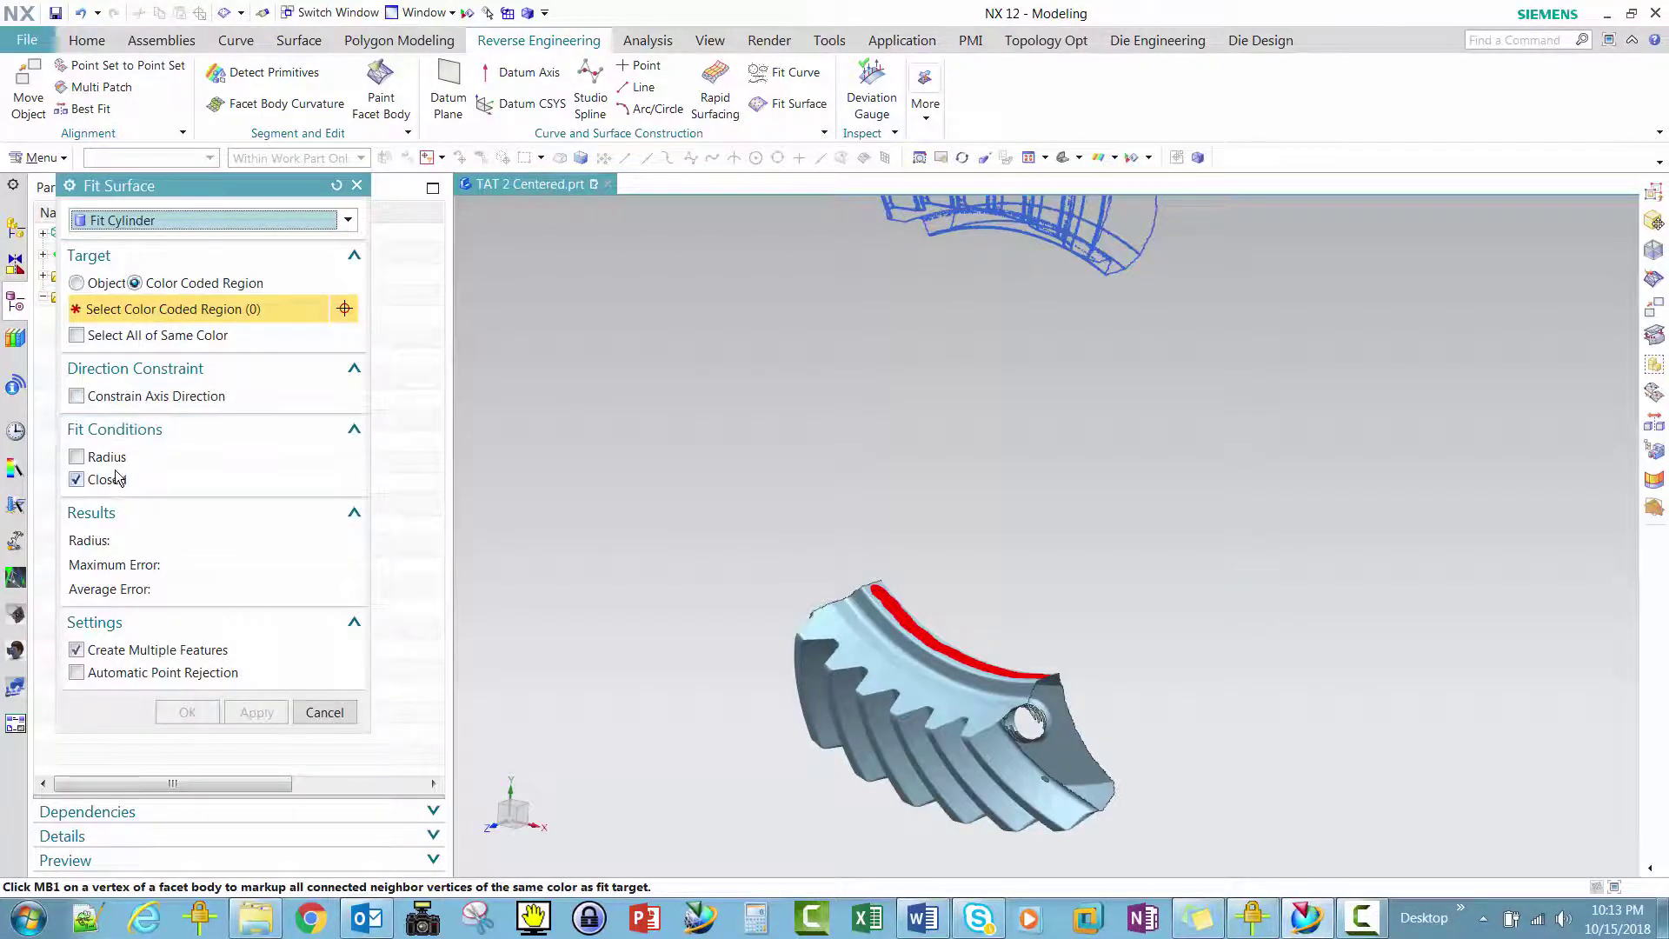
pyautogui.click(346, 221)
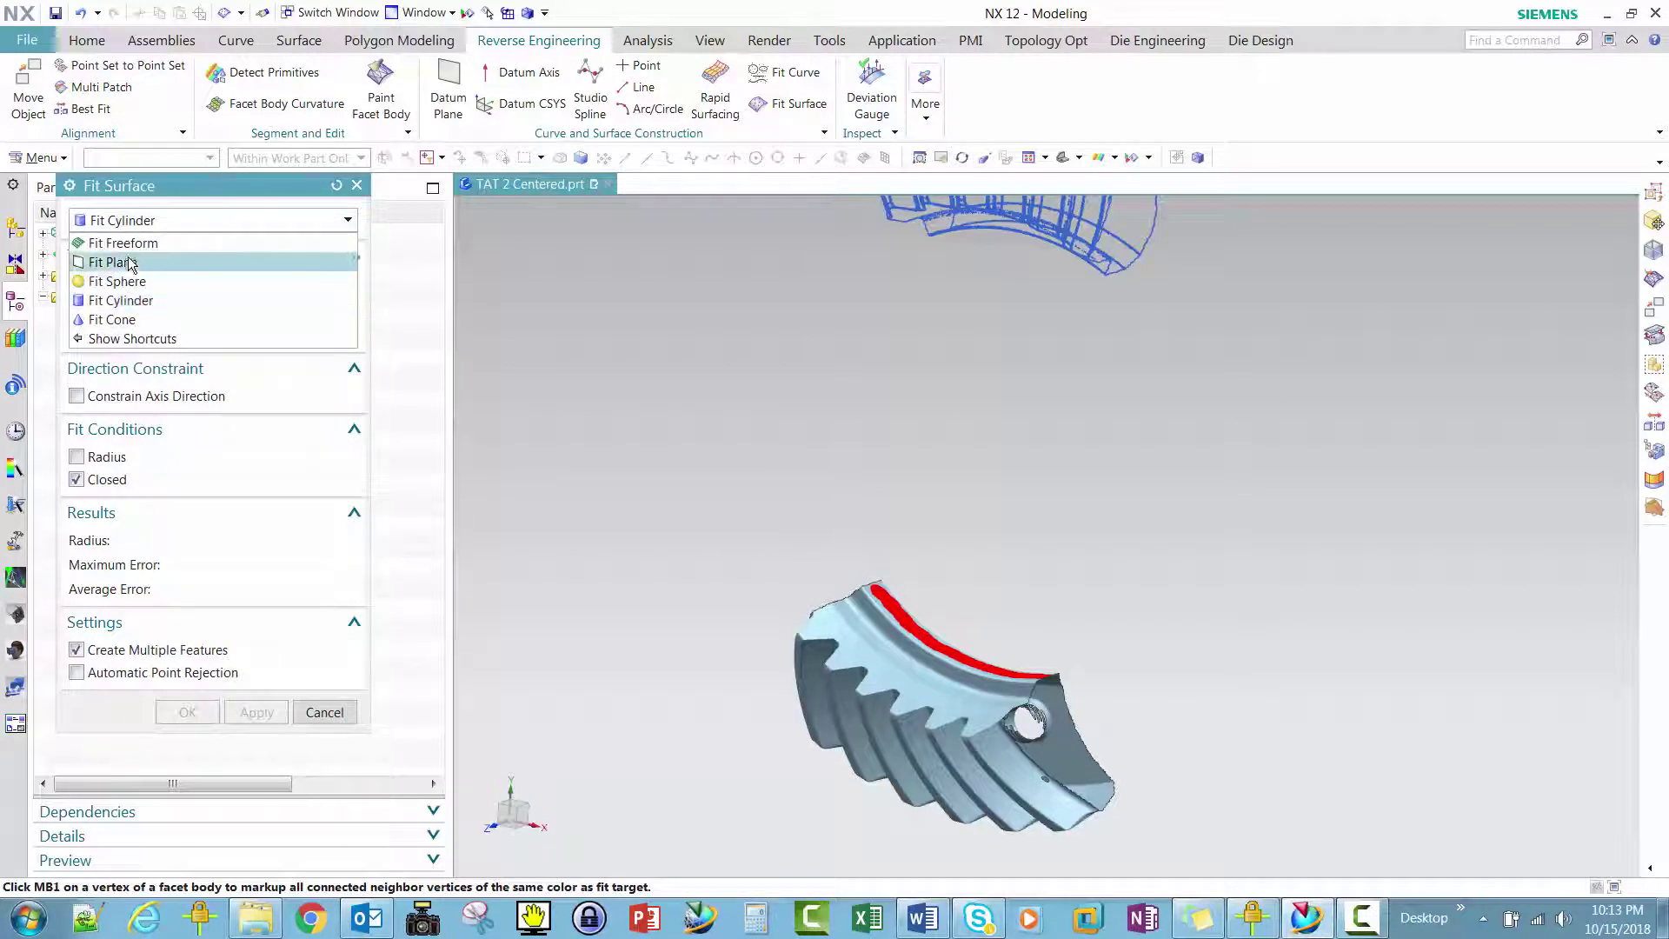
pyautogui.click(132, 303)
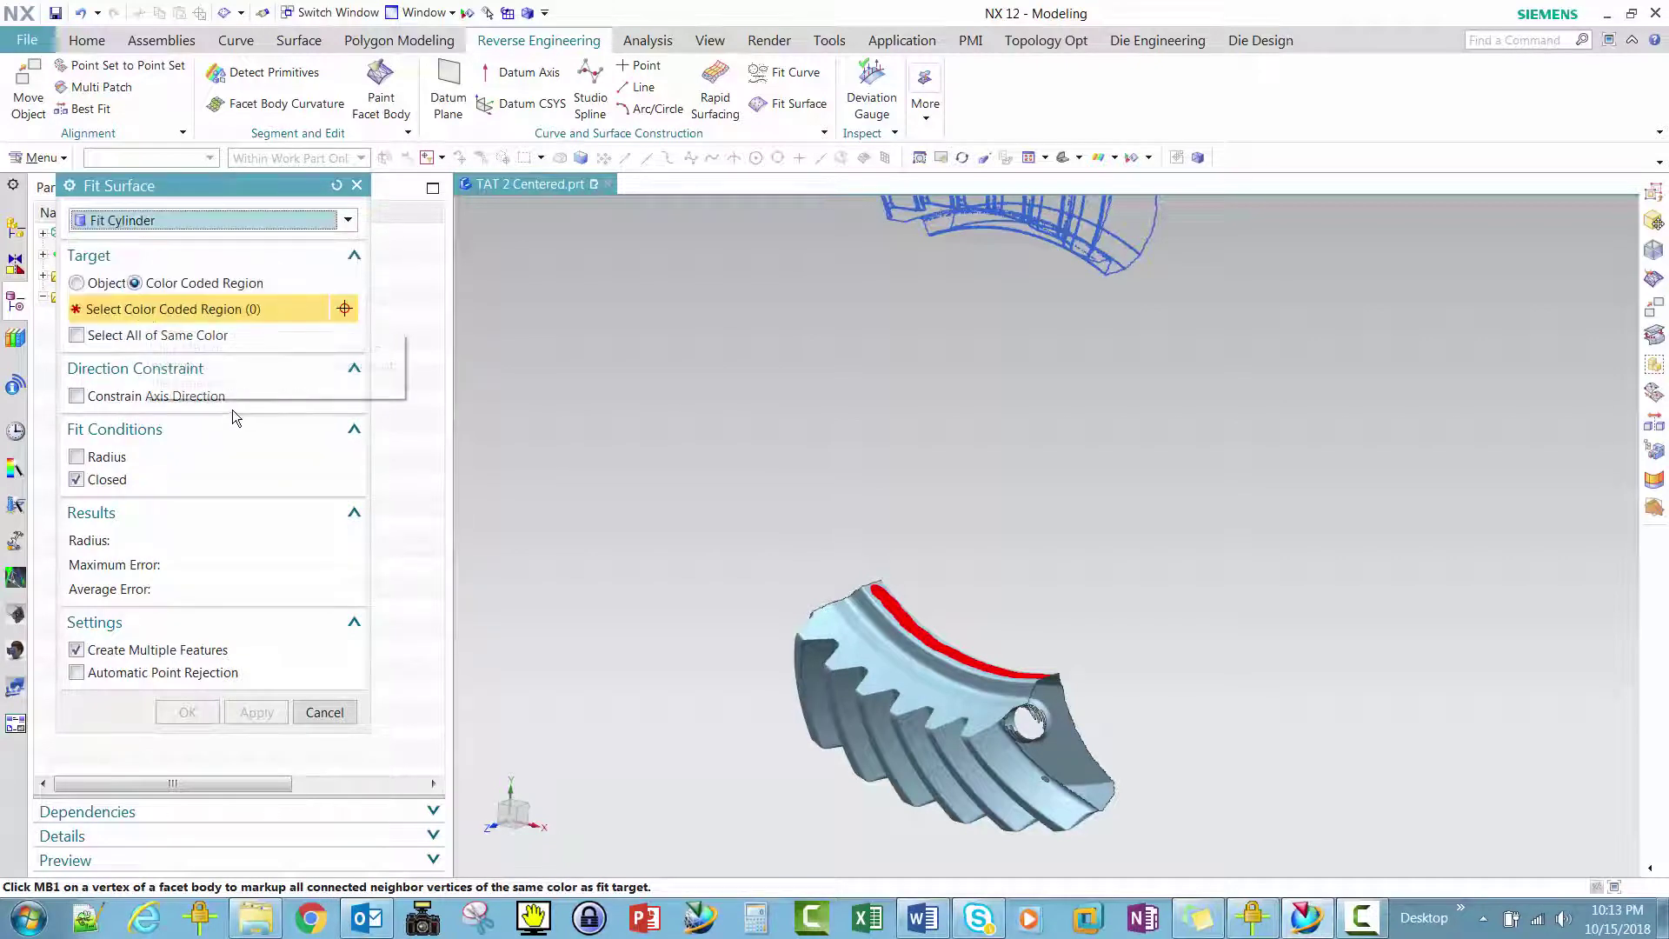
pyautogui.scroll(2, 556, 396)
pyautogui.scroll(6, 561, 407)
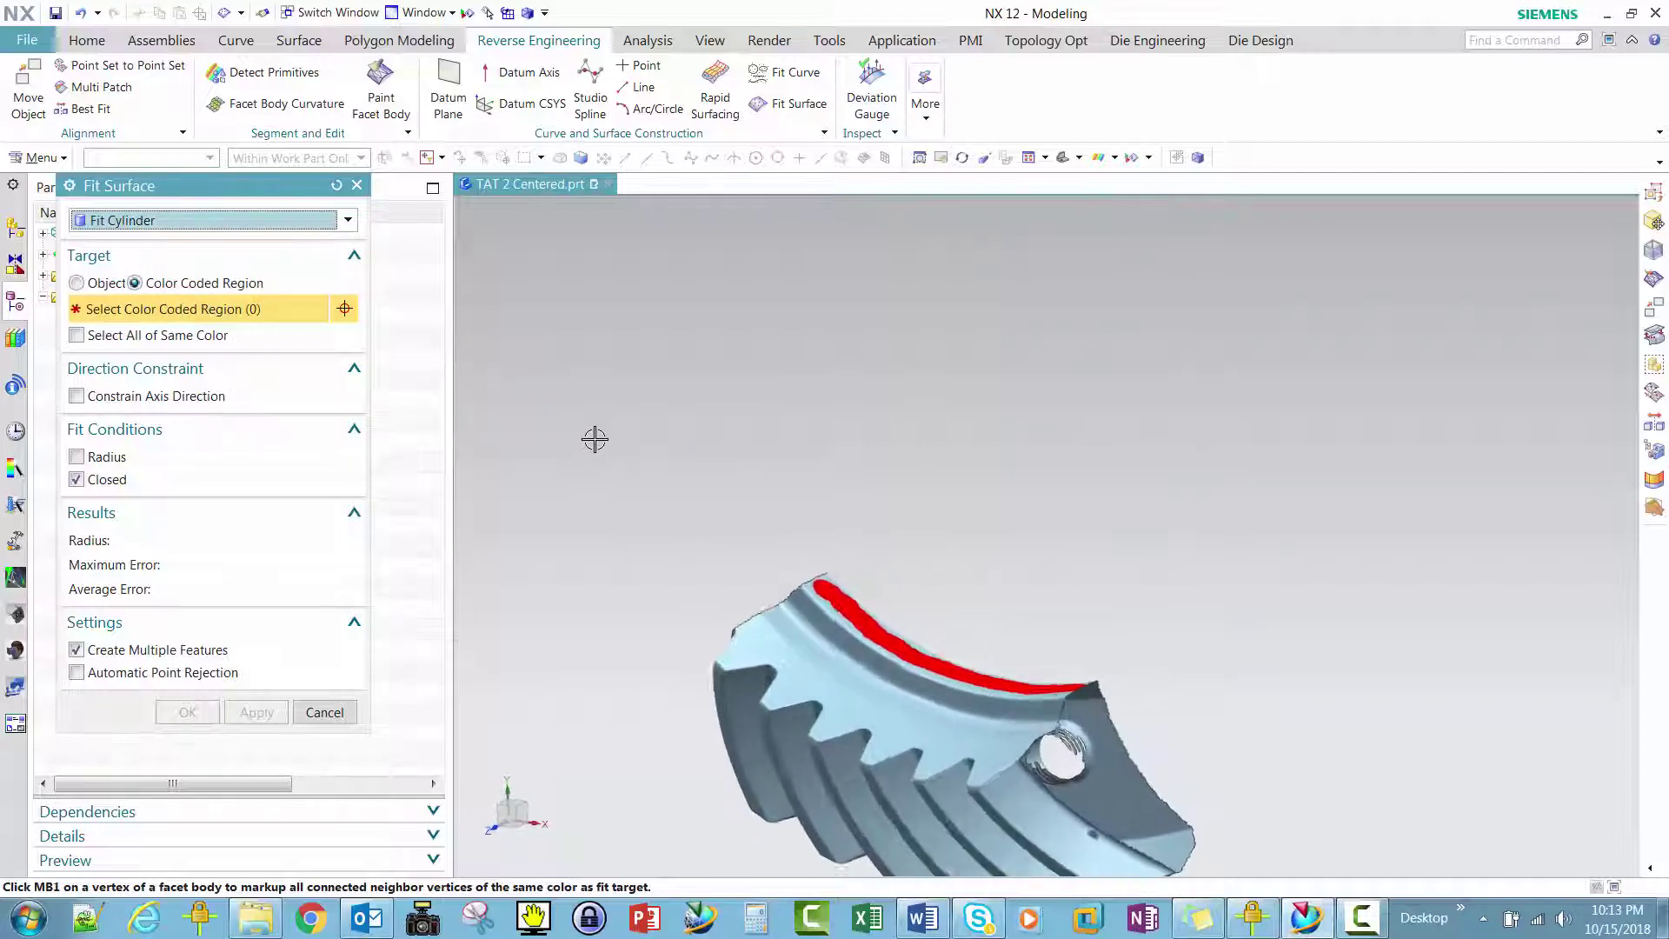
pyautogui.keyDown('shift'); pyautogui.moveTo(663, 452); pyautogui.dragTo(663, 480, button='middle'); pyautogui.keyUp('shift')
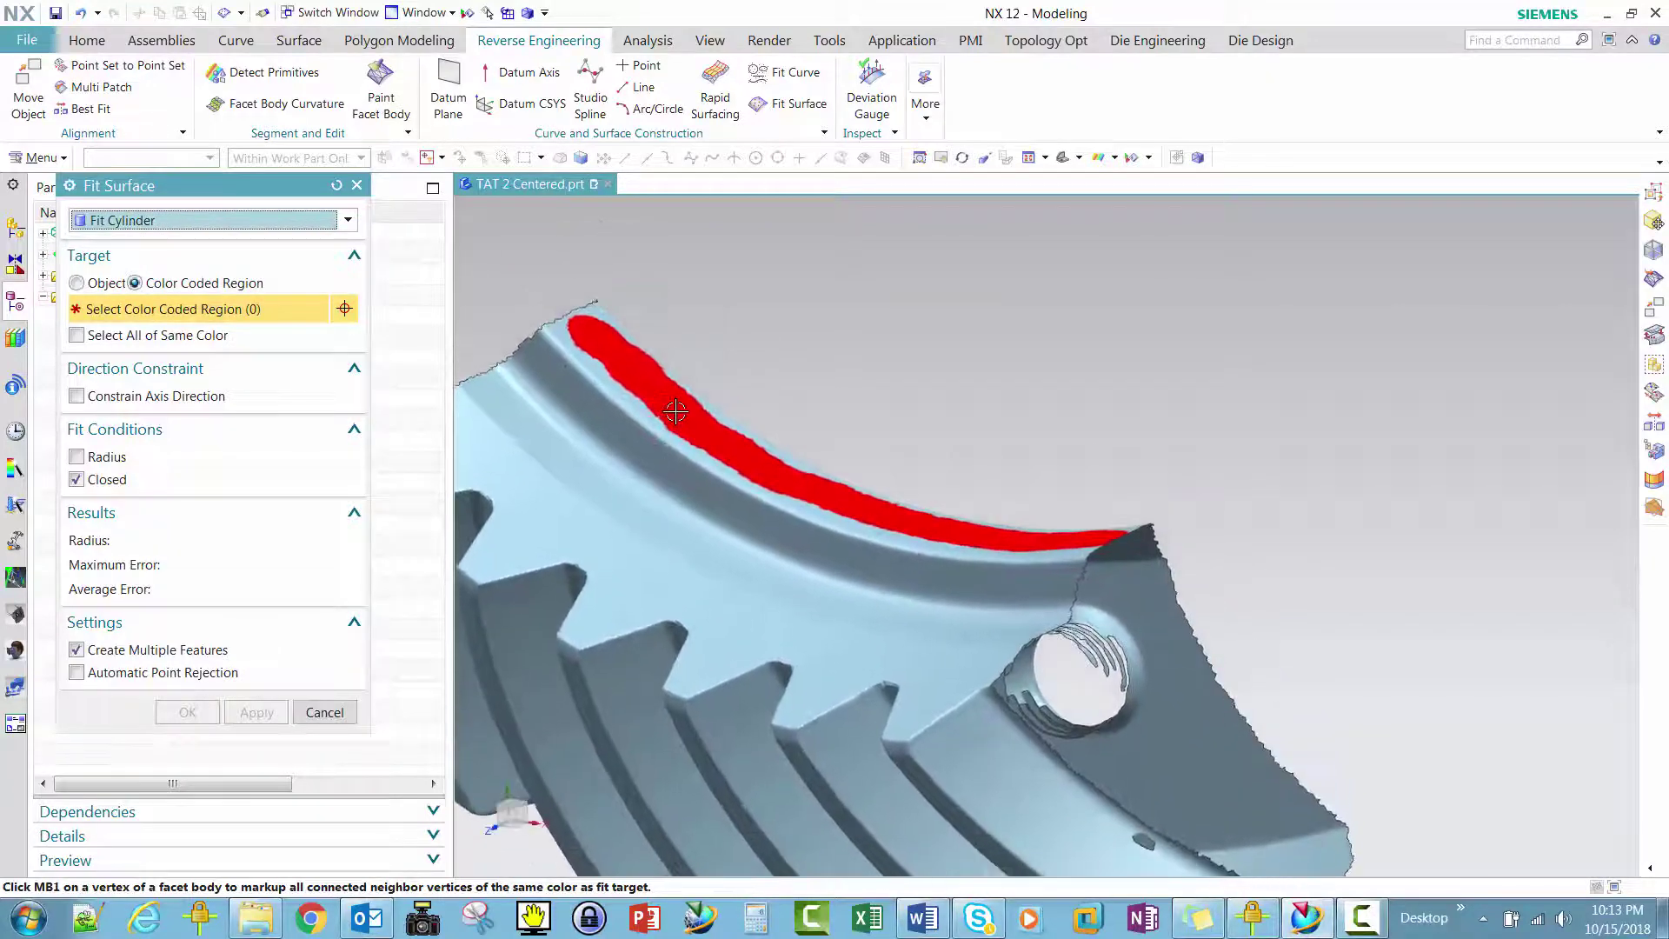
pyautogui.click(676, 411)
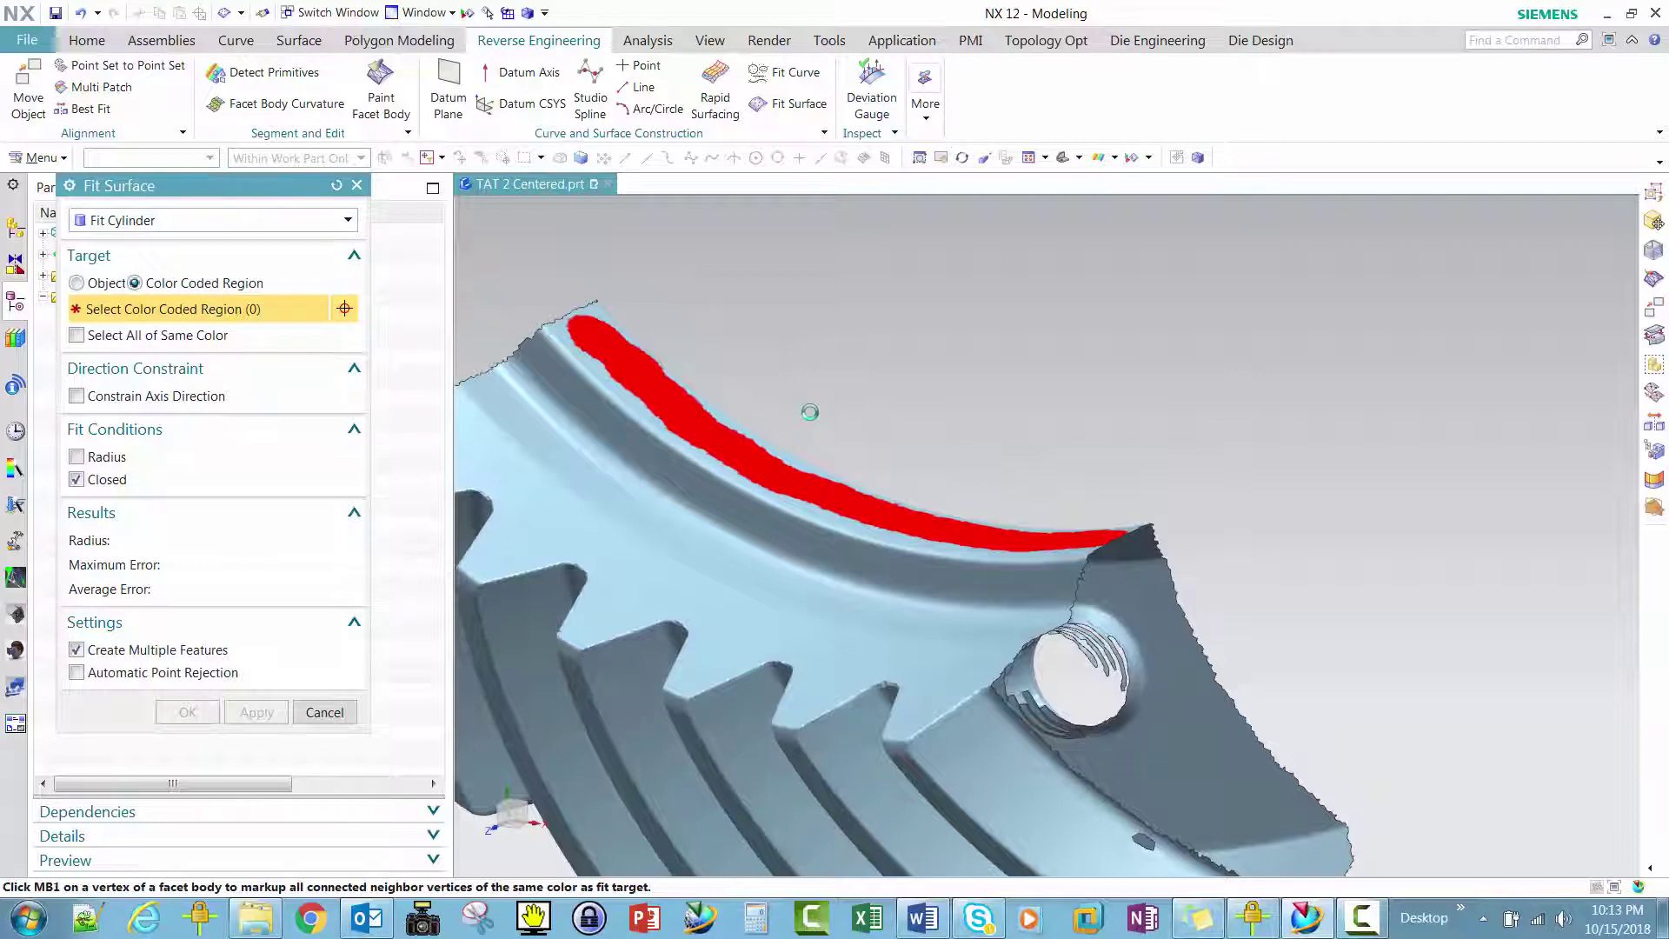
pyautogui.scroll(-5, 811, 412)
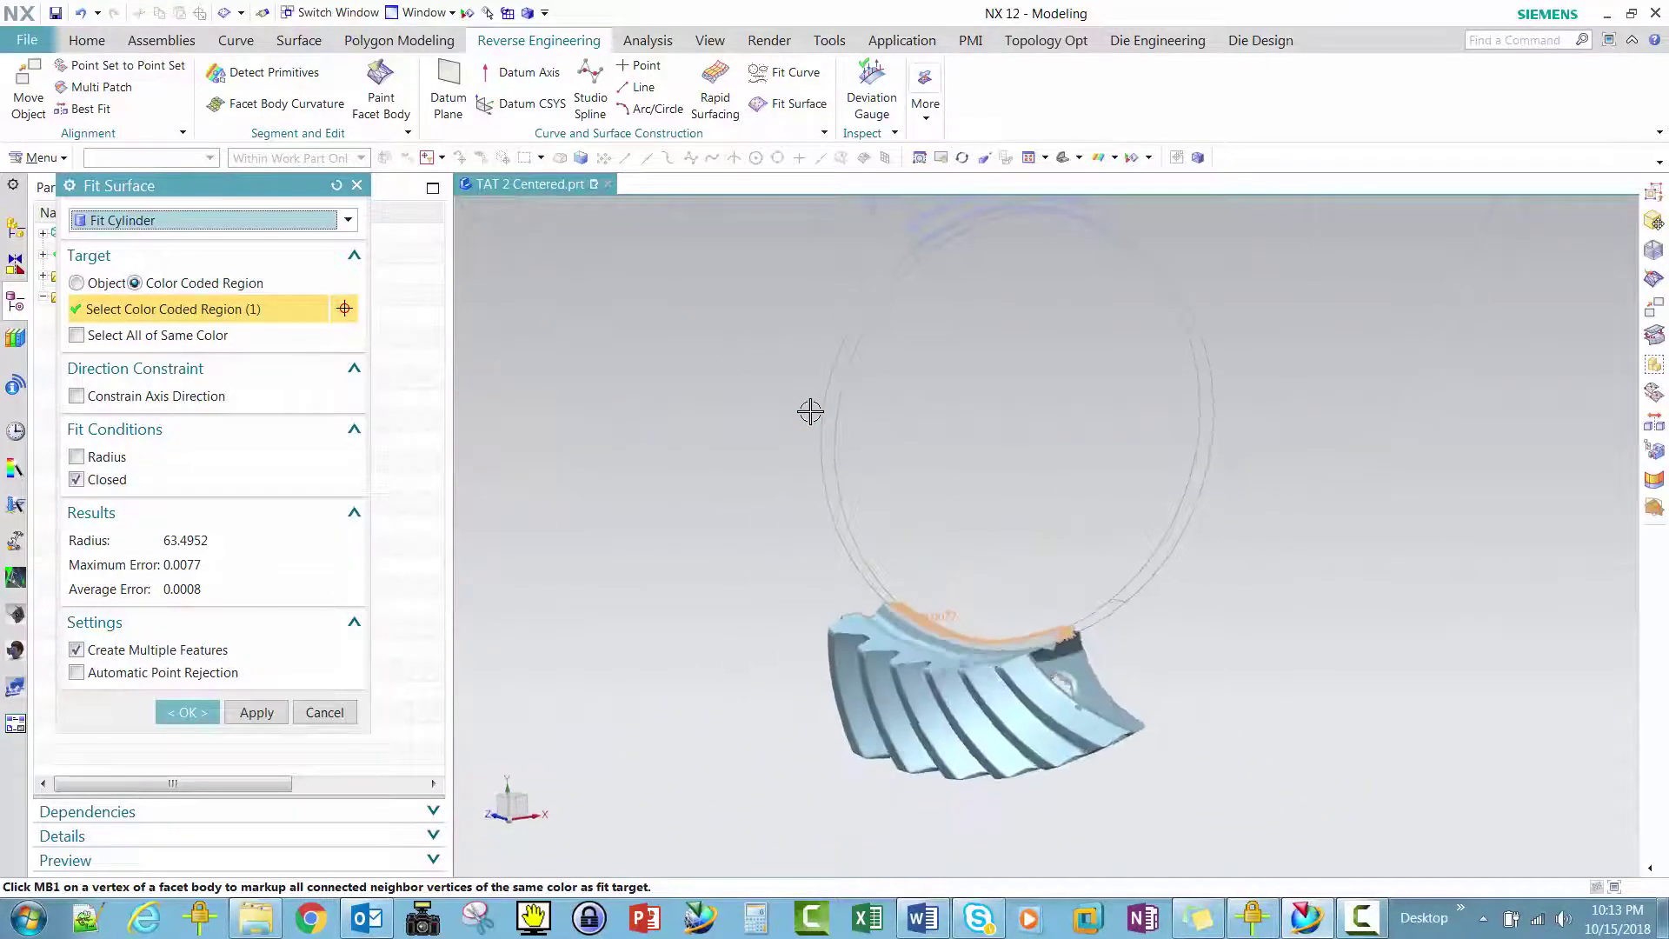
pyautogui.moveTo(810, 412); pyautogui.dragTo(731, 423, button='middle')
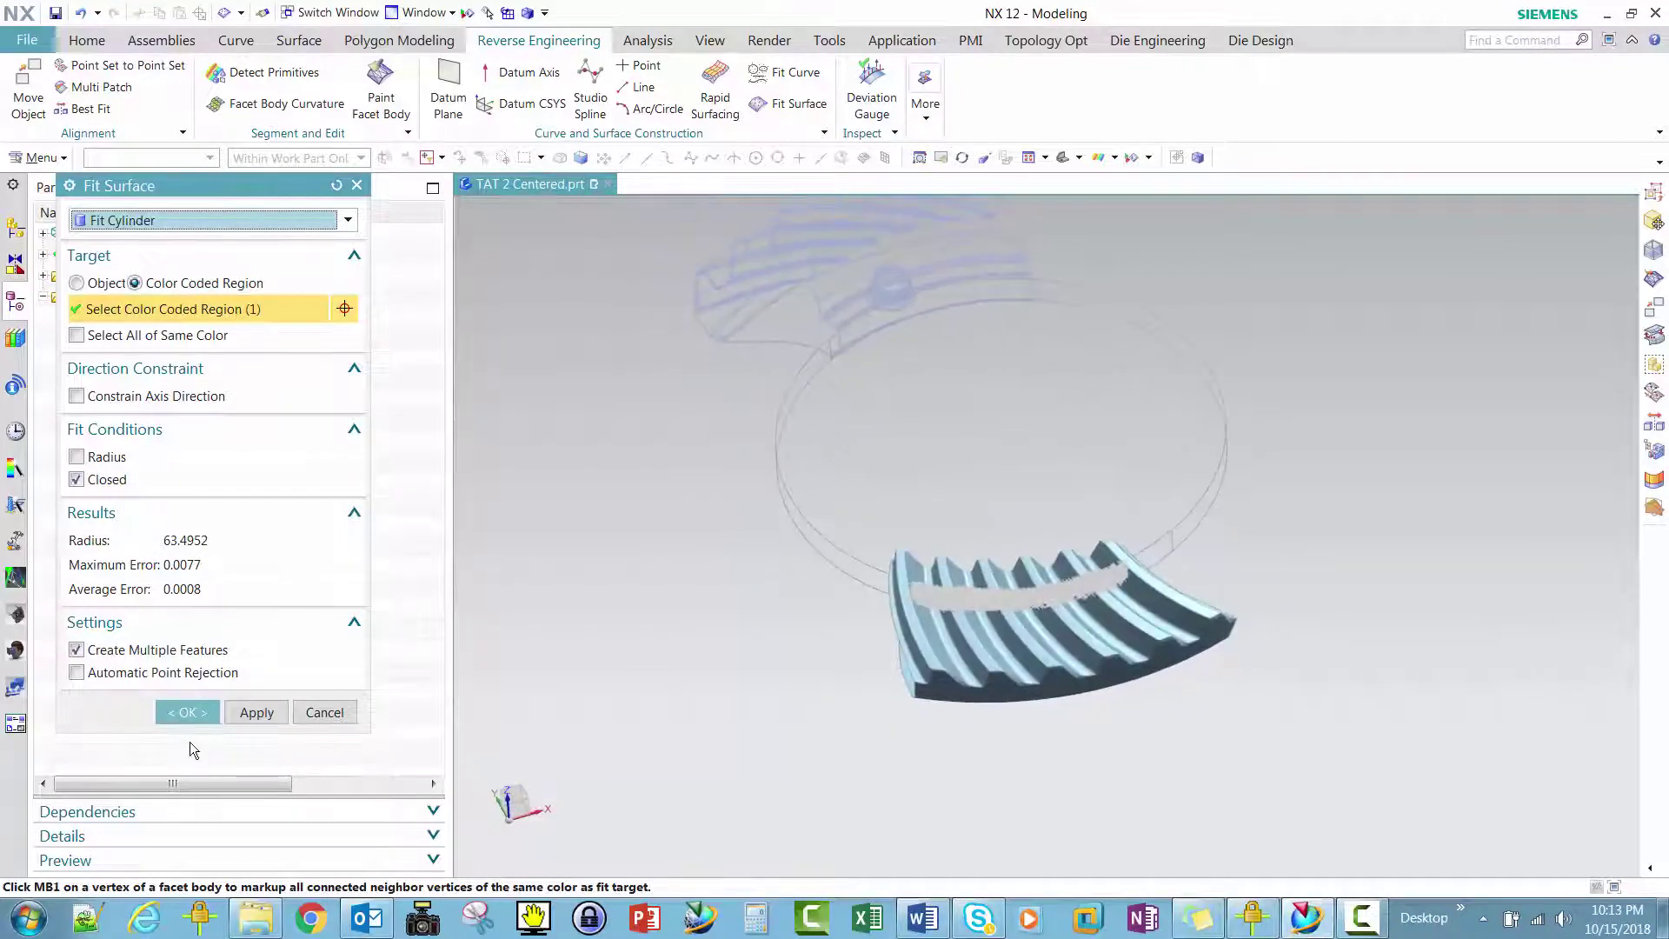
pyautogui.click(193, 712)
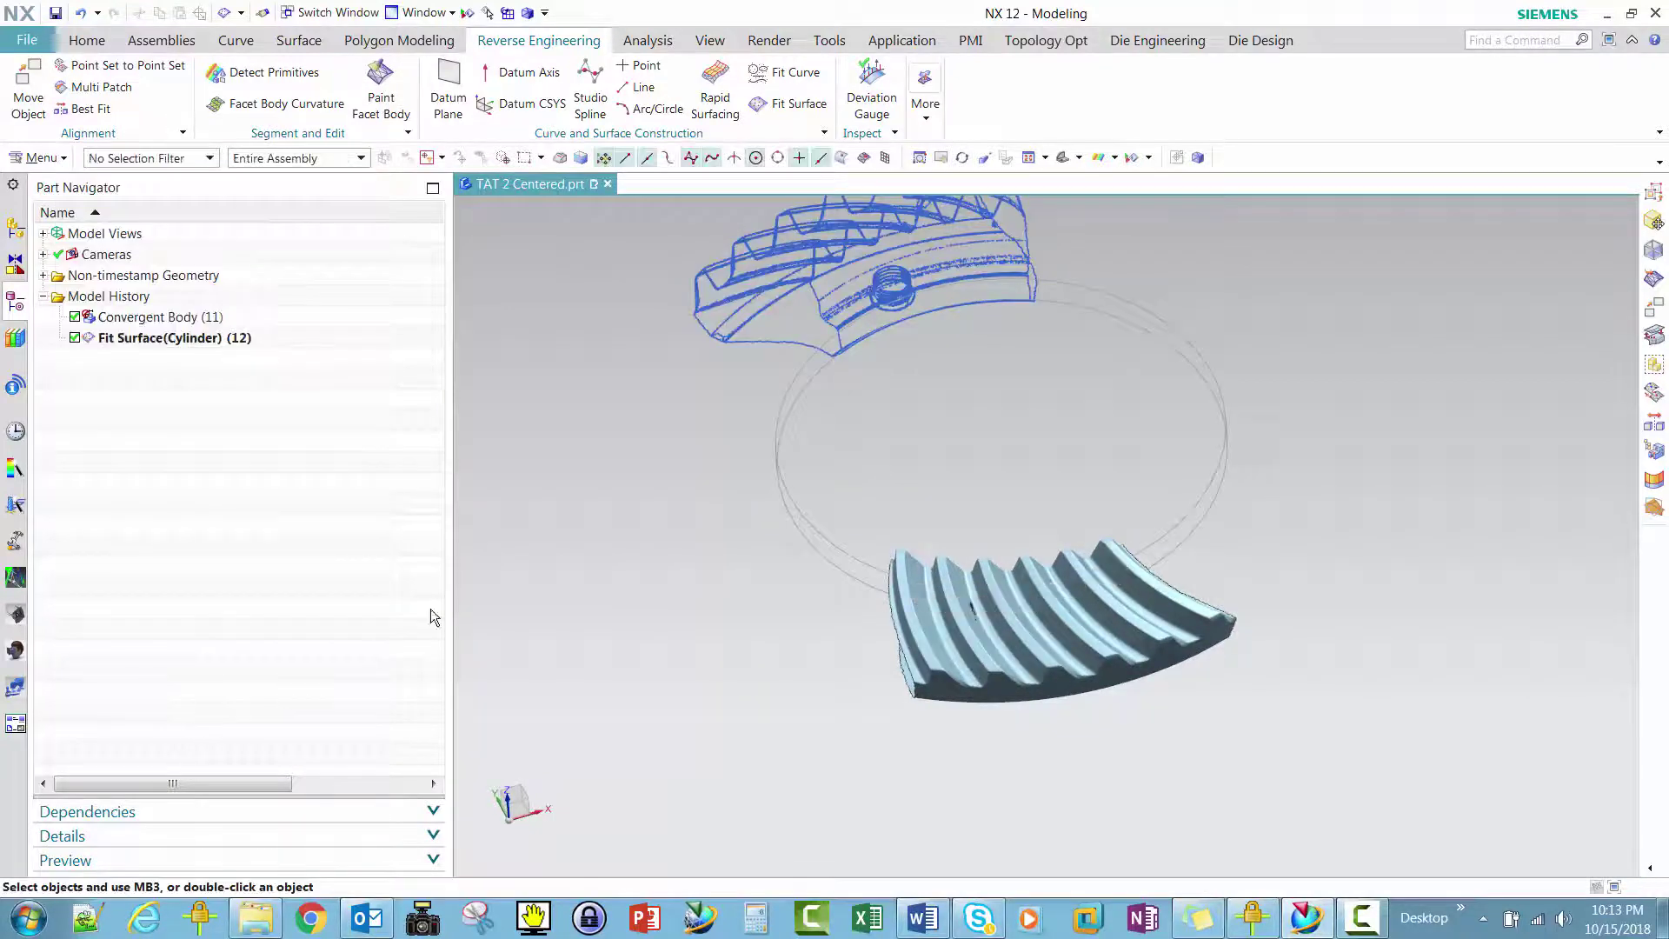
pyautogui.rightClick(572, 470)
pyautogui.click(571, 440)
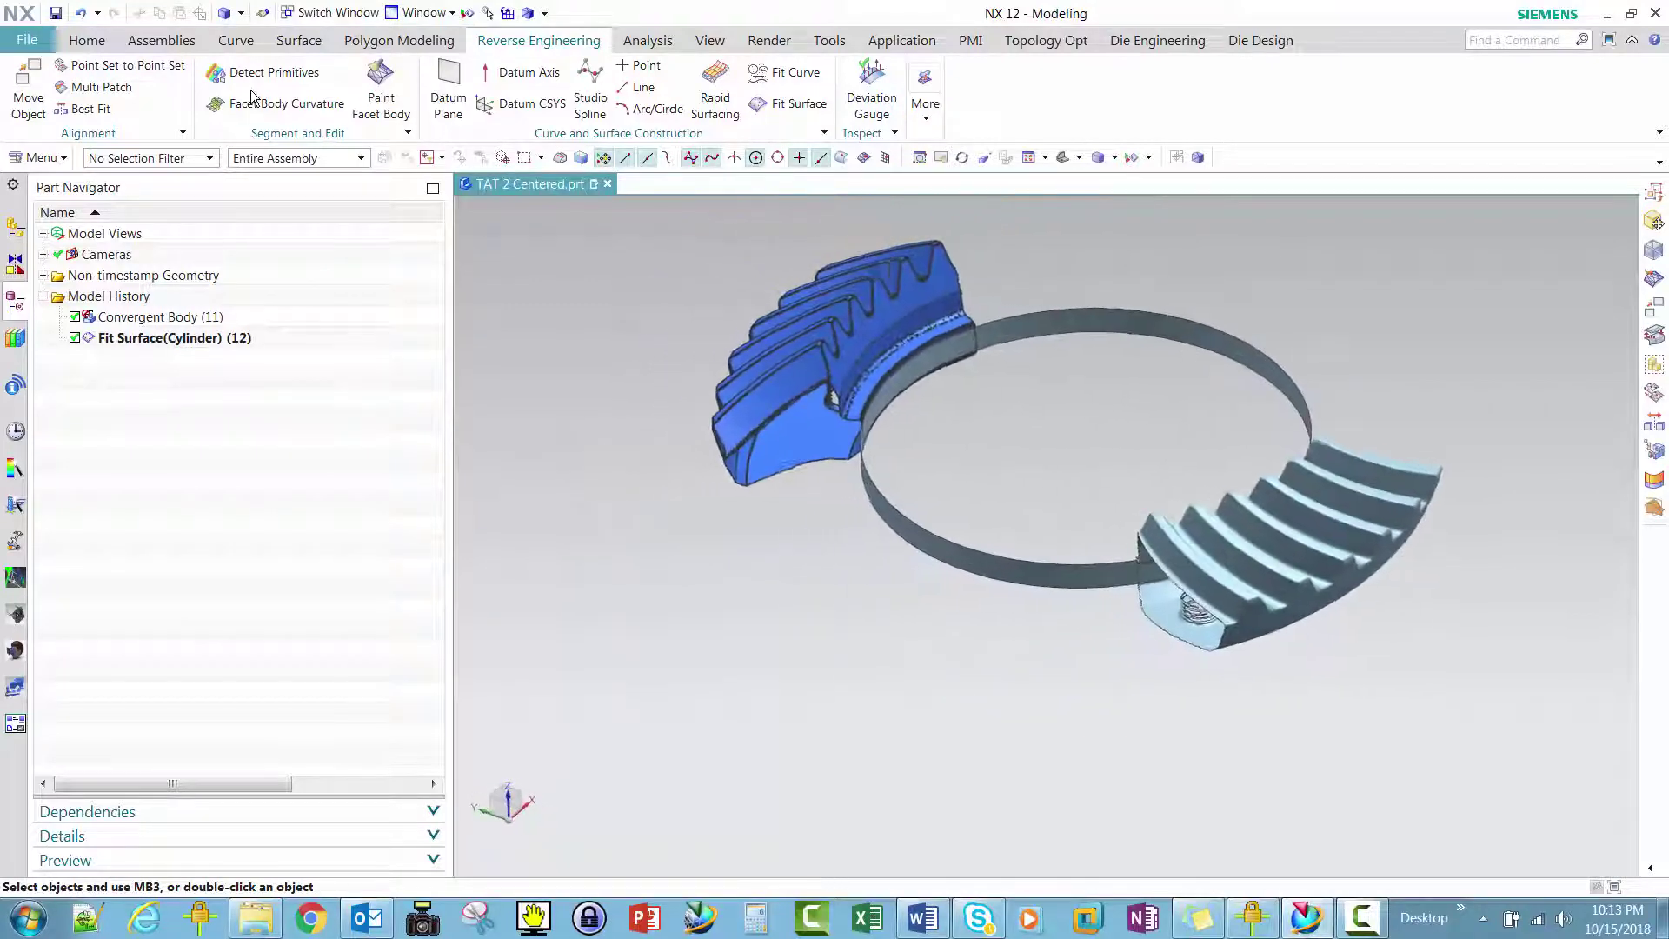
# - Create a datum axis along the centerline of the fitted cylinder
pyautogui.click(88, 41)
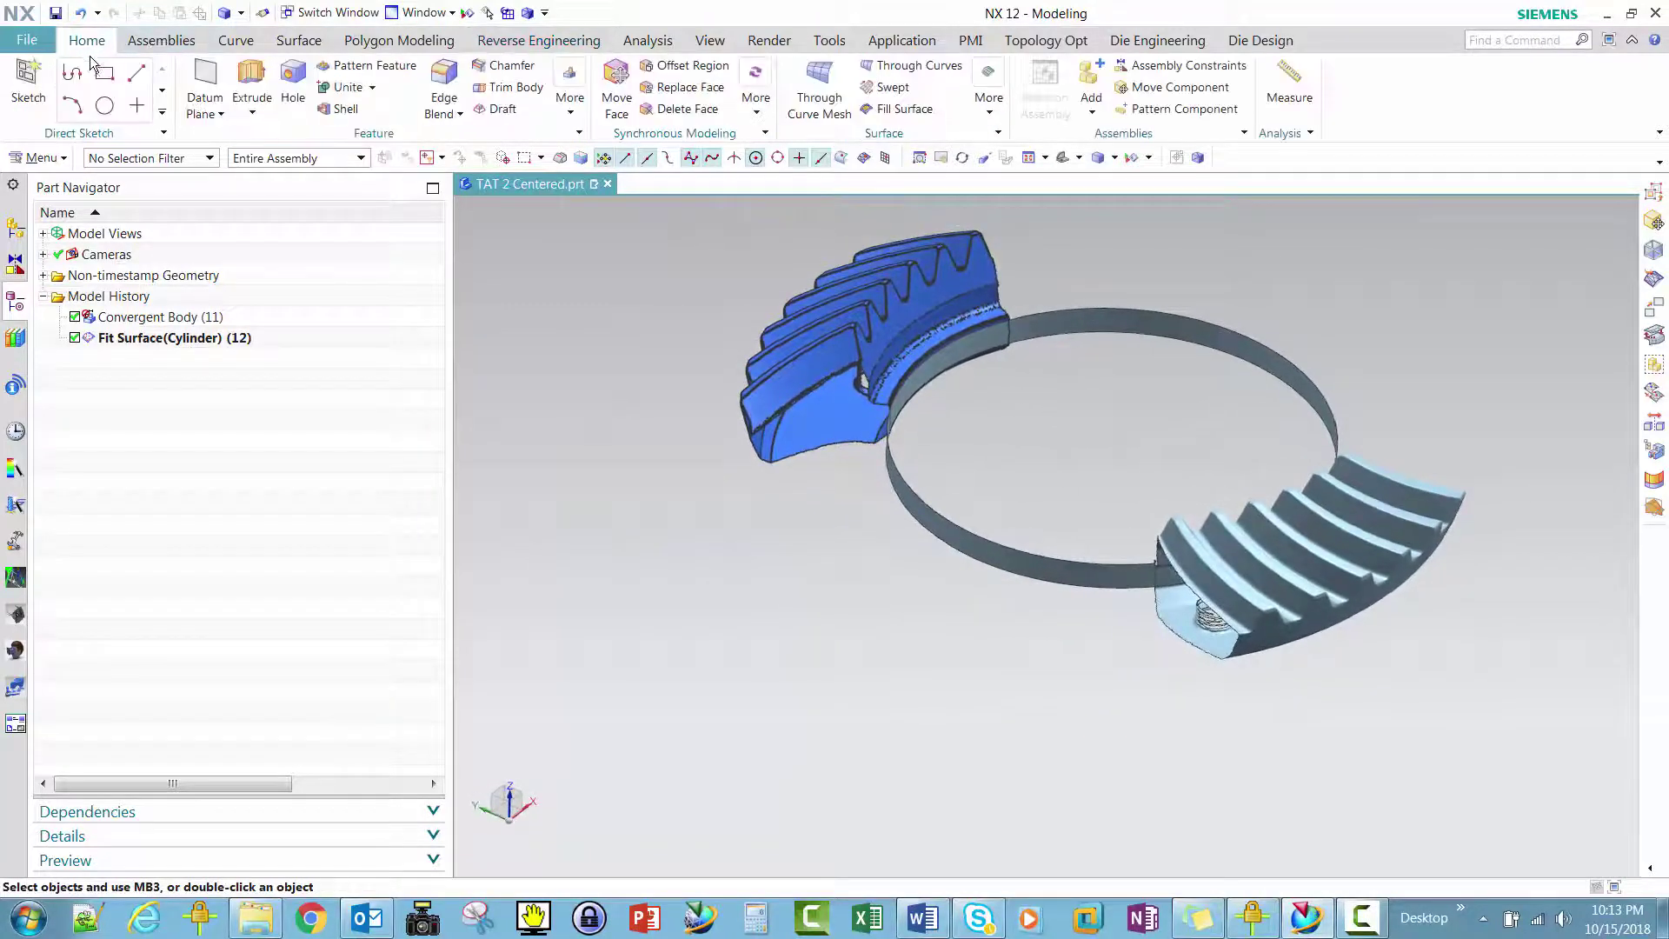
pyautogui.click(218, 111)
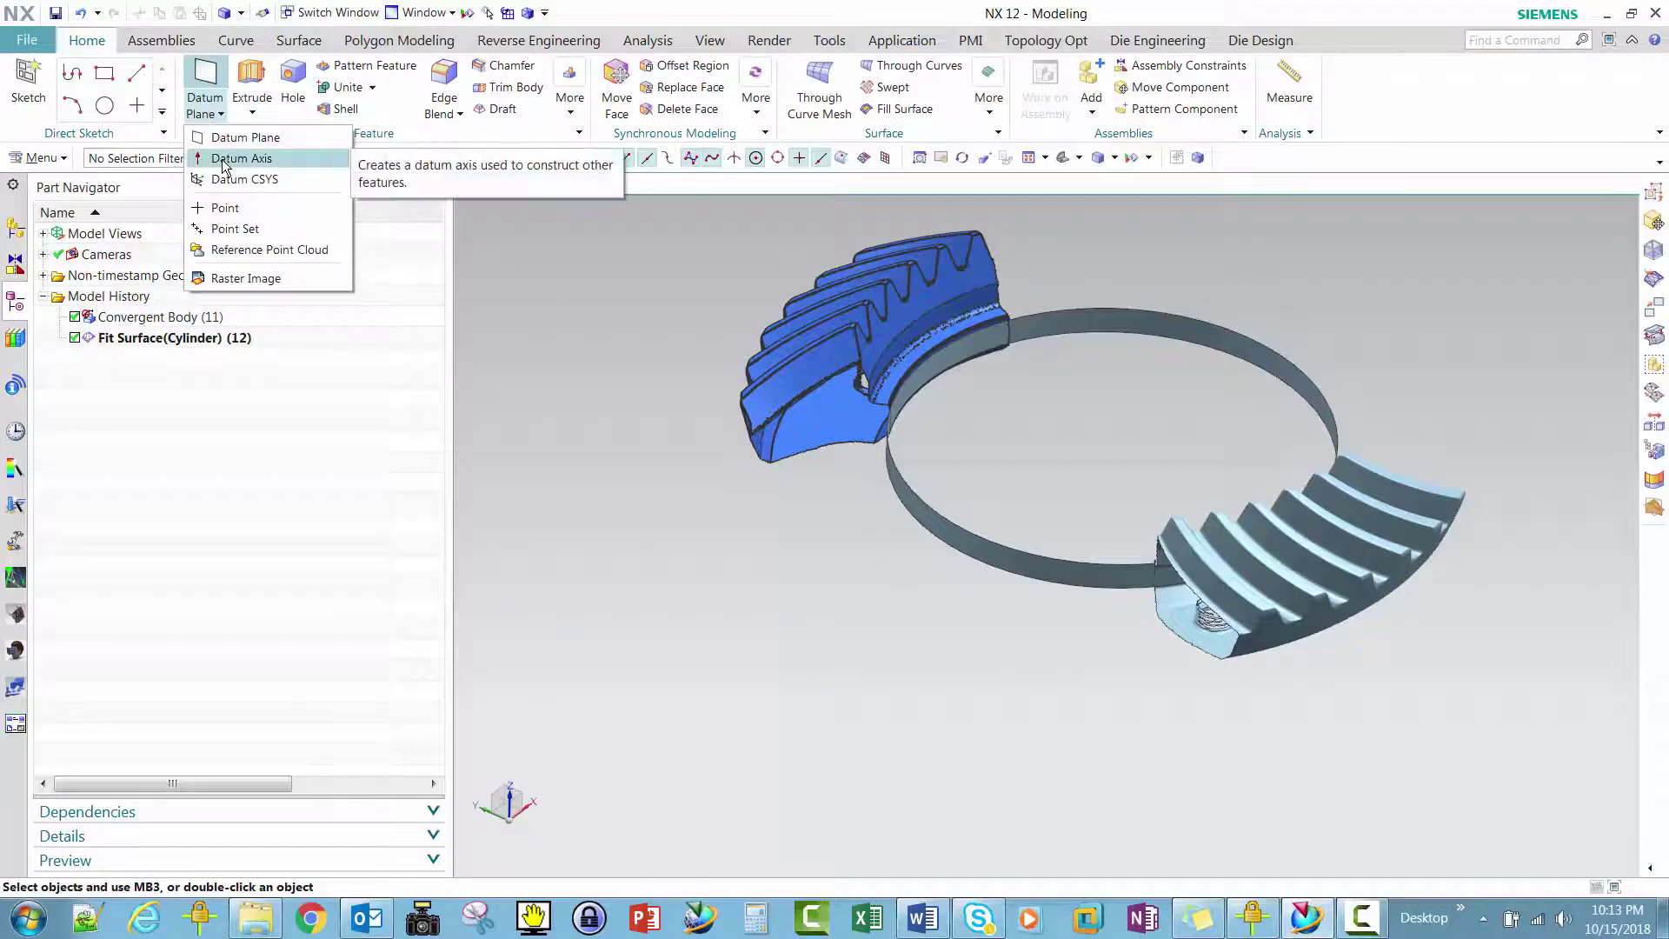
pyautogui.click(236, 158)
pyautogui.click(1158, 324)
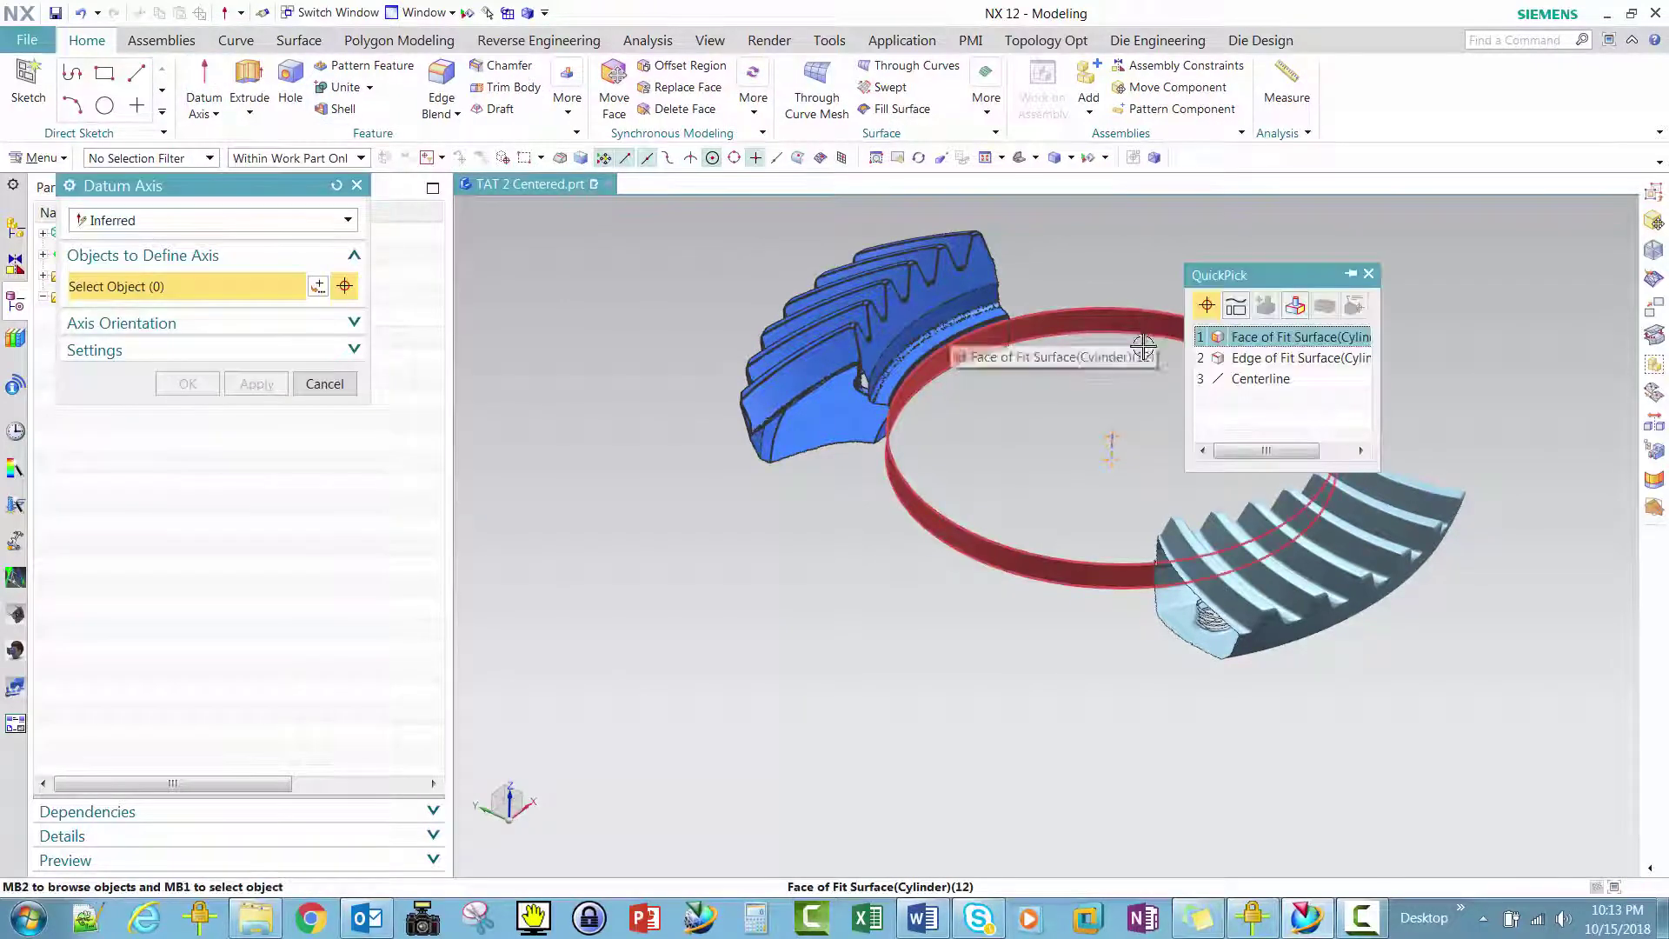
pyautogui.click(1268, 377)
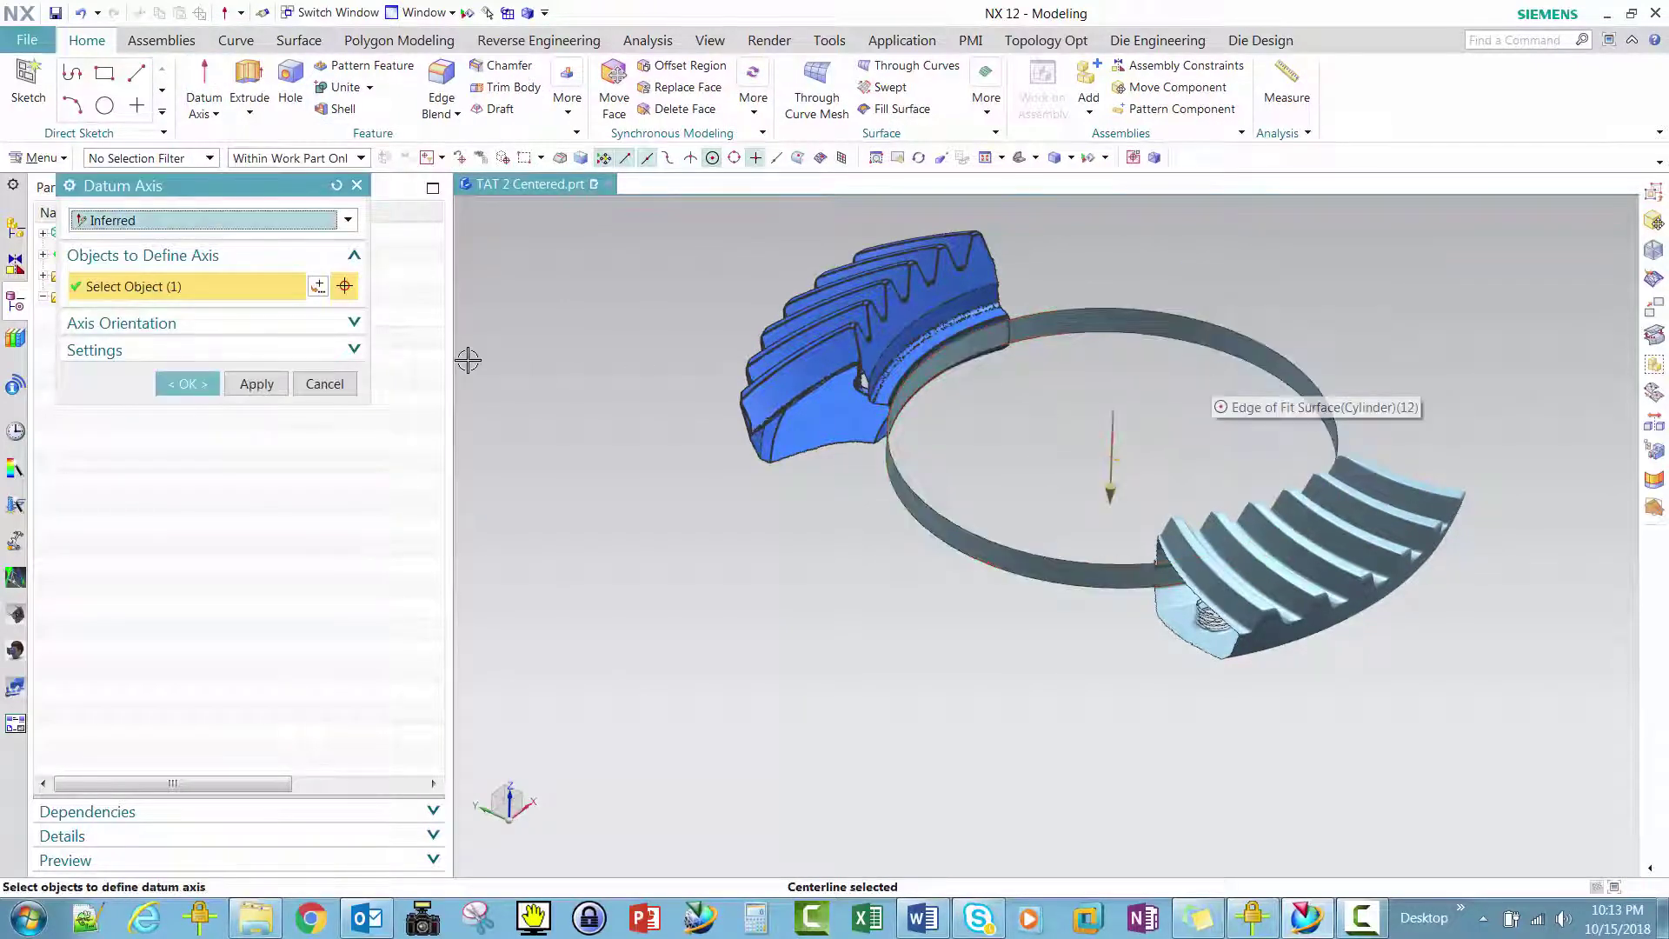
pyautogui.click(188, 384)
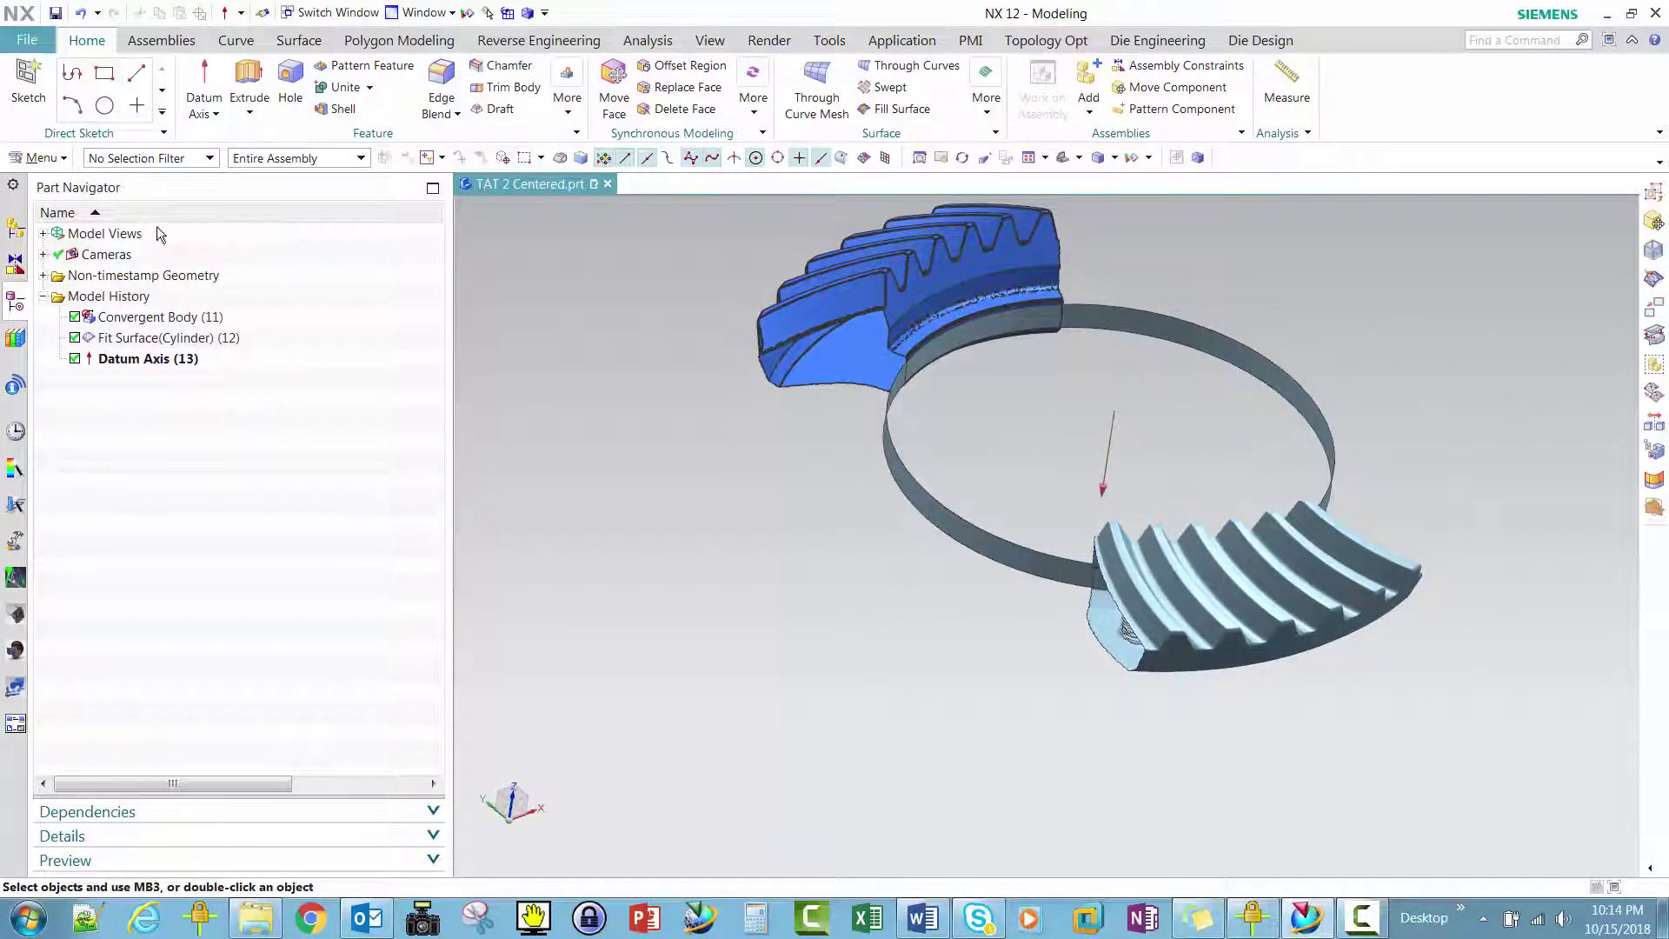
# - Create an associative Offset CSYS datum referenced to the absolute system, with its origin at the center of the fitted cylinder's circular edge
pyautogui.click(214, 113)
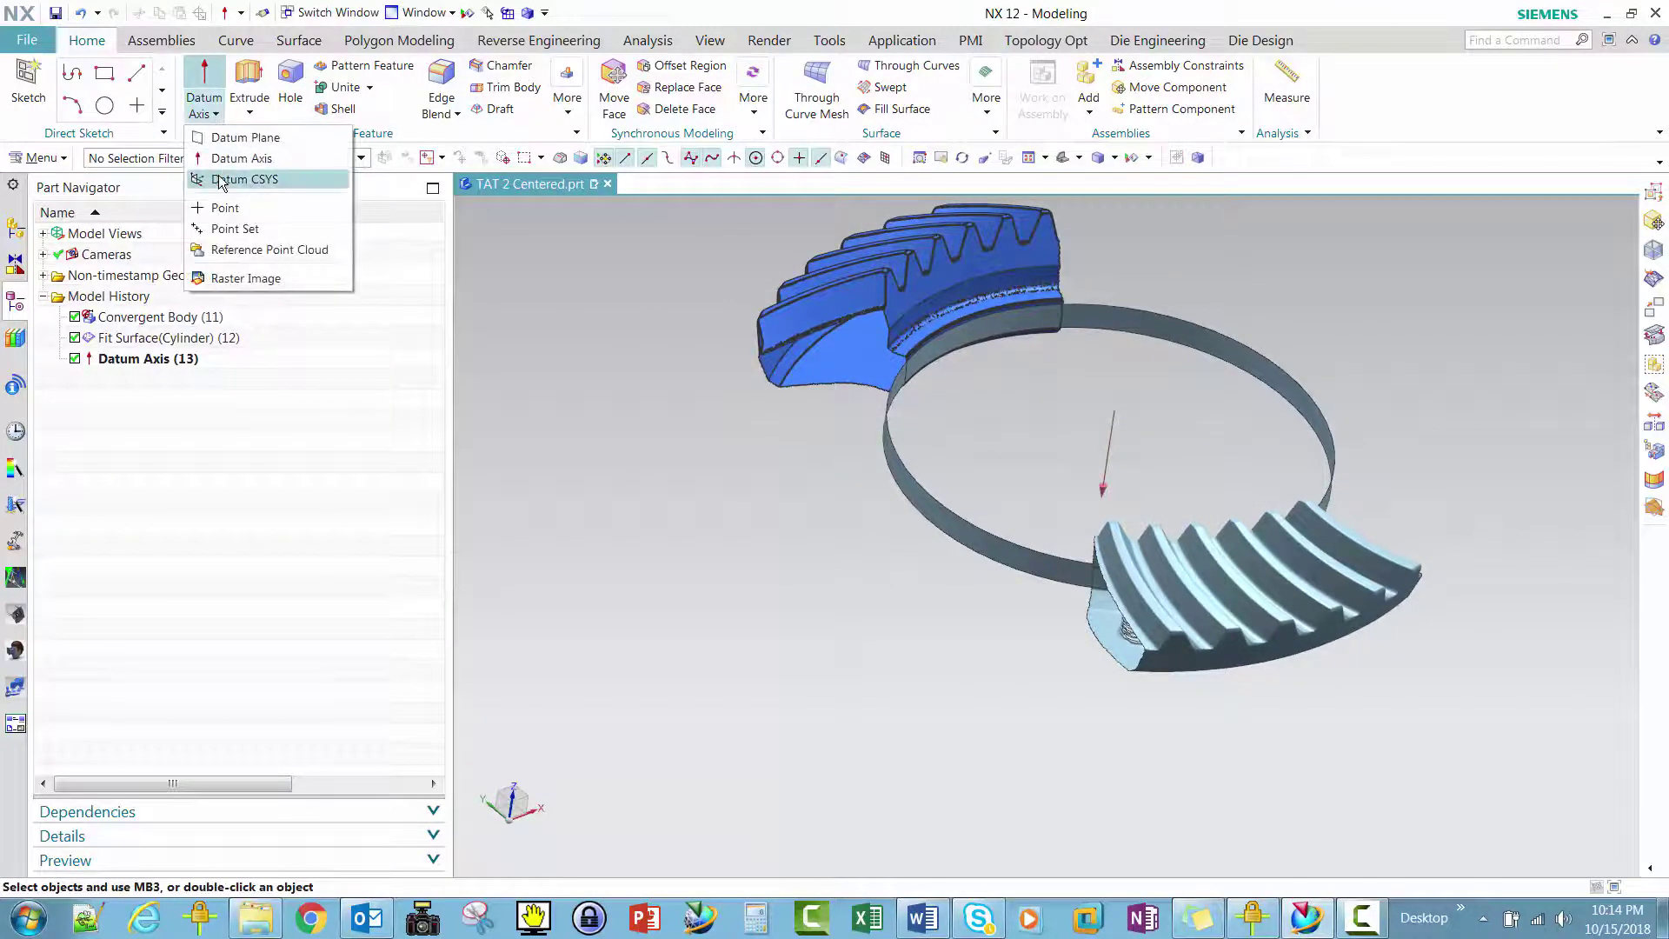
pyautogui.click(222, 180)
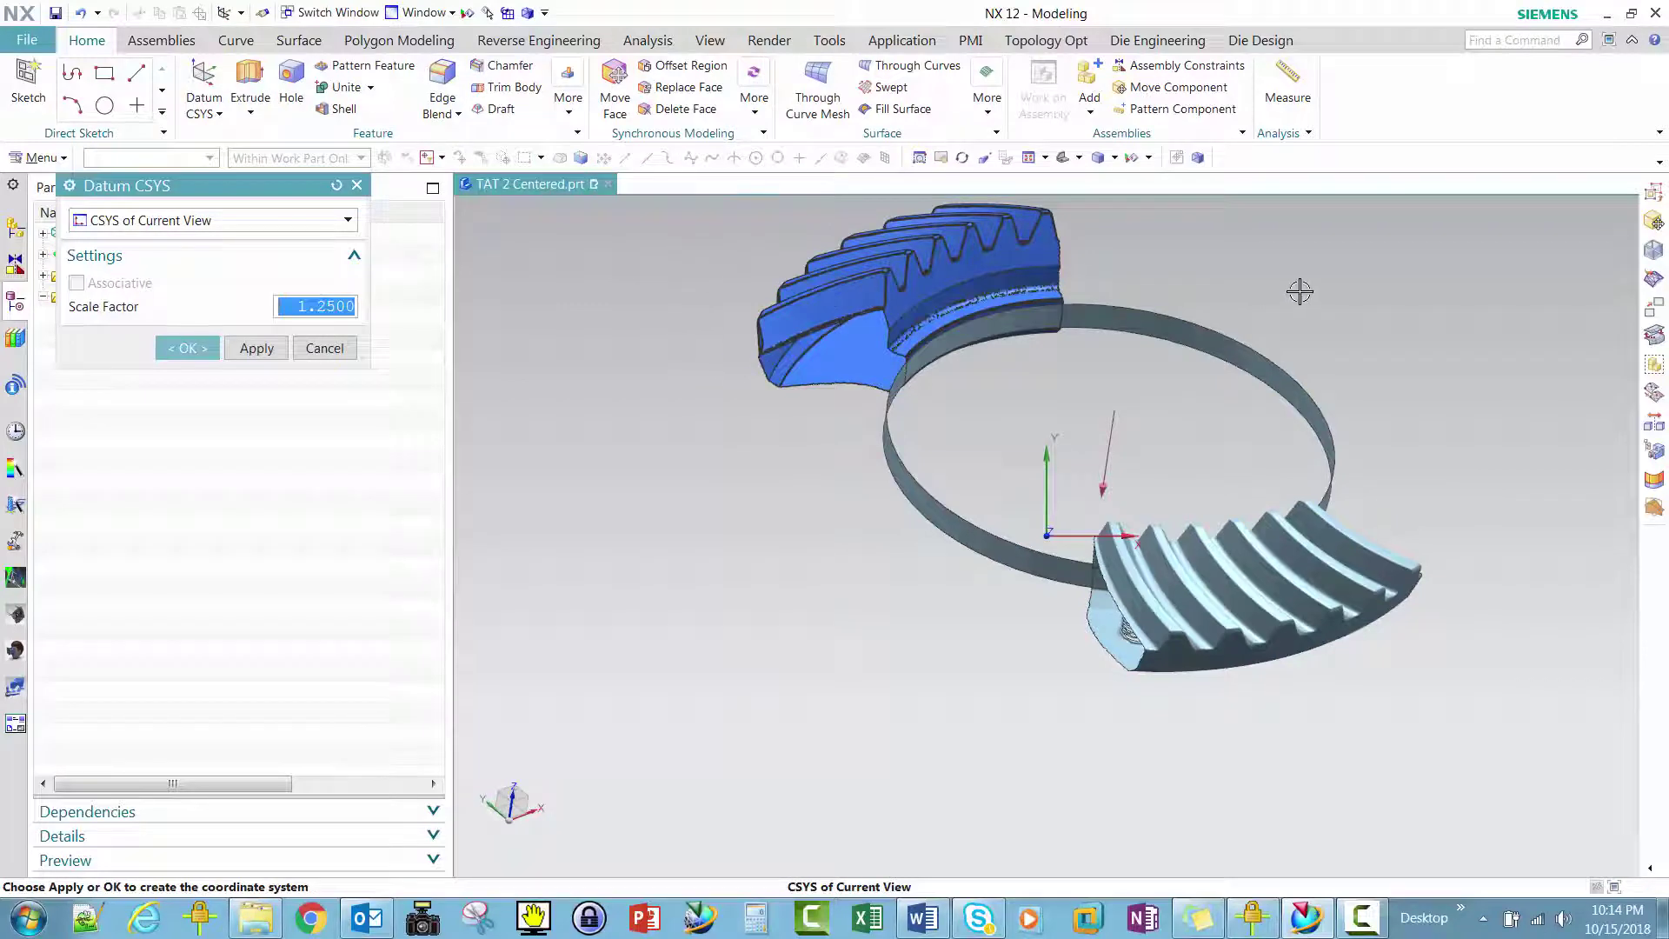
pyautogui.click(345, 221)
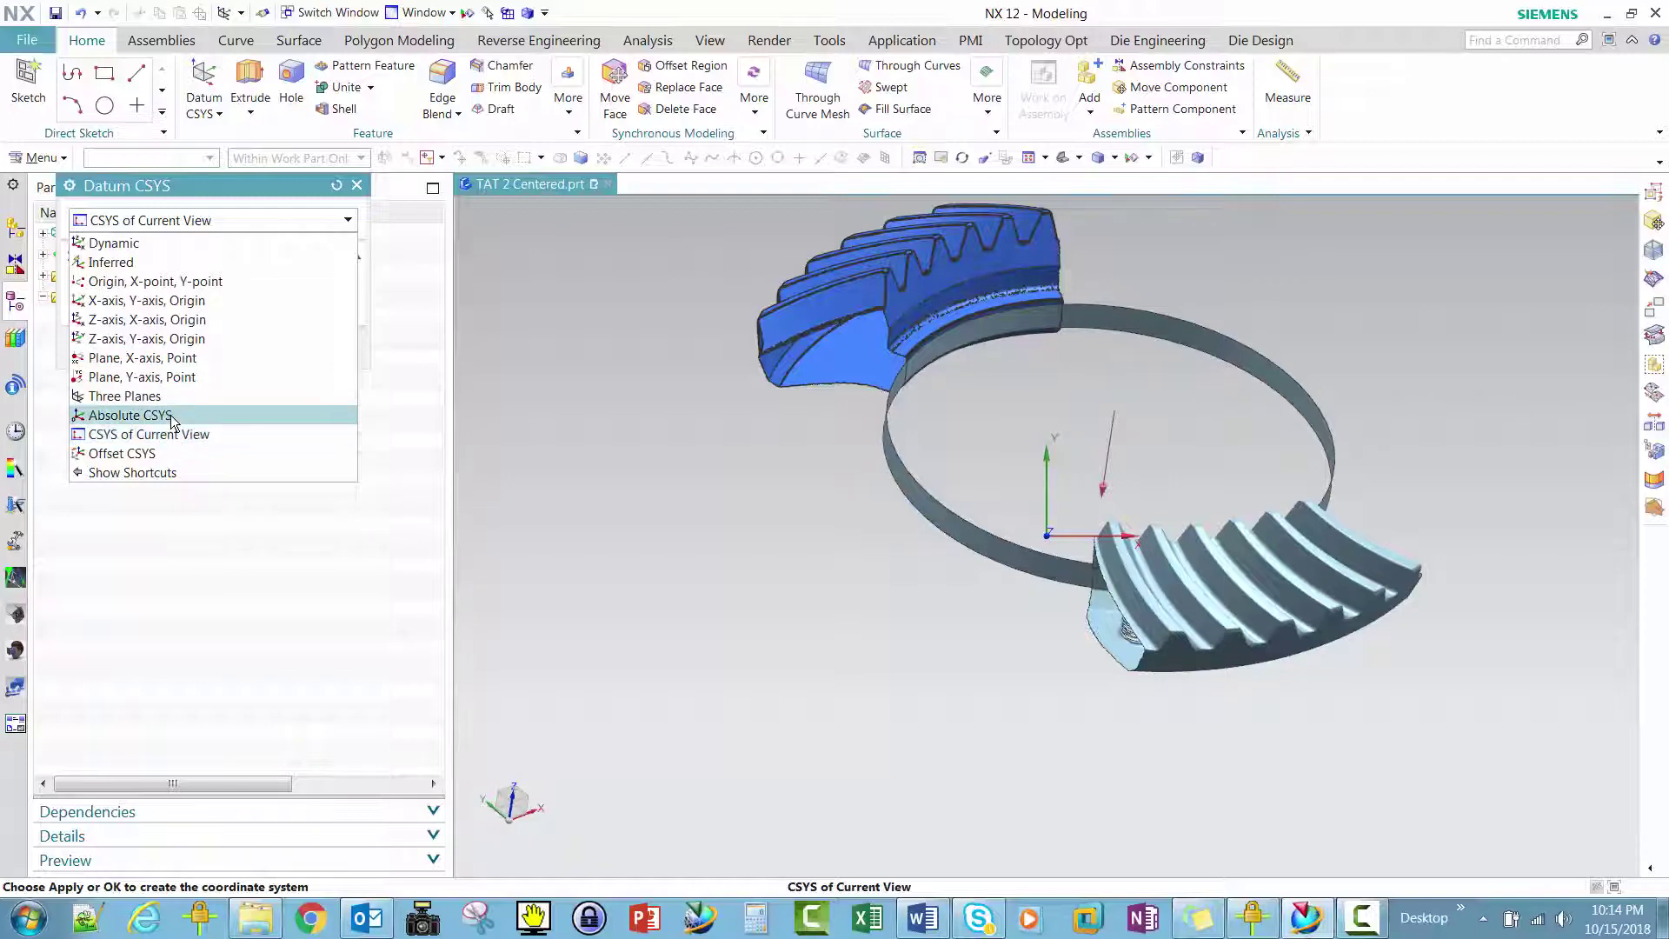
pyautogui.click(154, 456)
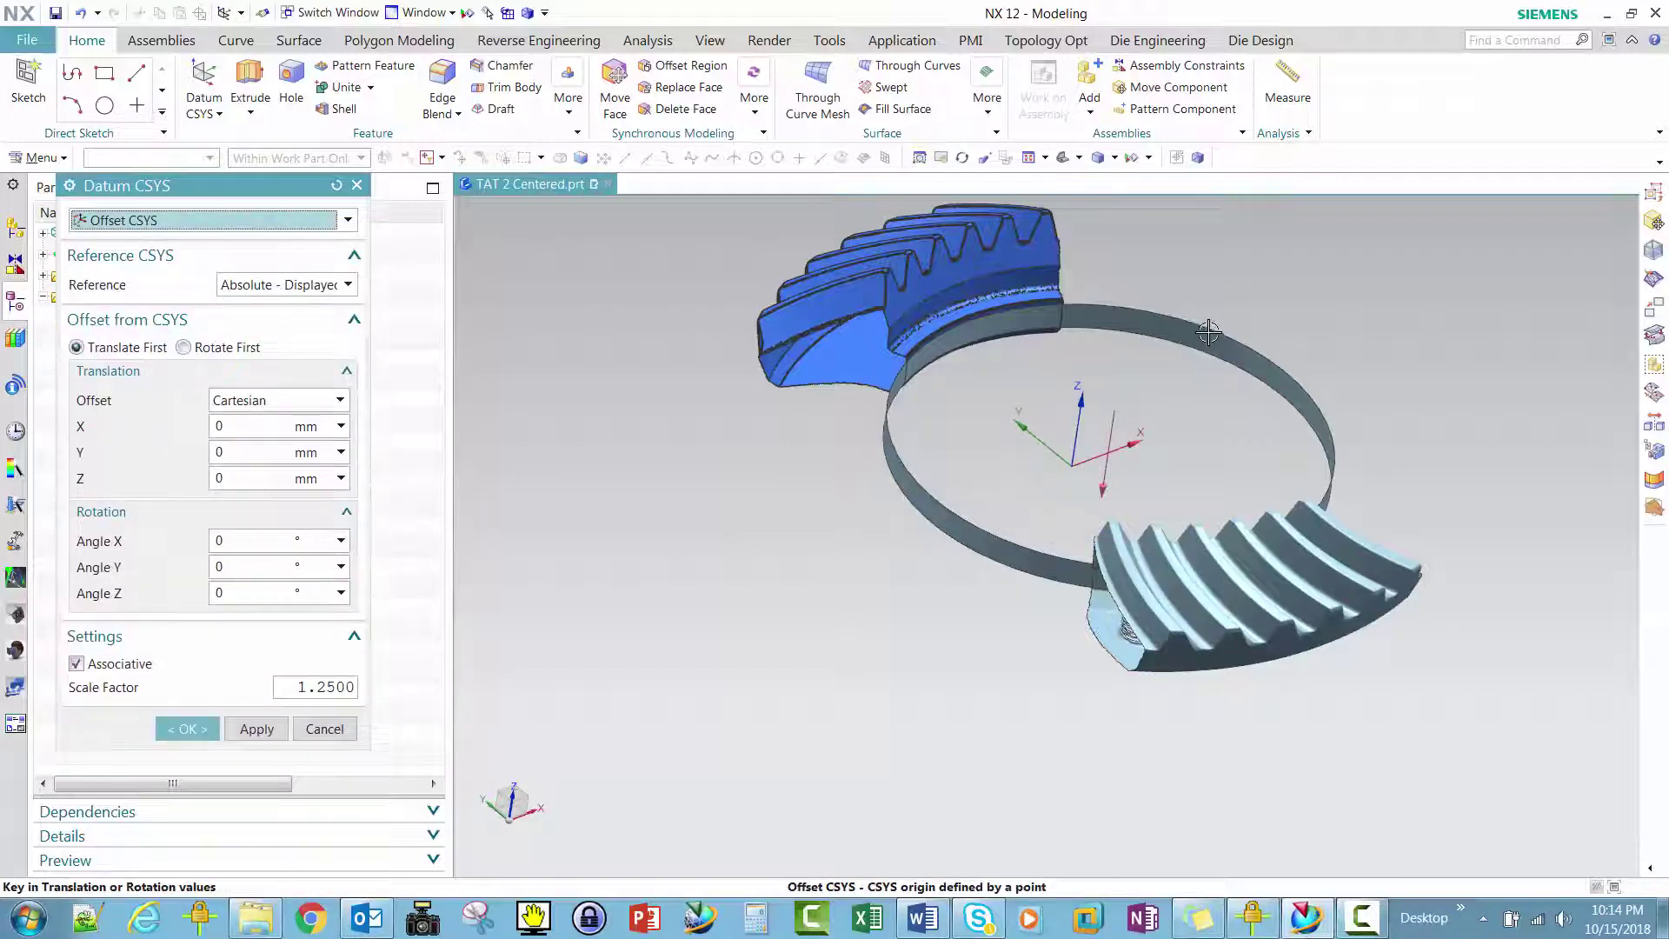
pyautogui.click(318, 402)
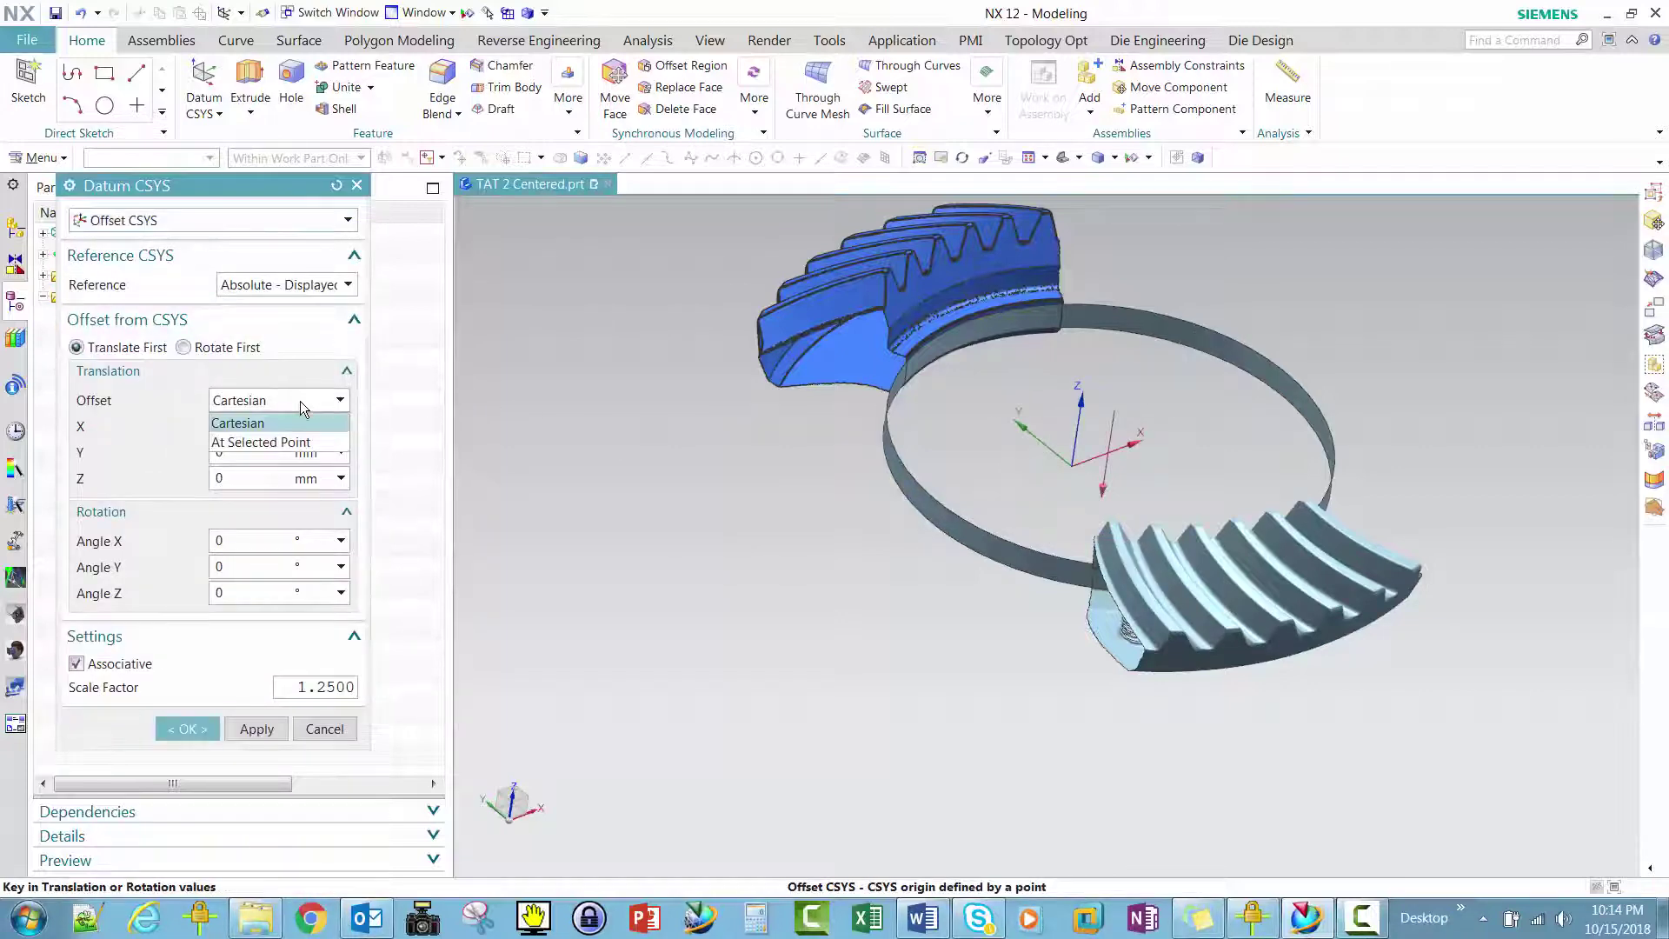
pyautogui.click(275, 440)
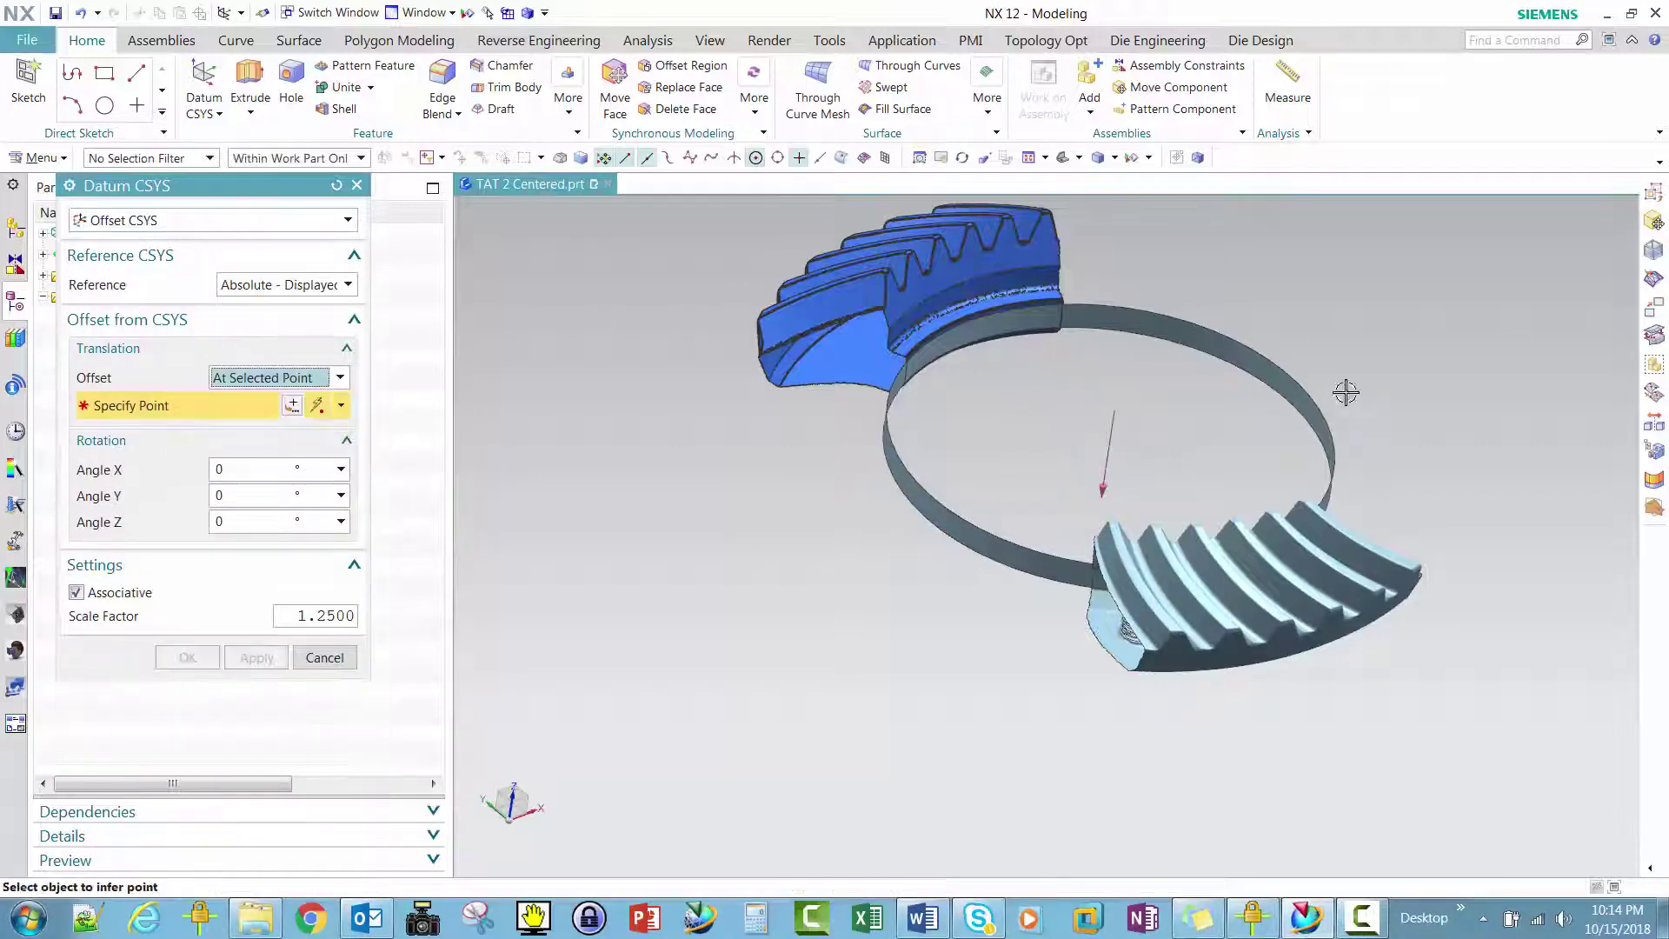
pyautogui.click(1227, 341)
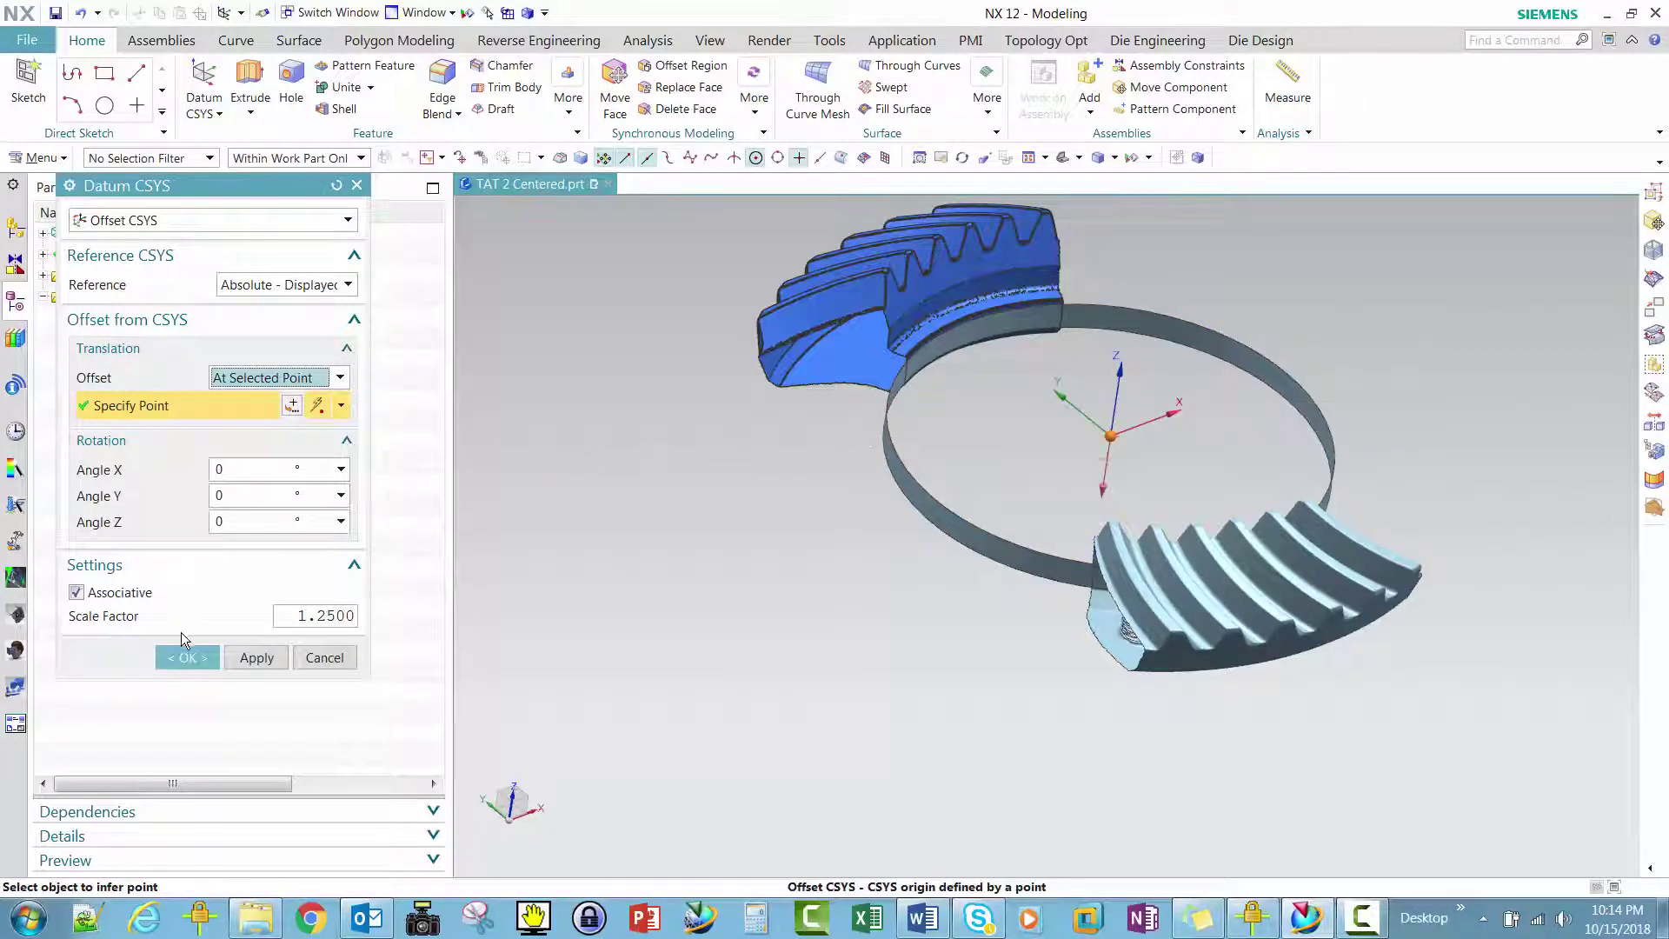
pyautogui.moveTo(943, 612); pyautogui.dragTo(1192, 422, button='middle')
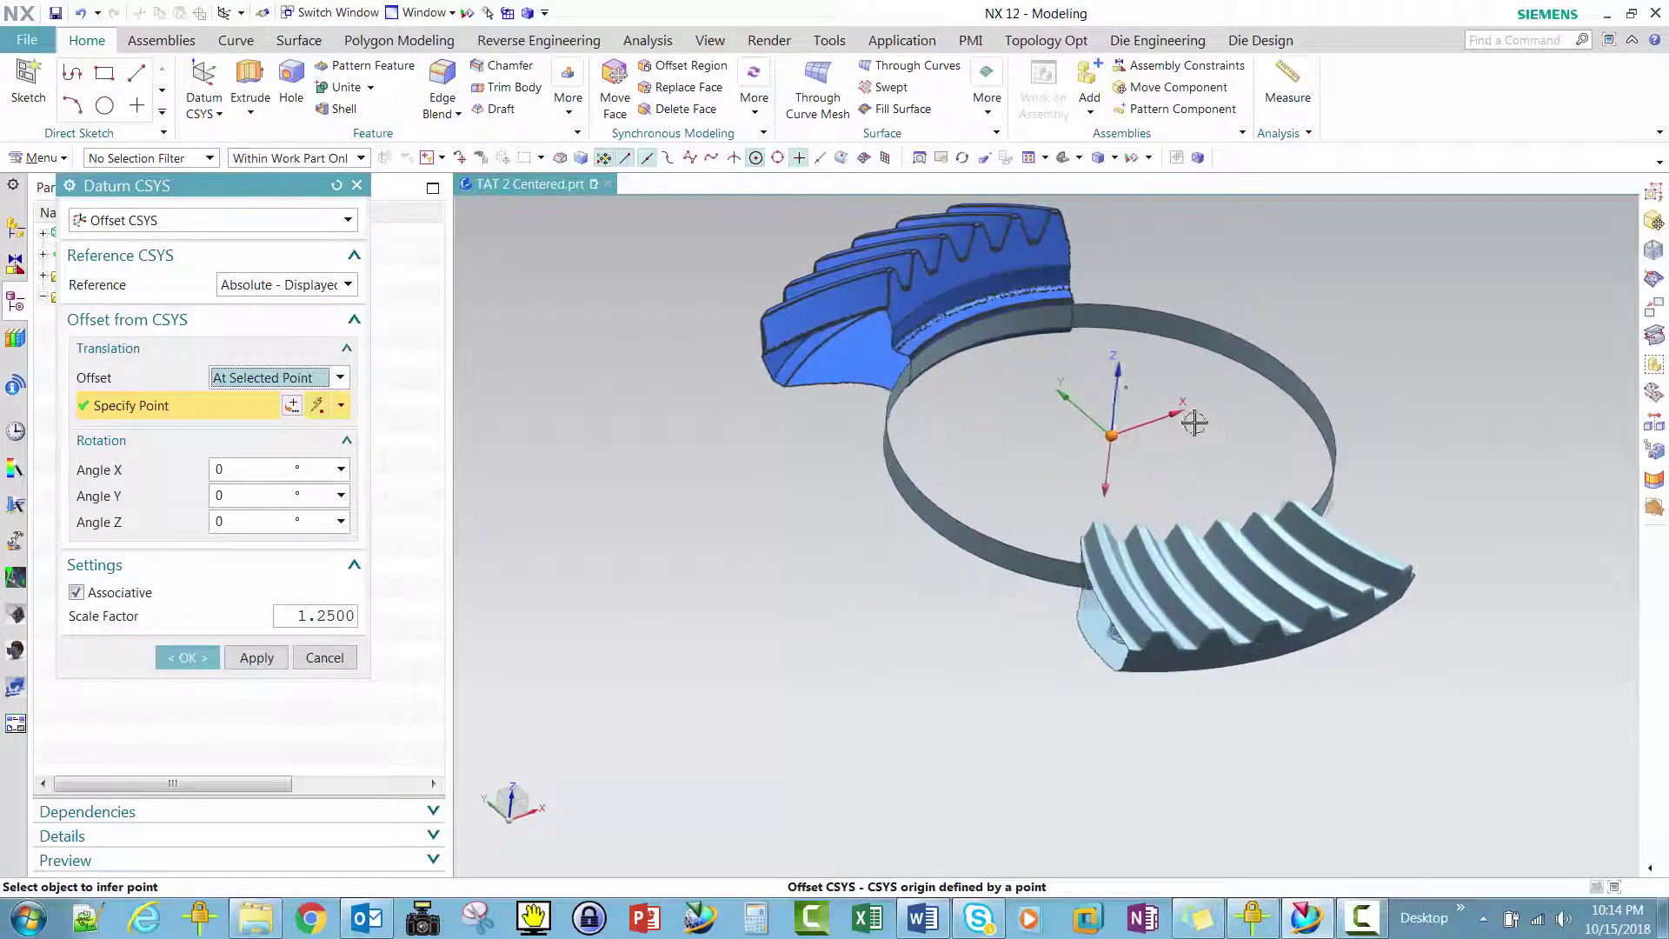
pyautogui.click(185, 658)
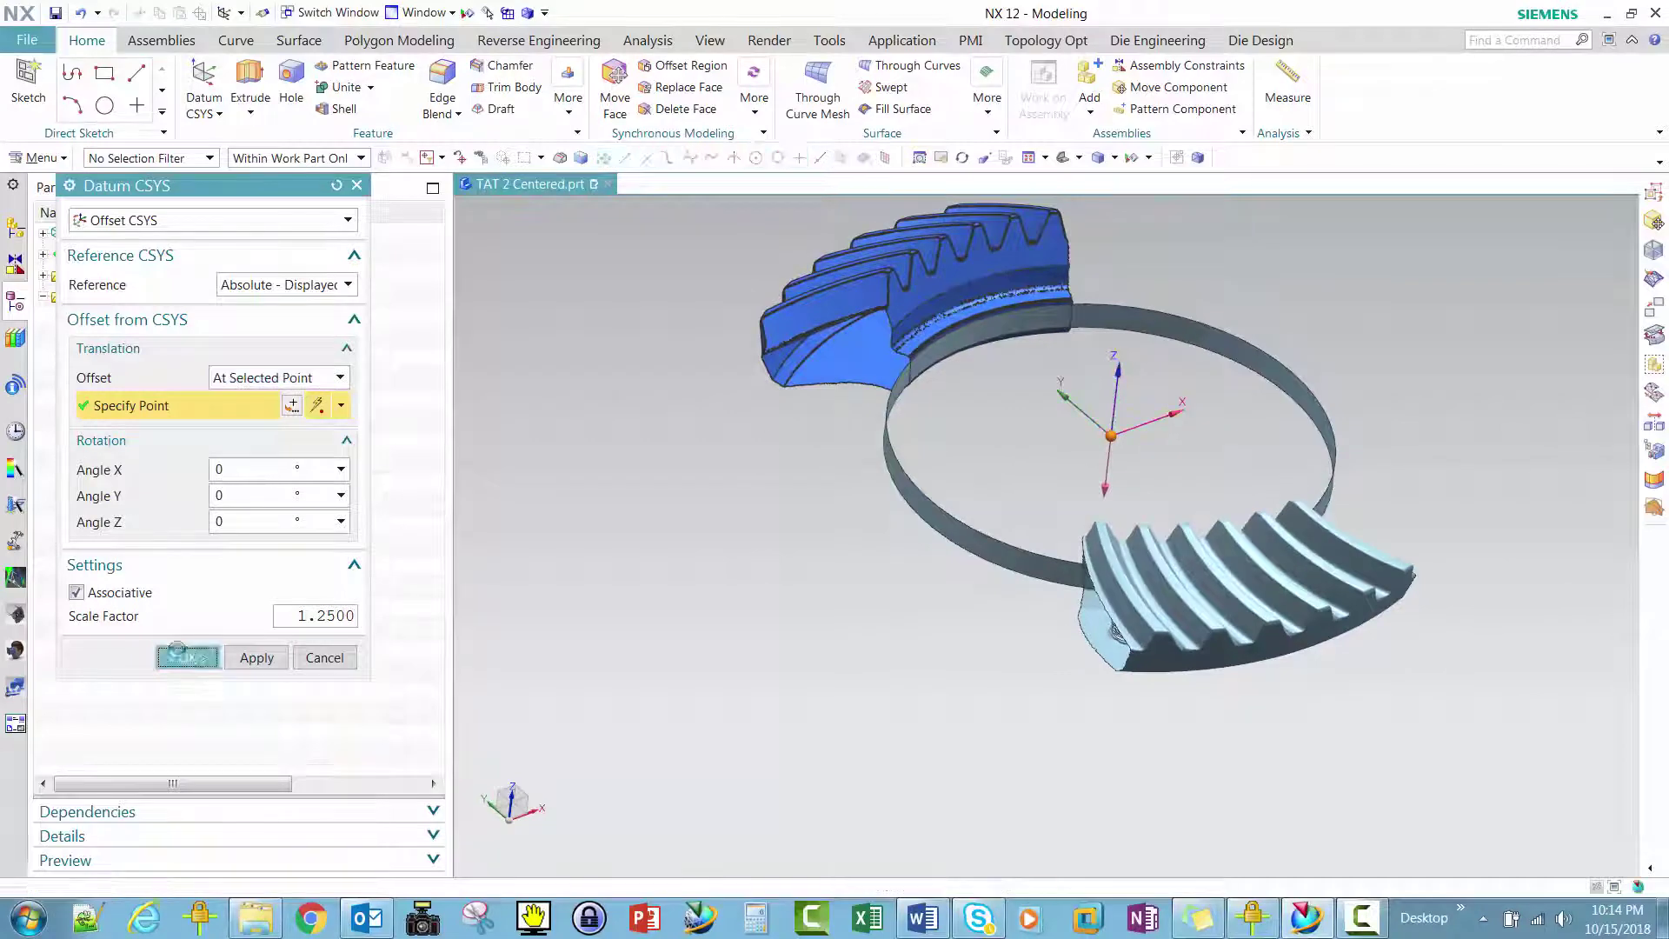
# - Start a sketch on the XY plane of the new datum coordinate system, viewed straight on
pyautogui.moveTo(1026, 684); pyautogui.dragTo(1025, 685, button='middle')
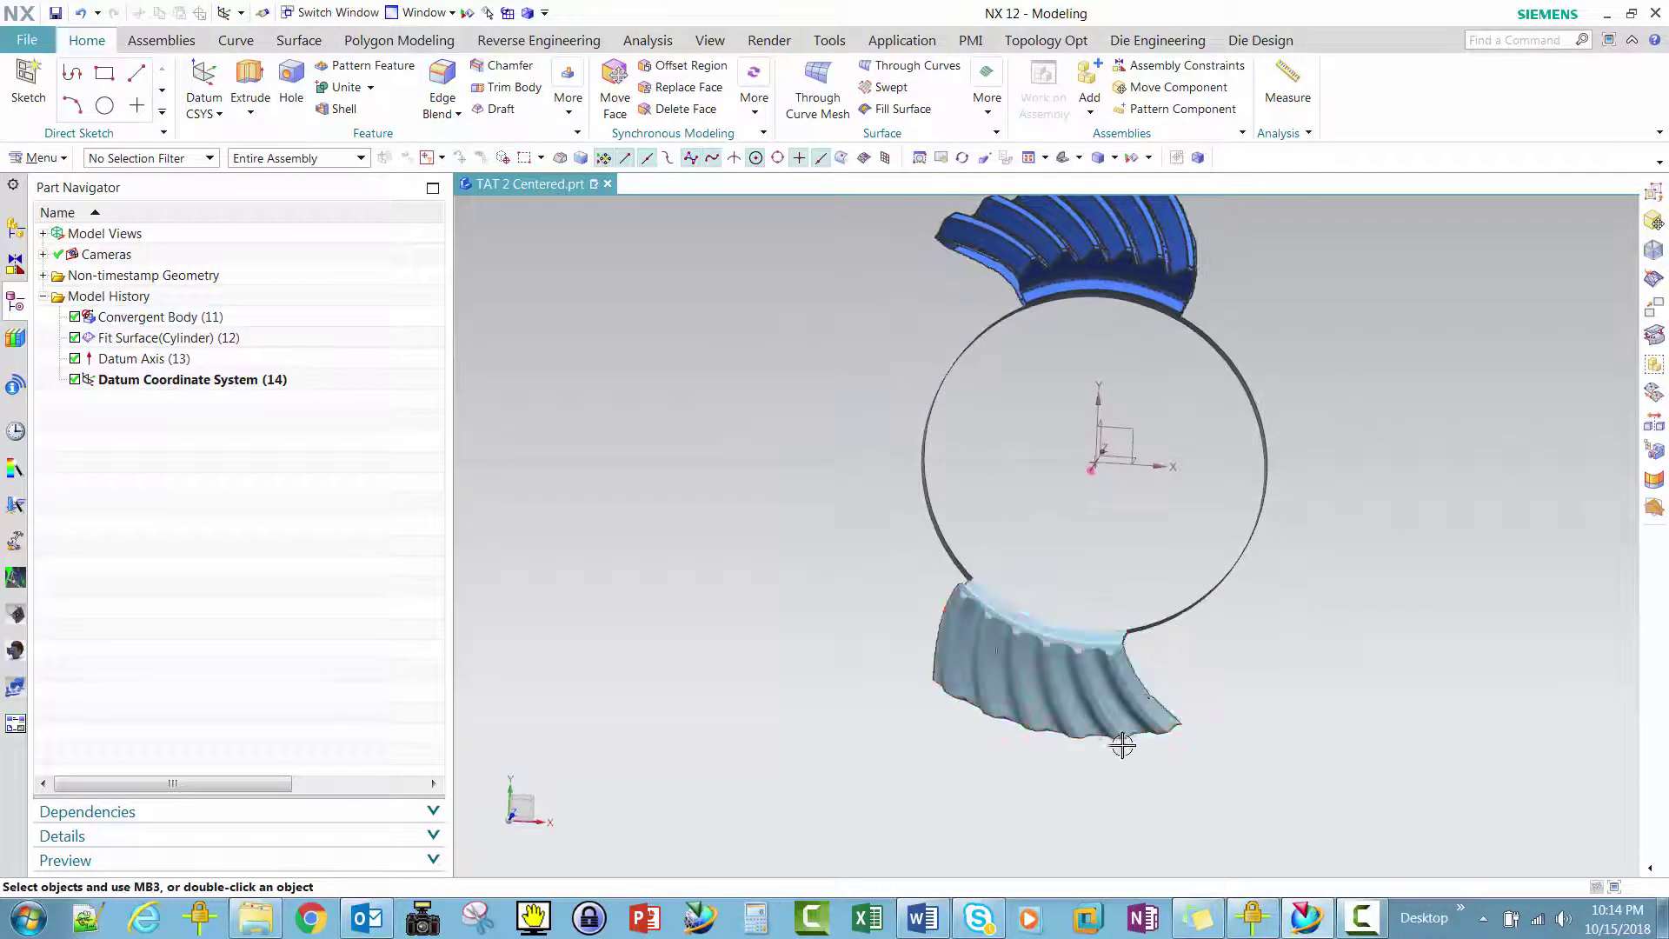
pyautogui.press('F8')
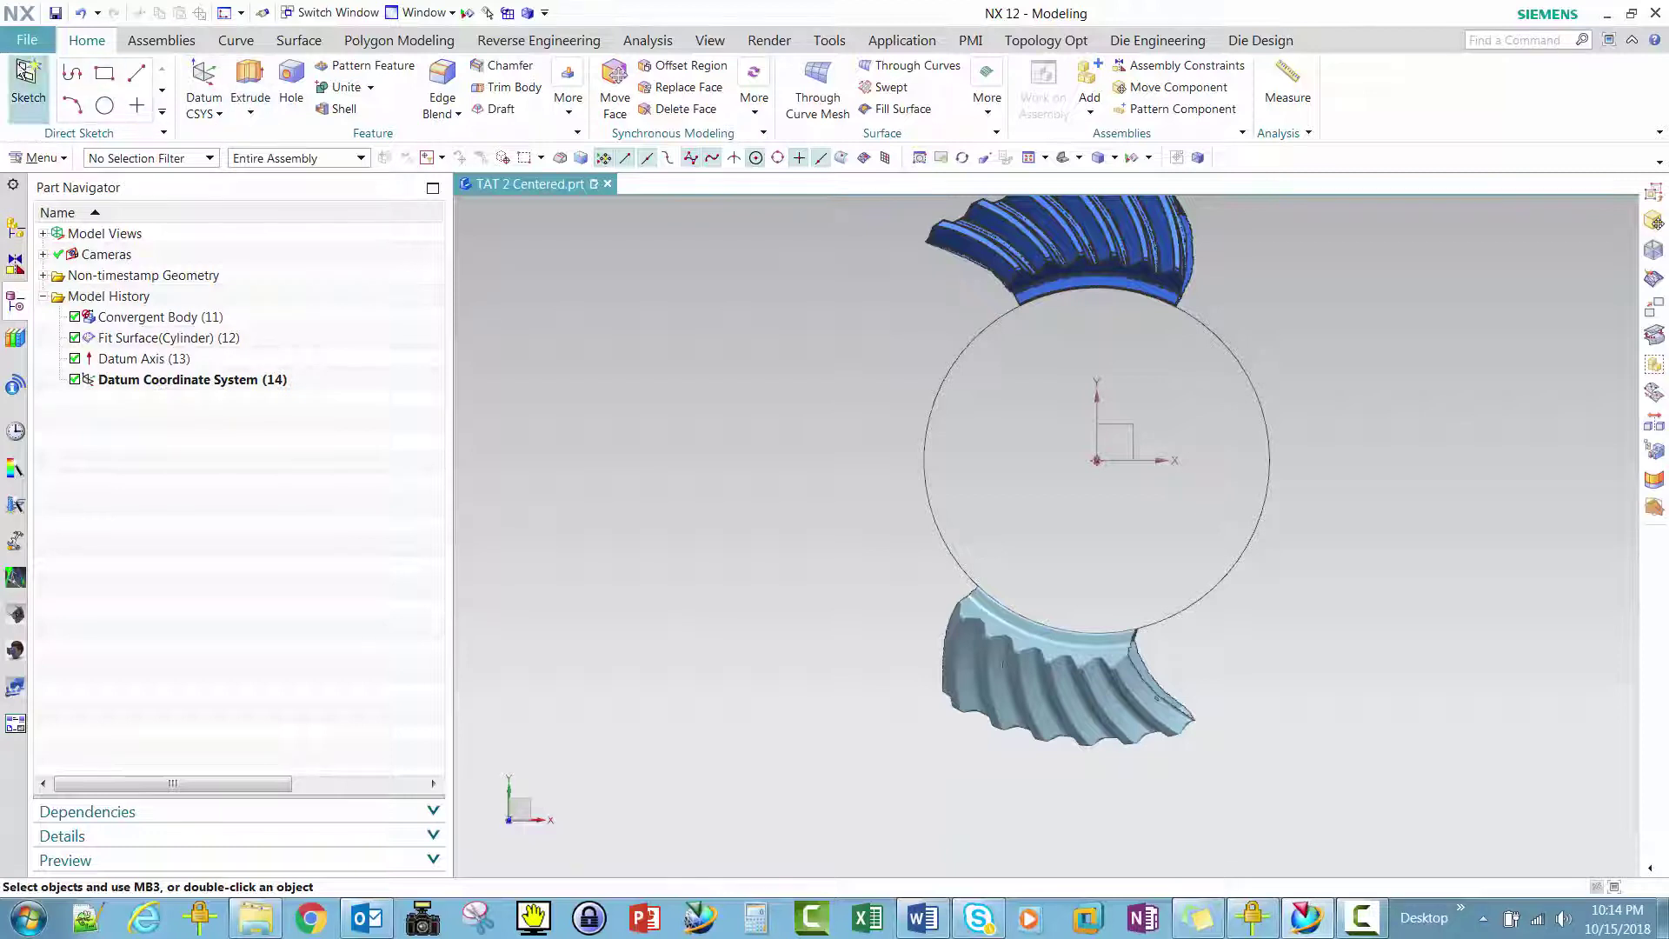
pyautogui.click(27, 75)
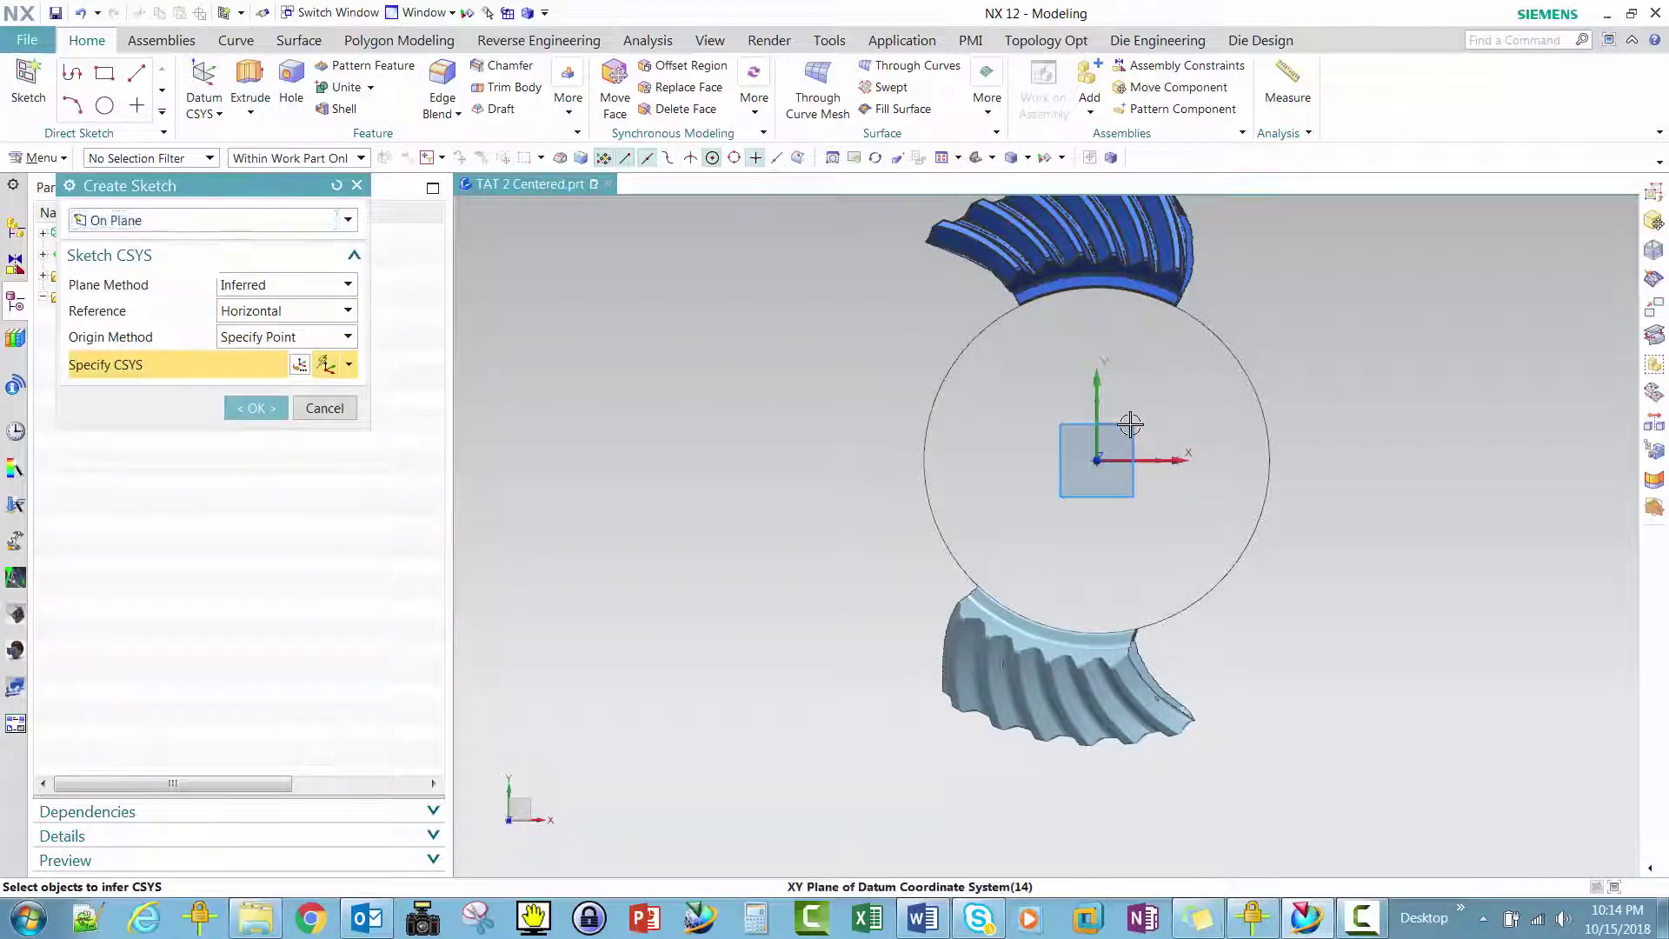
pyautogui.click(1126, 426)
pyautogui.click(252, 409)
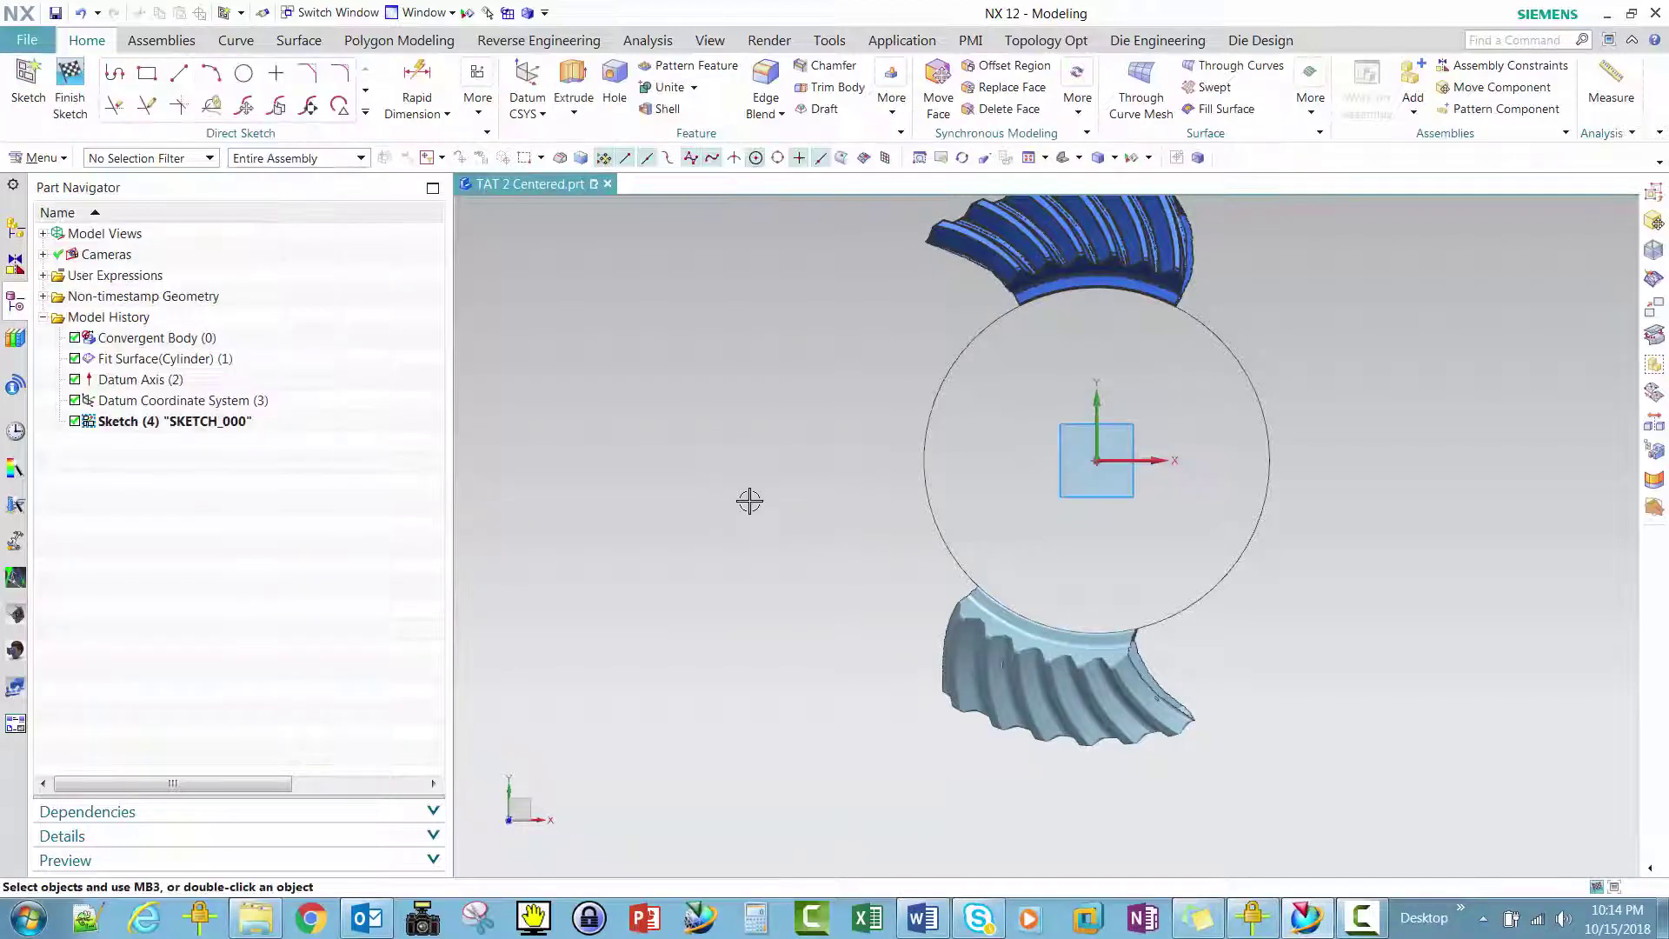
# - Sketch a degree 3 through-points studio spline with four points along a middle tooth of the lower gear segment, extending past both tooth ends
pyautogui.rightClick(857, 485)
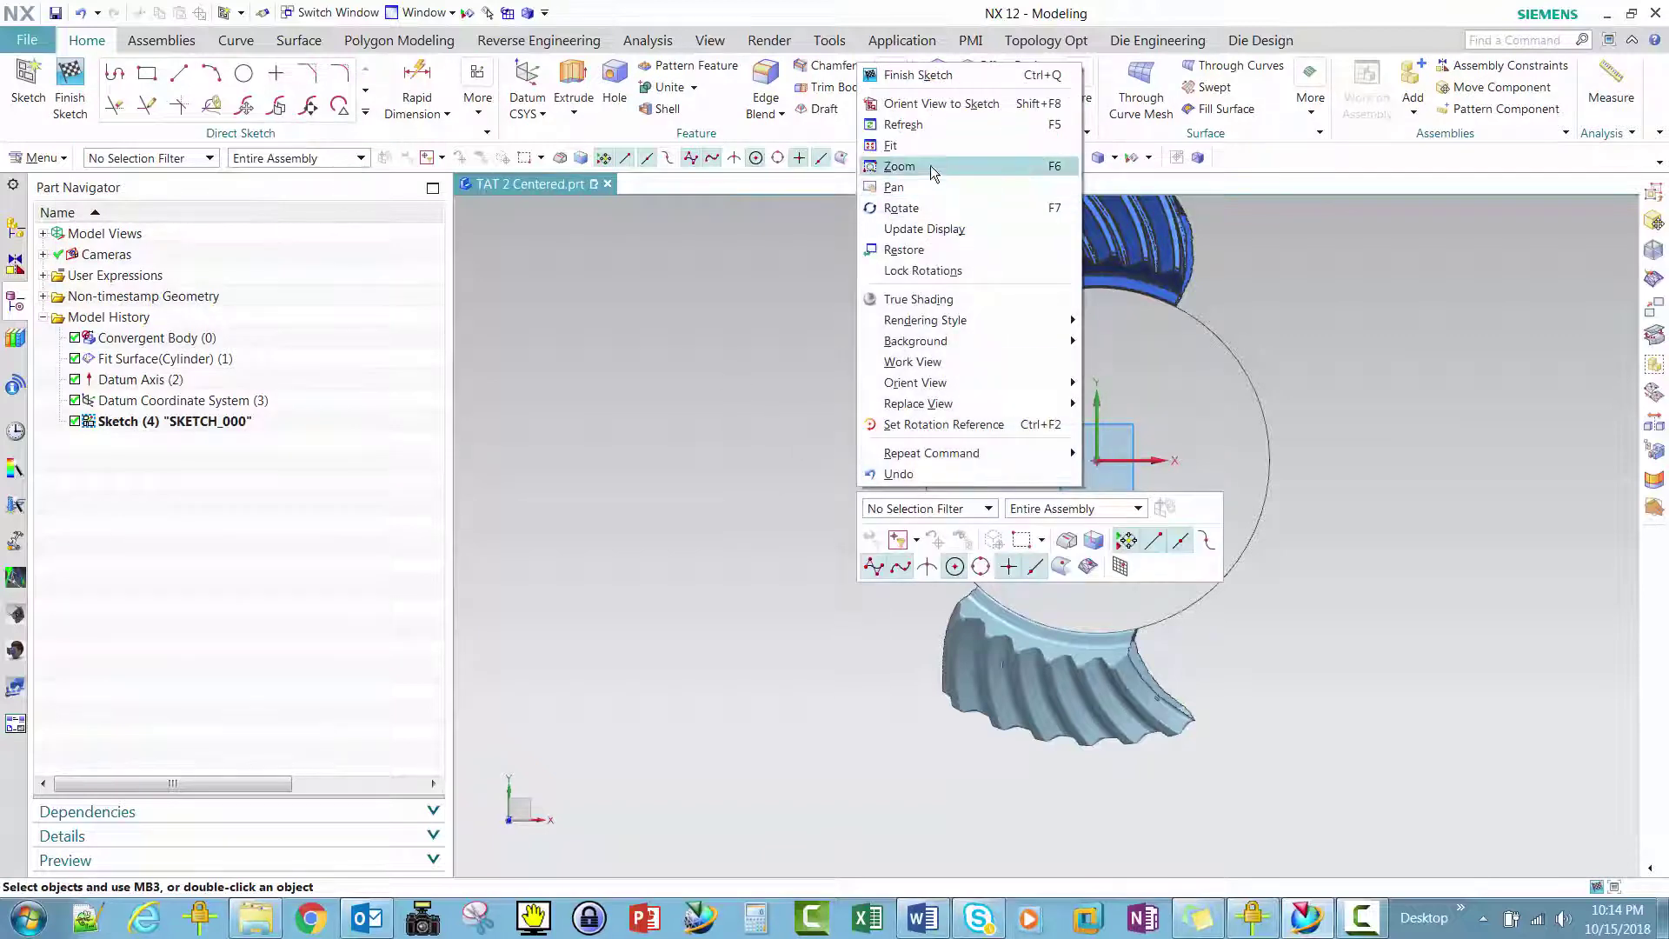
pyautogui.click(935, 177)
pyautogui.moveTo(906, 553); pyautogui.dragTo(1249, 770)
pyautogui.press('Escape')
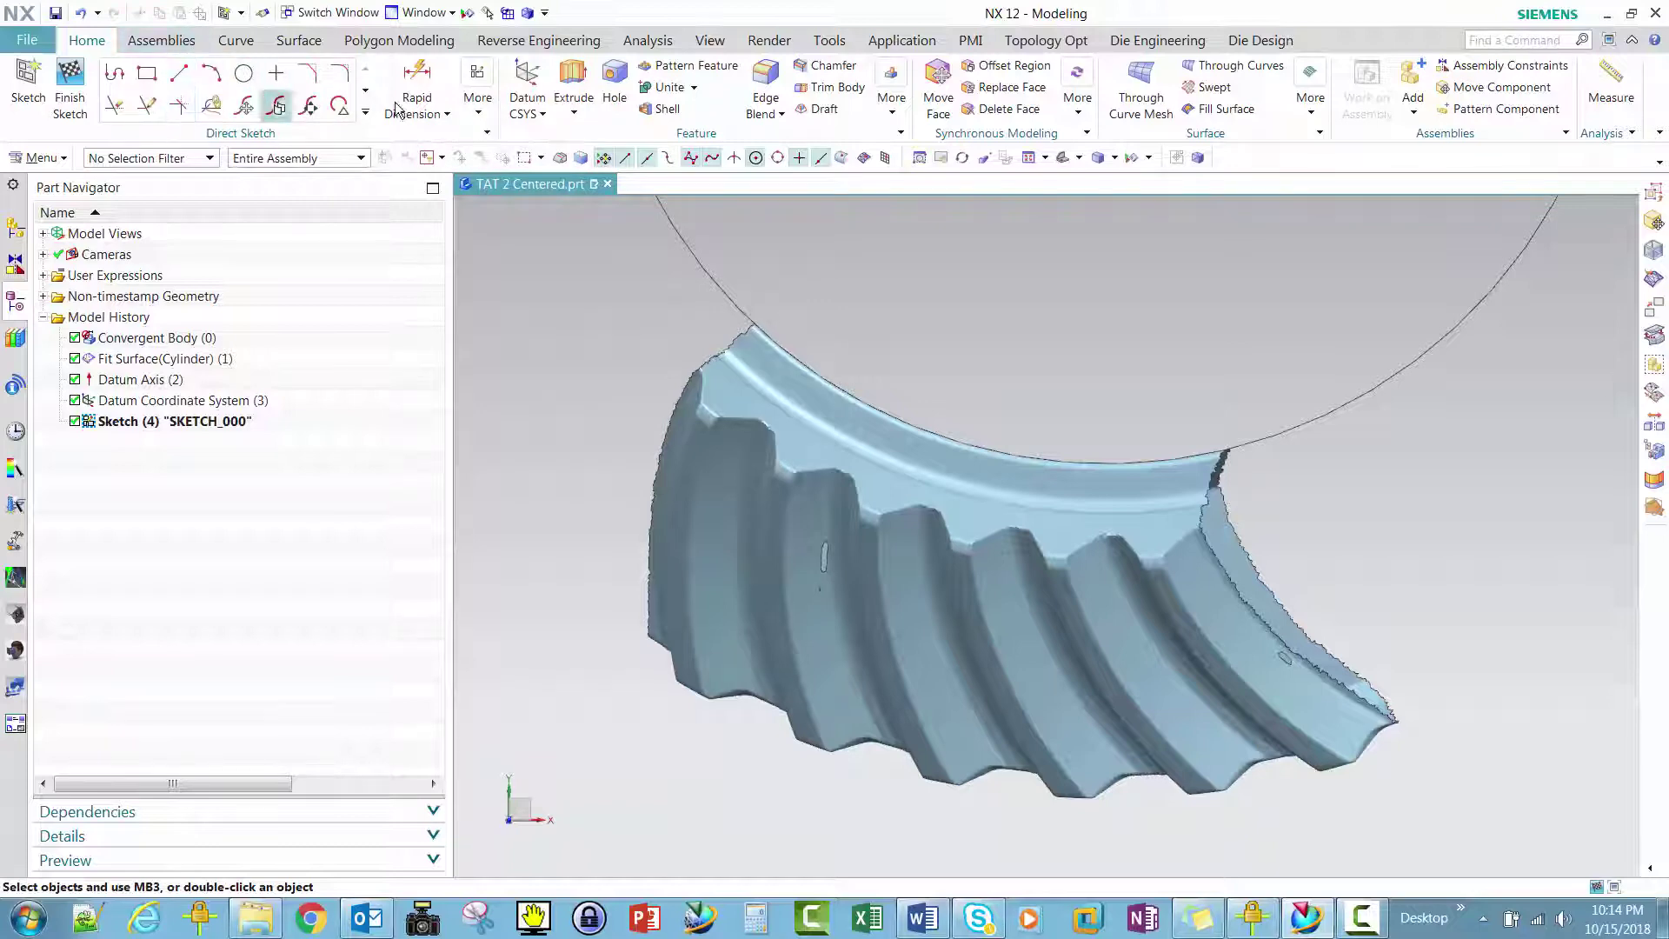
pyautogui.click(365, 94)
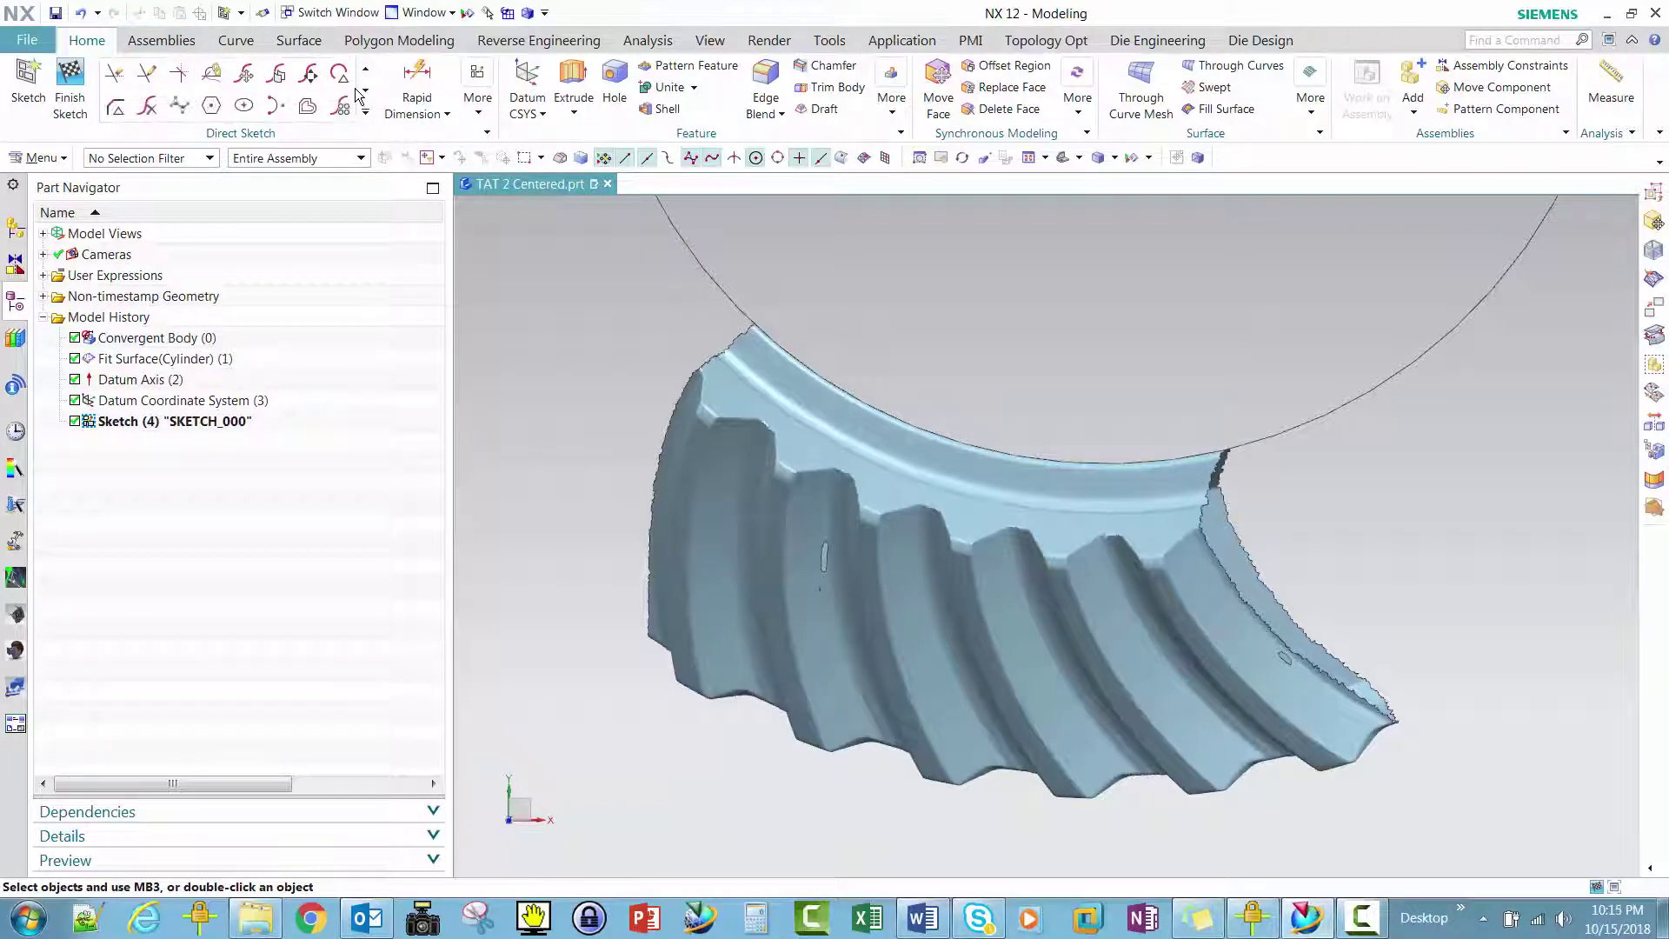
pyautogui.click(365, 91)
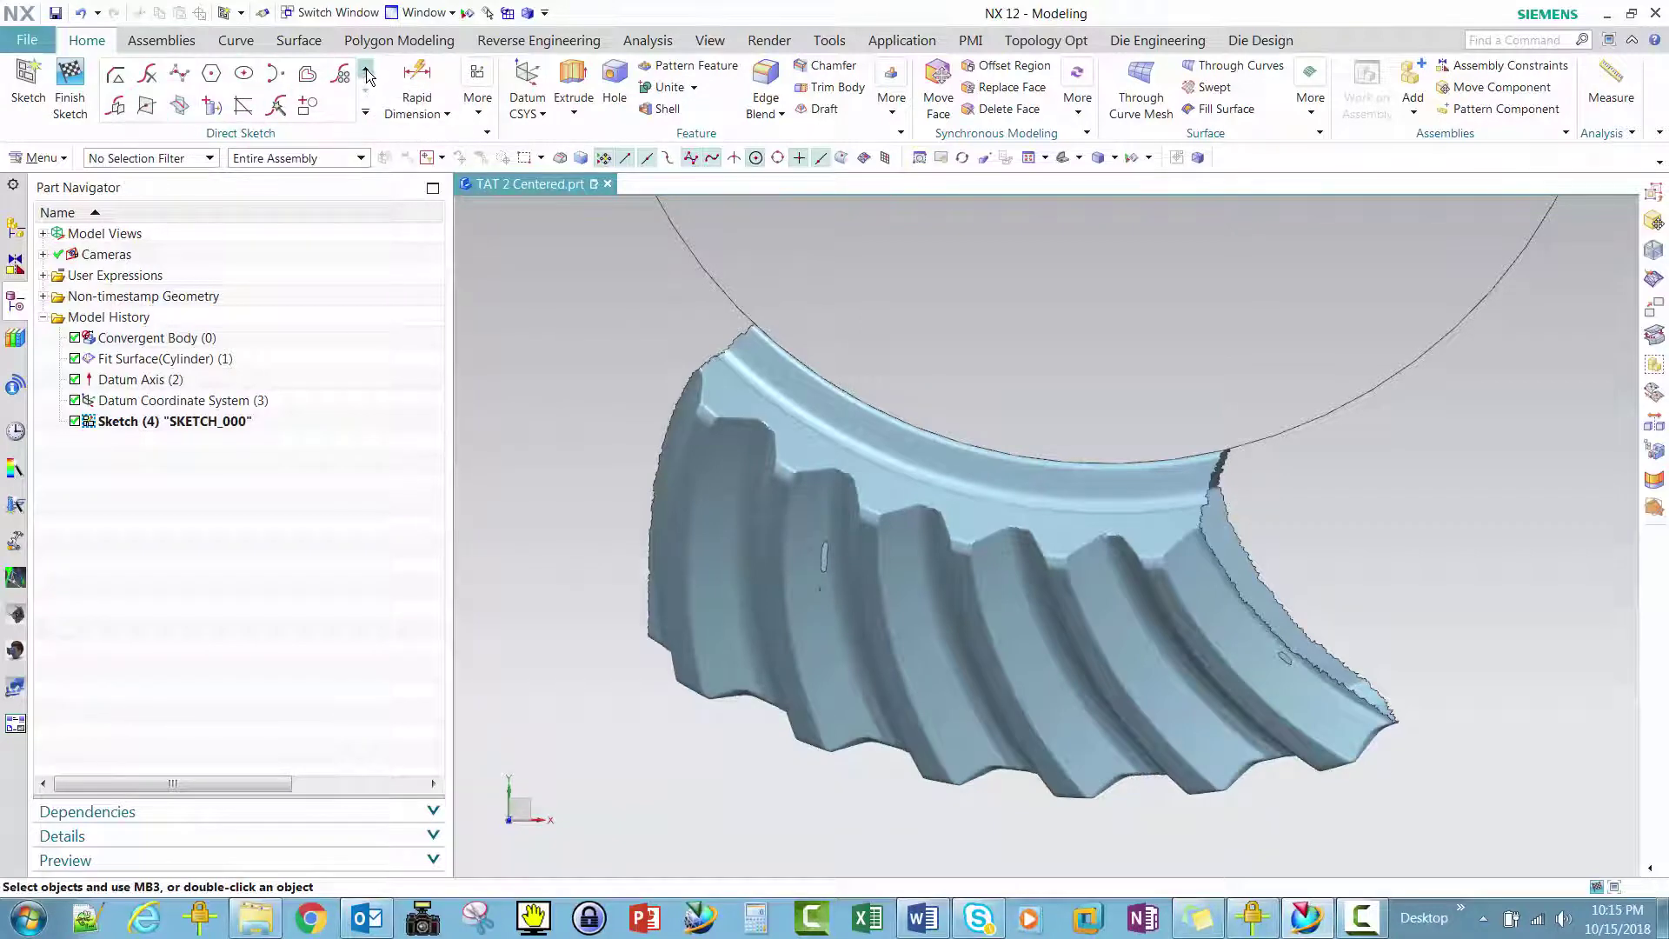
pyautogui.click(179, 74)
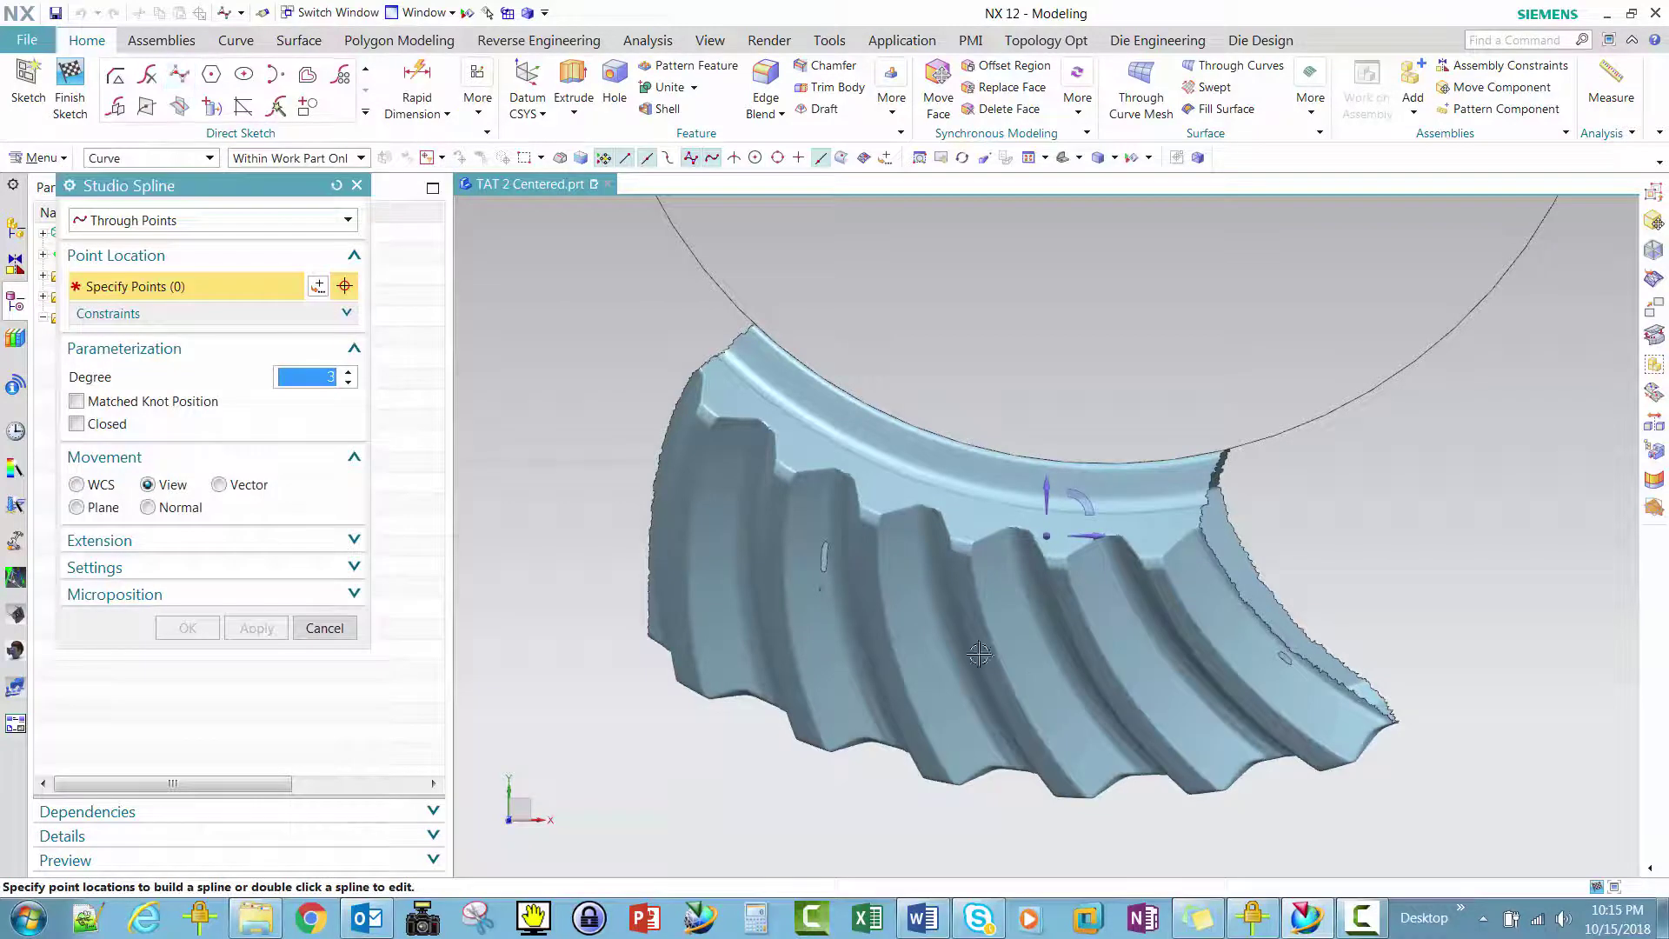
pyautogui.click(947, 305)
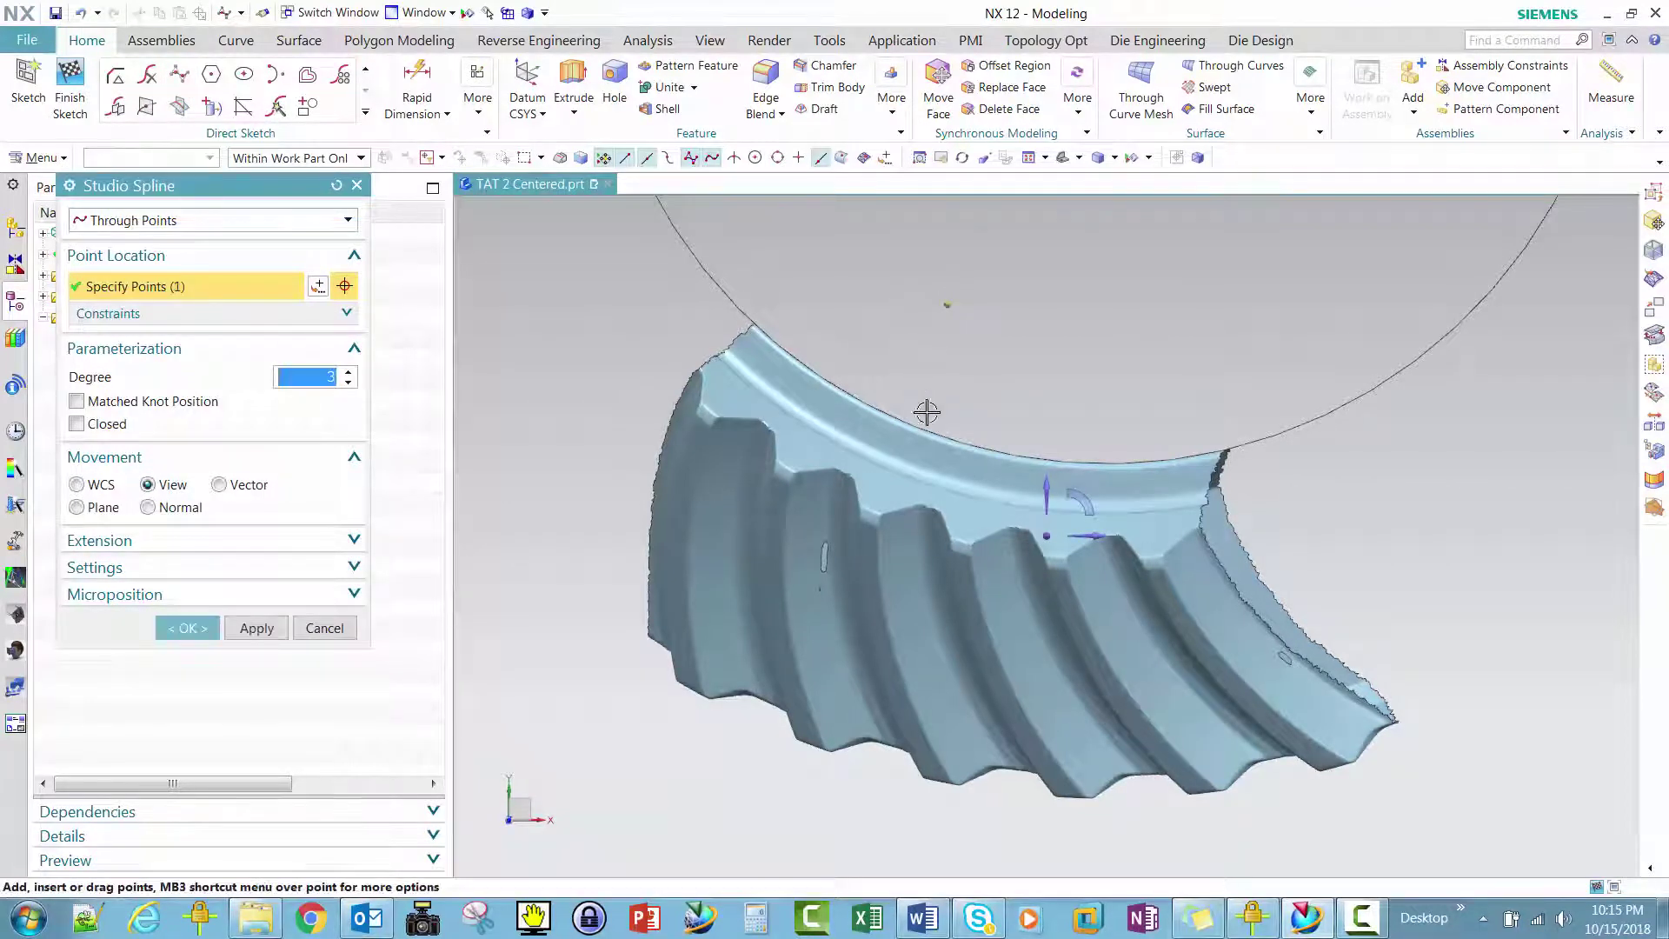
pyautogui.click(927, 548)
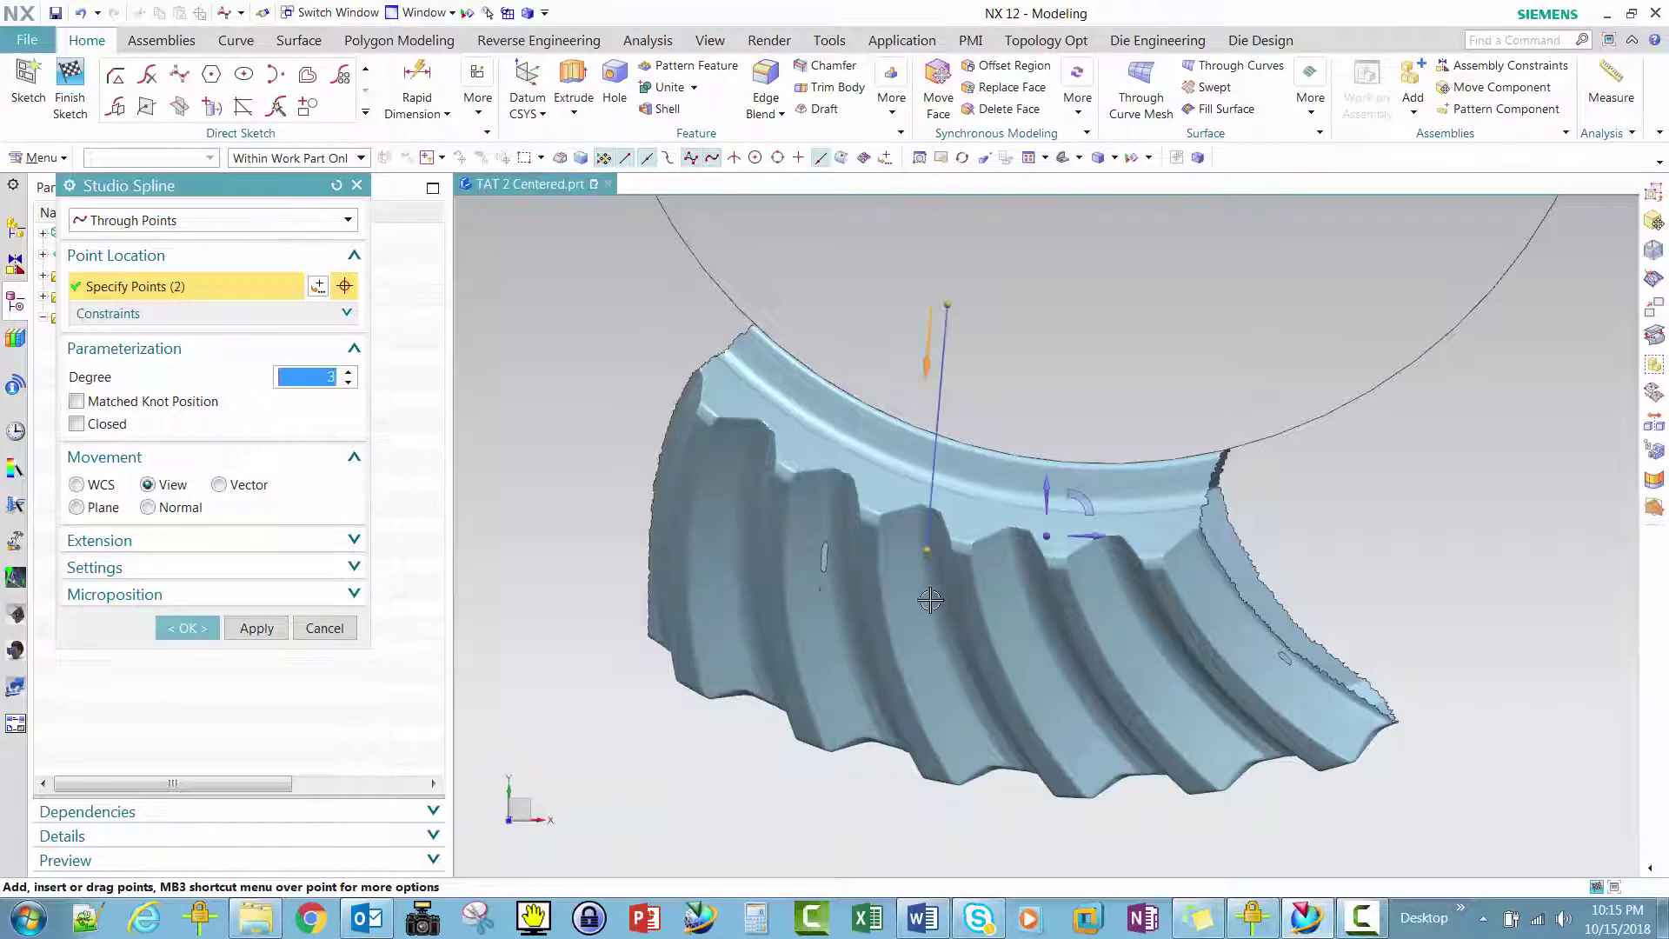
pyautogui.click(956, 657)
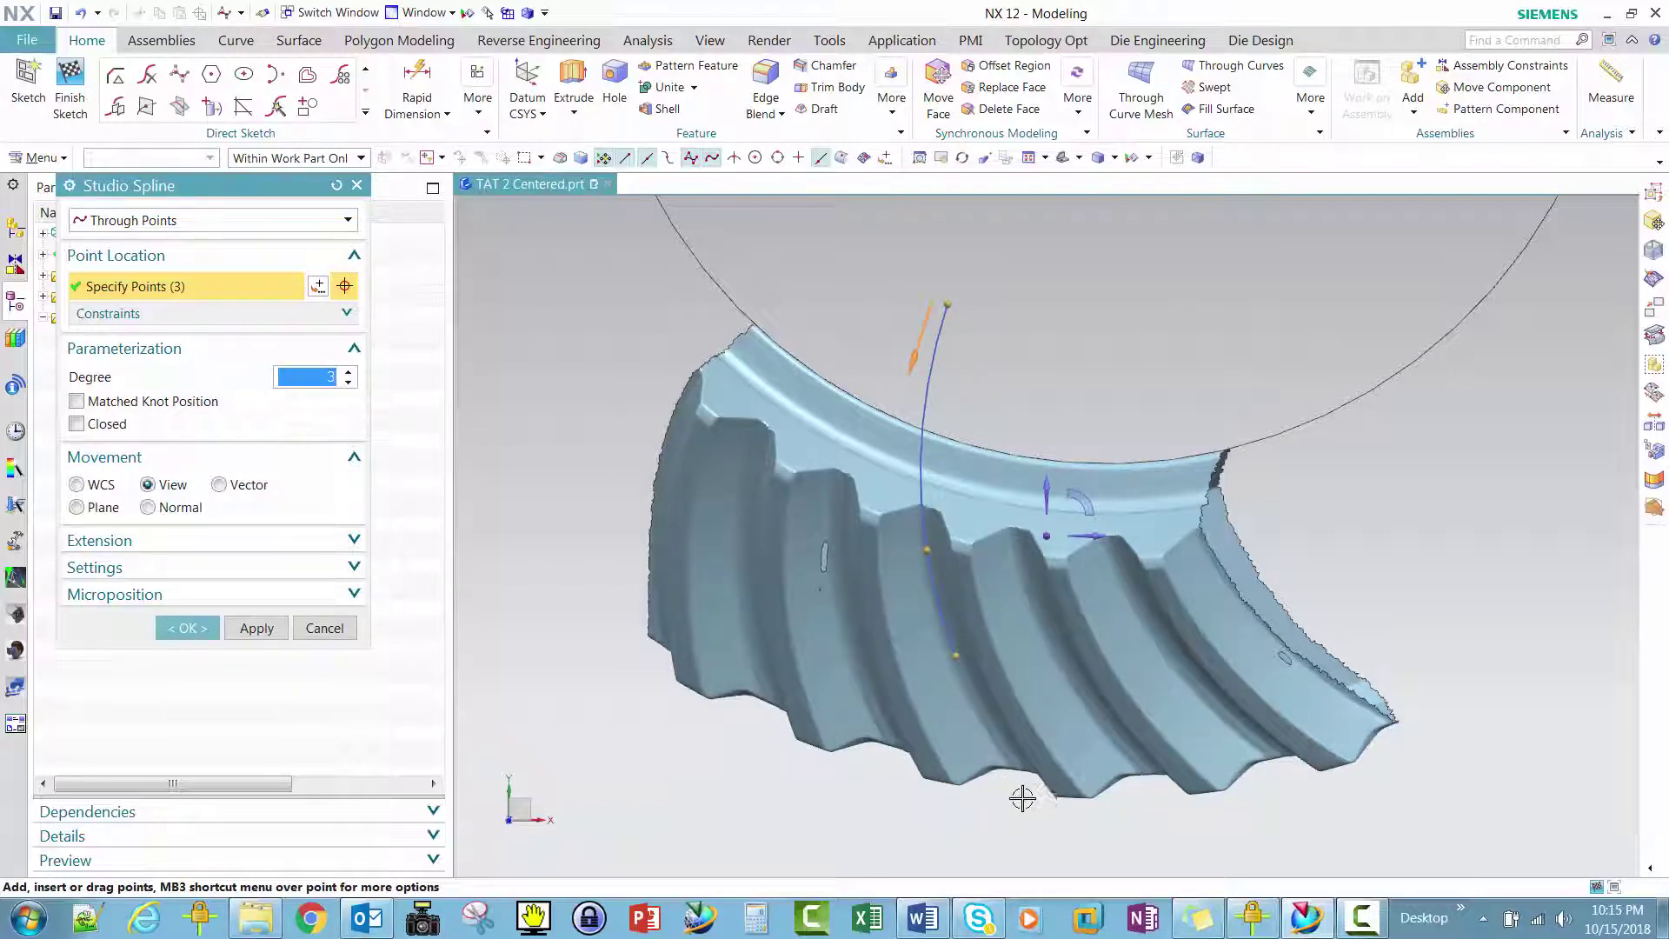
pyautogui.click(1070, 848)
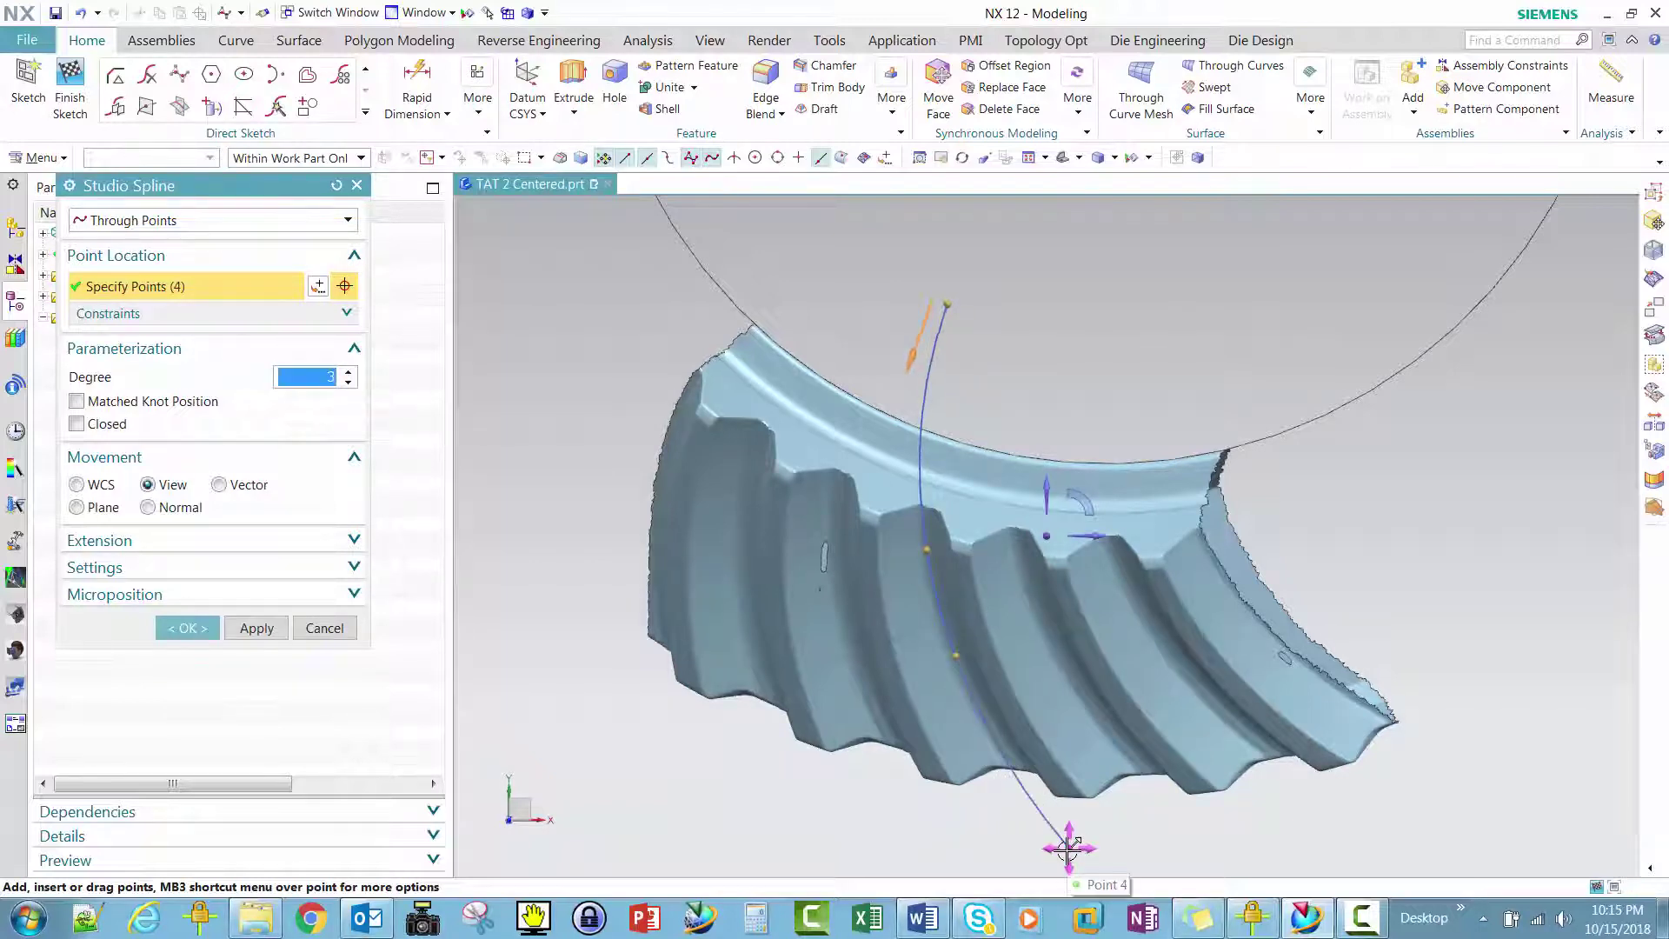
# - Adjust the spline's two middle points and lower end point to follow the tooth more closely, and create the spline
pyautogui.moveTo(961, 653); pyautogui.dragTo(958, 650)
pyautogui.moveTo(932, 550); pyautogui.dragTo(933, 547)
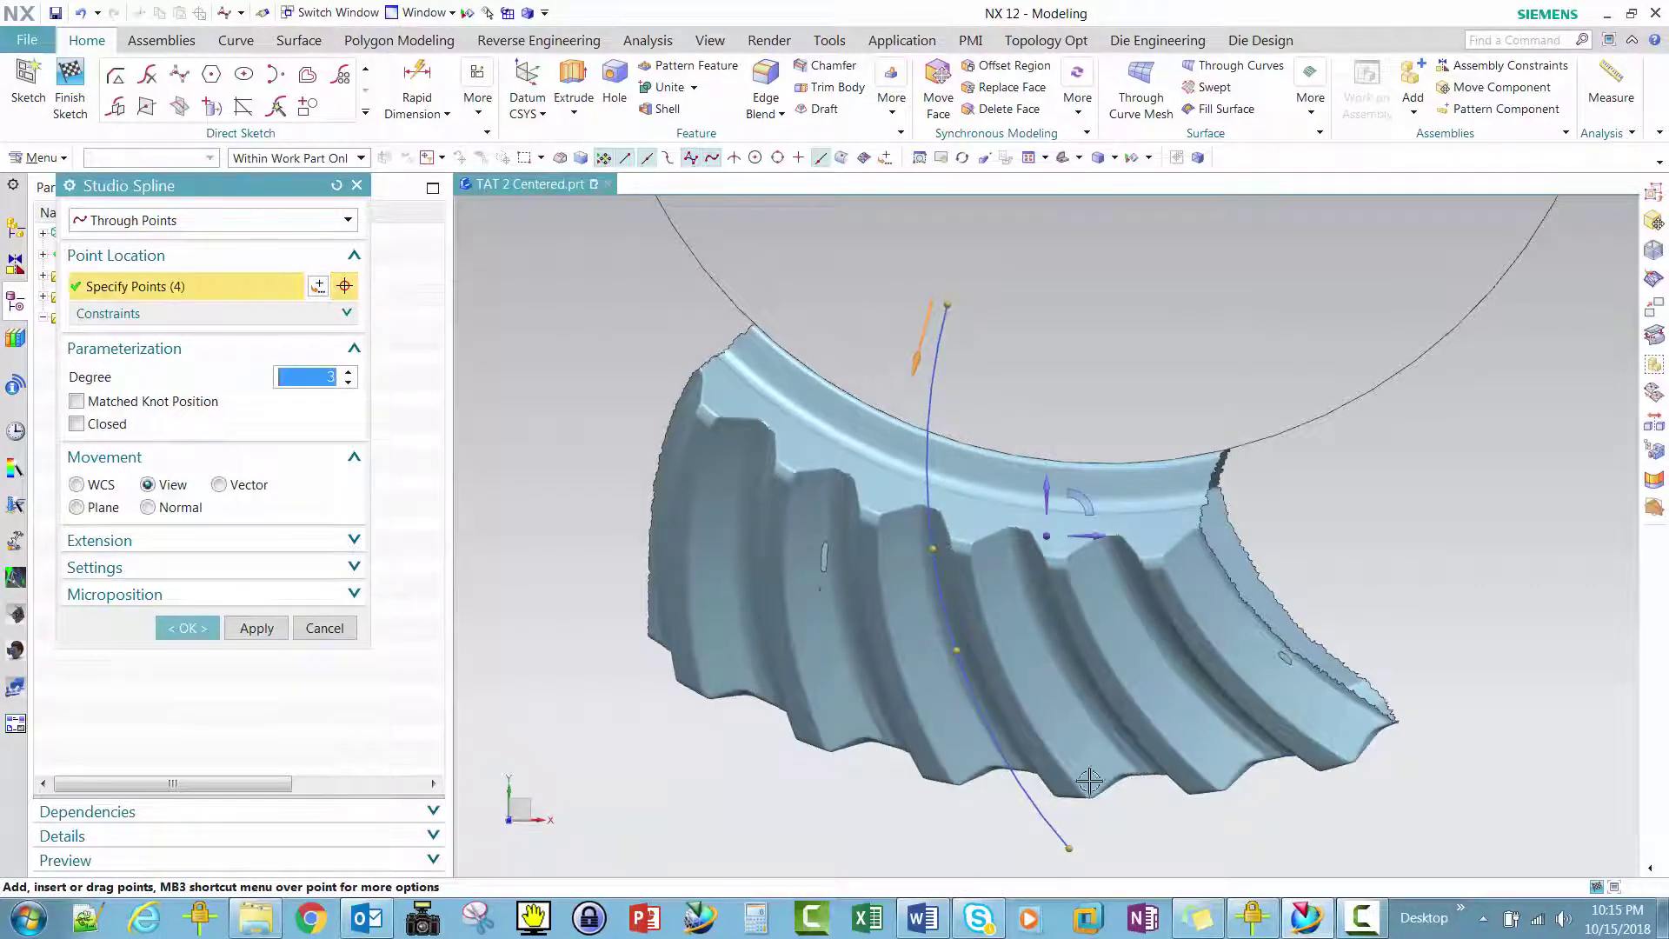
pyautogui.moveTo(1067, 842); pyautogui.dragTo(1085, 847)
pyautogui.moveTo(946, 645); pyautogui.dragTo(967, 665)
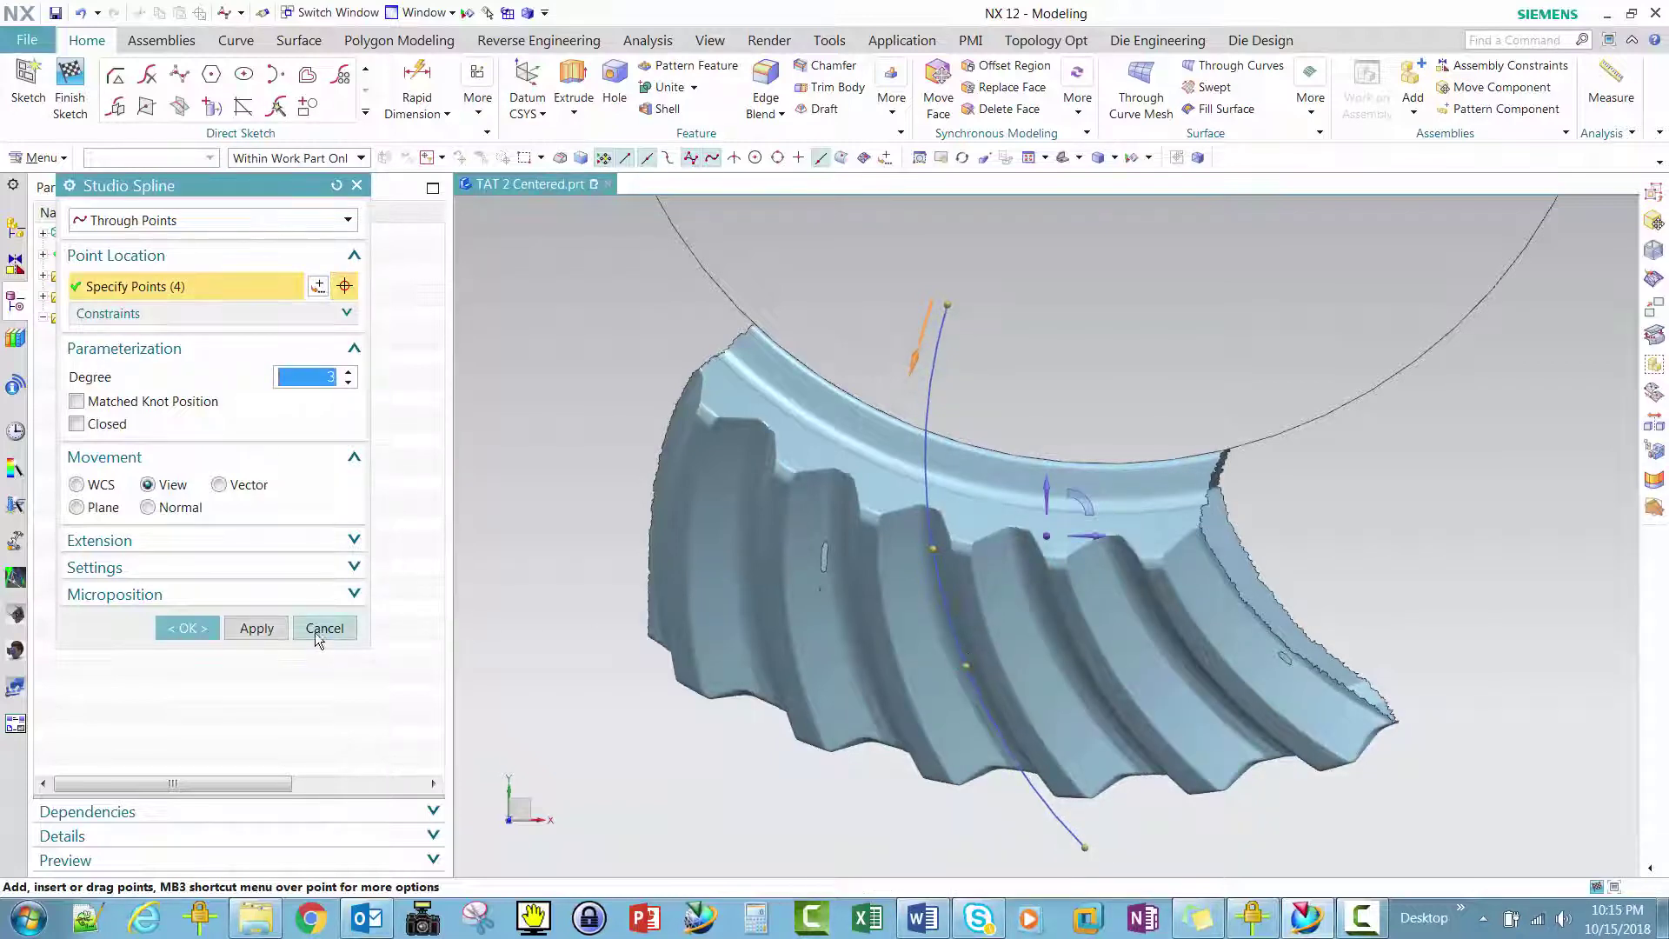
pyautogui.click(255, 629)
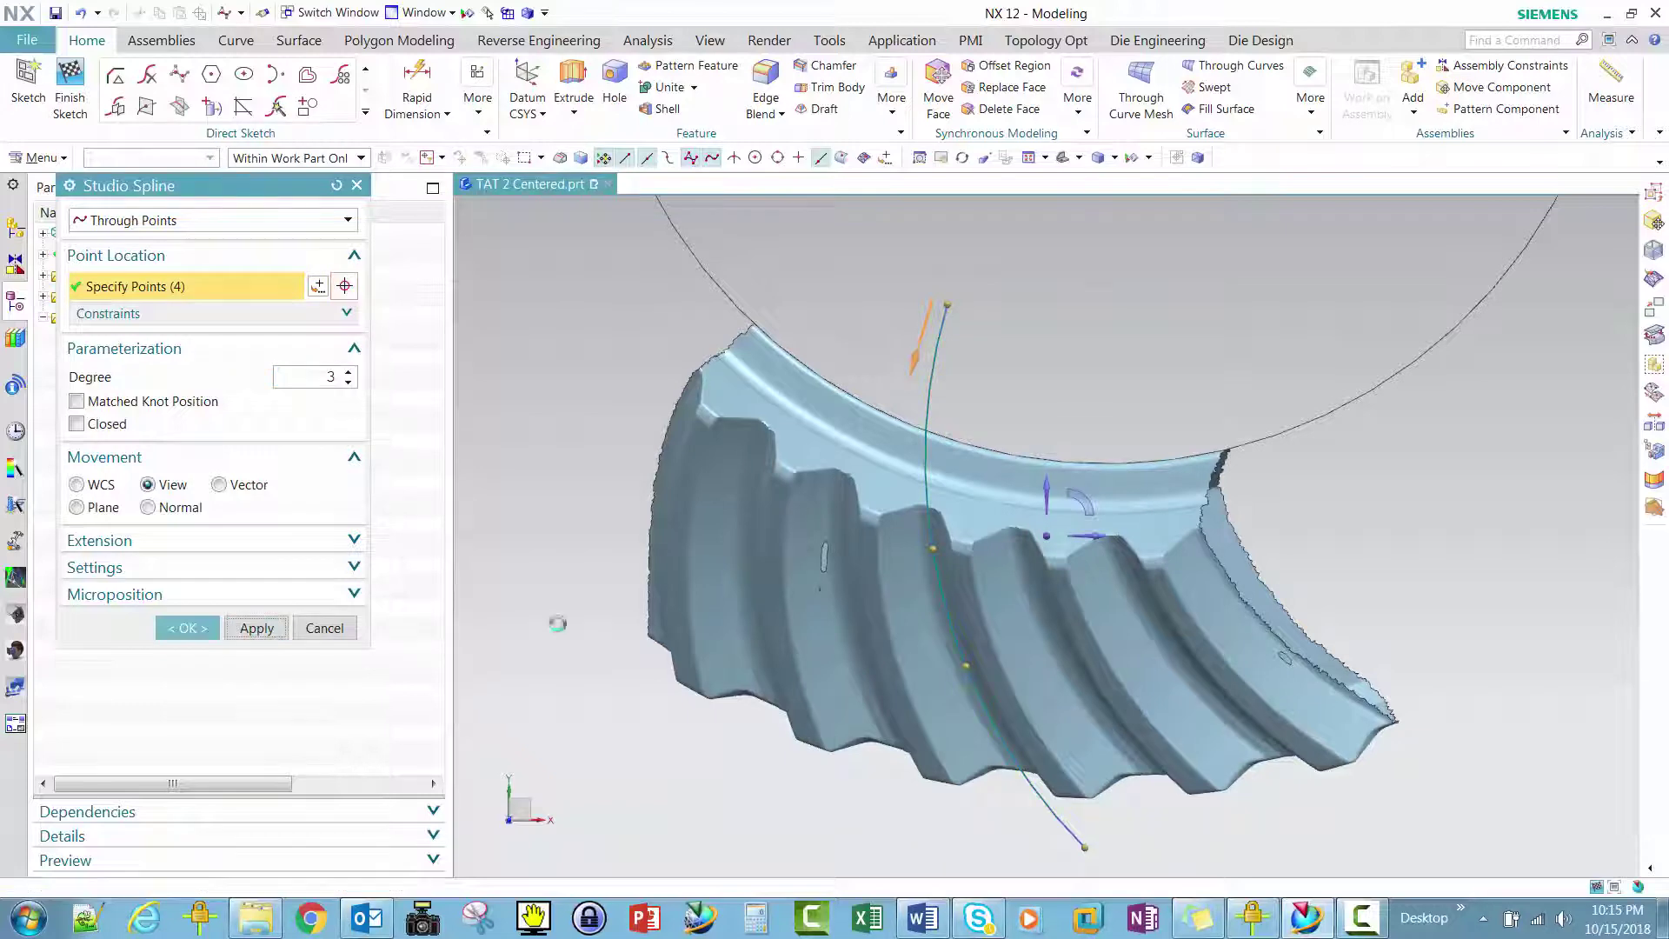
# - Sketch a second degree 3 studio spline through six points along the adjacent tooth toward the segment's pointed end, extending past both tooth ends
pyautogui.click(1065, 310)
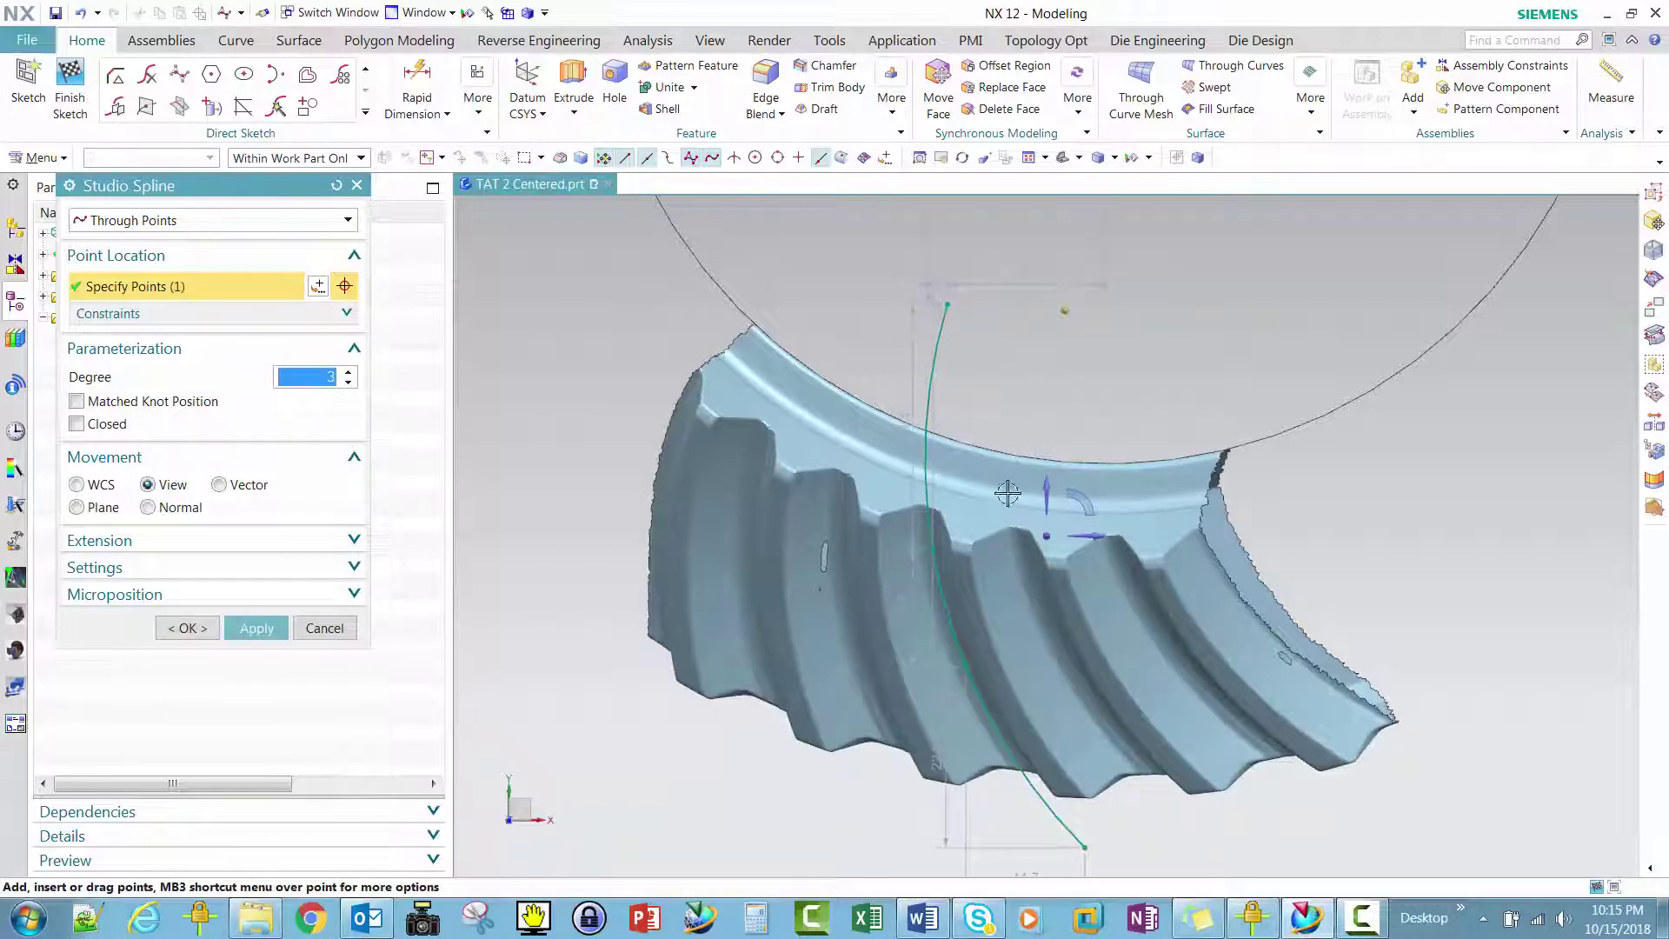
pyautogui.click(1023, 547)
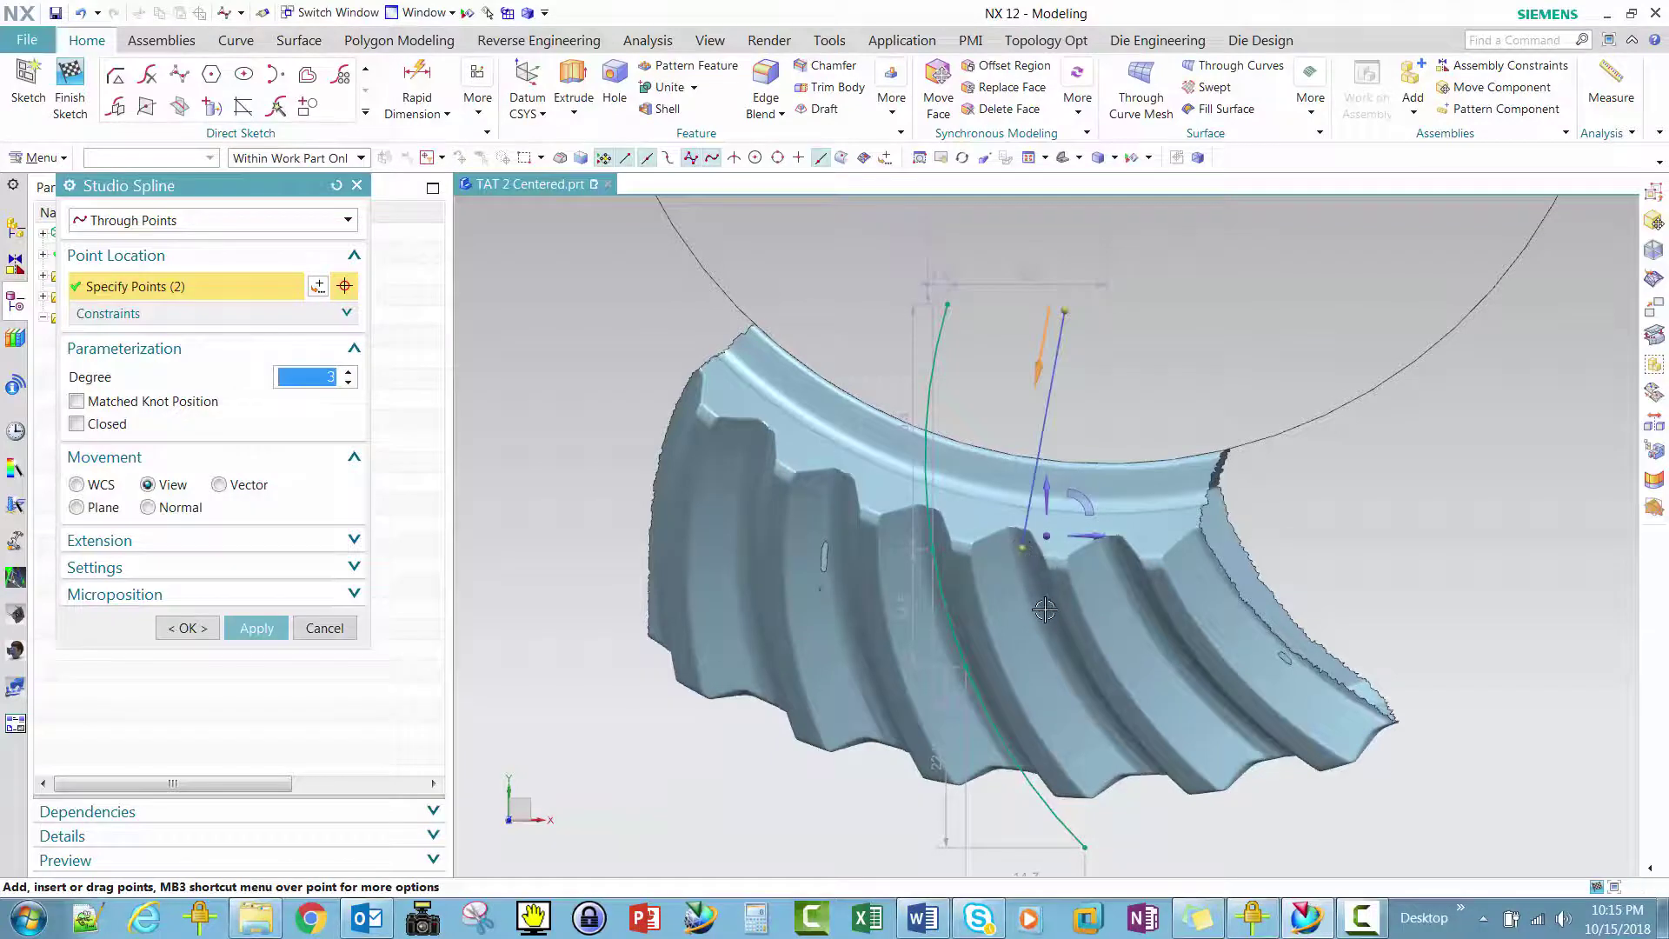
pyautogui.click(1046, 623)
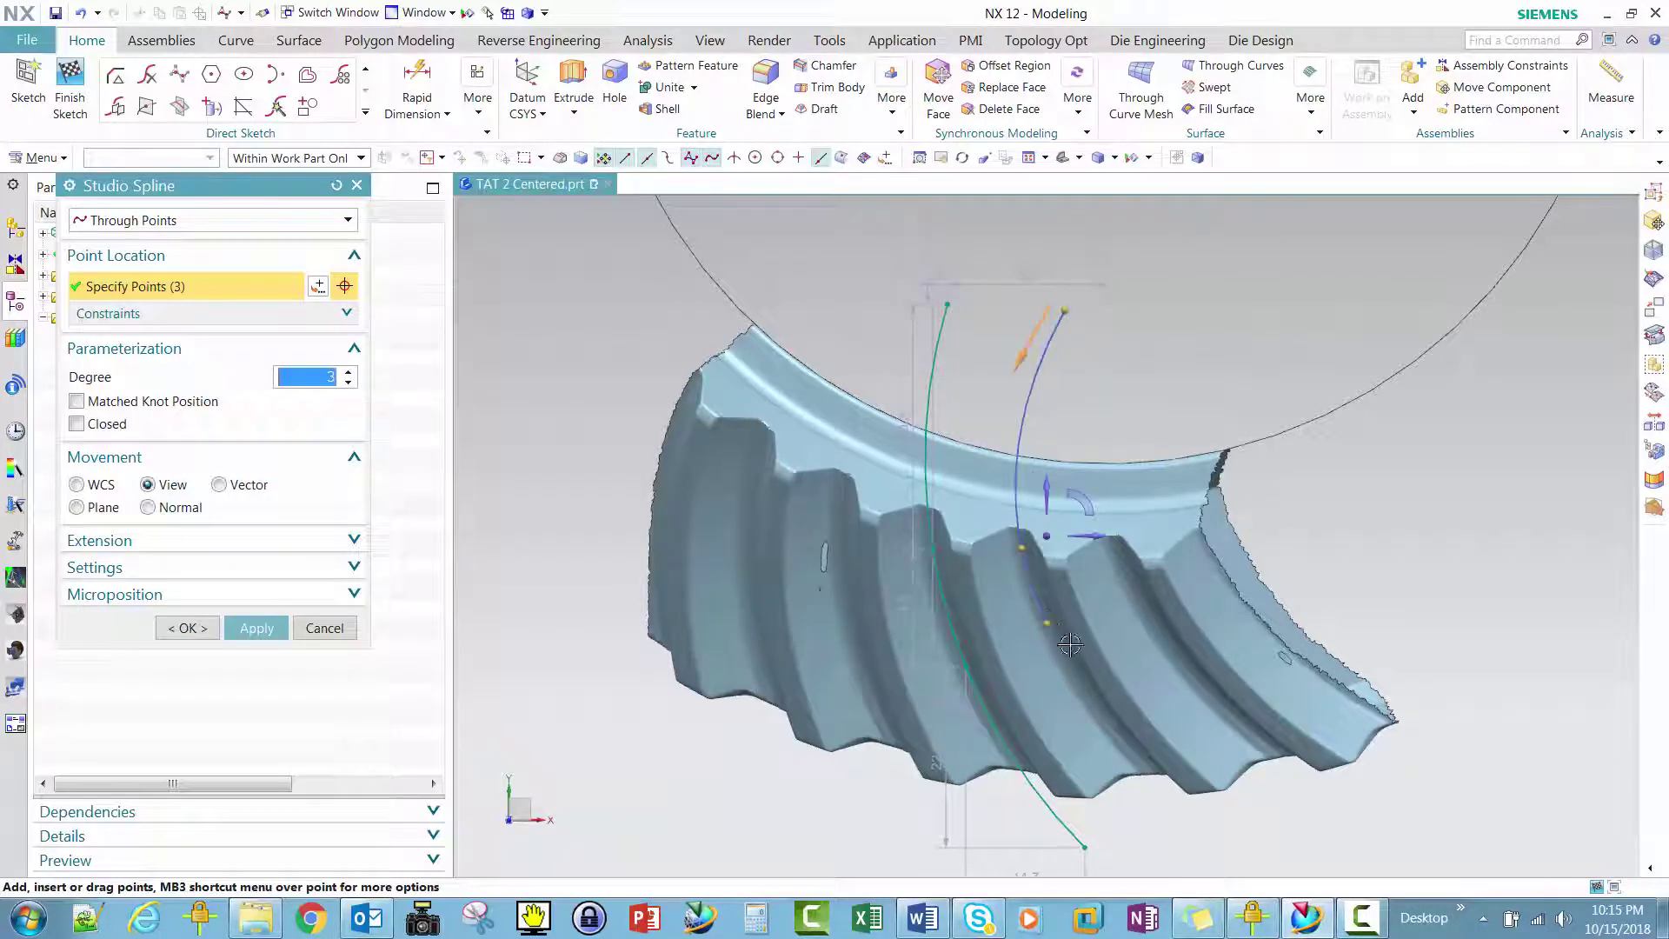
pyautogui.click(1086, 693)
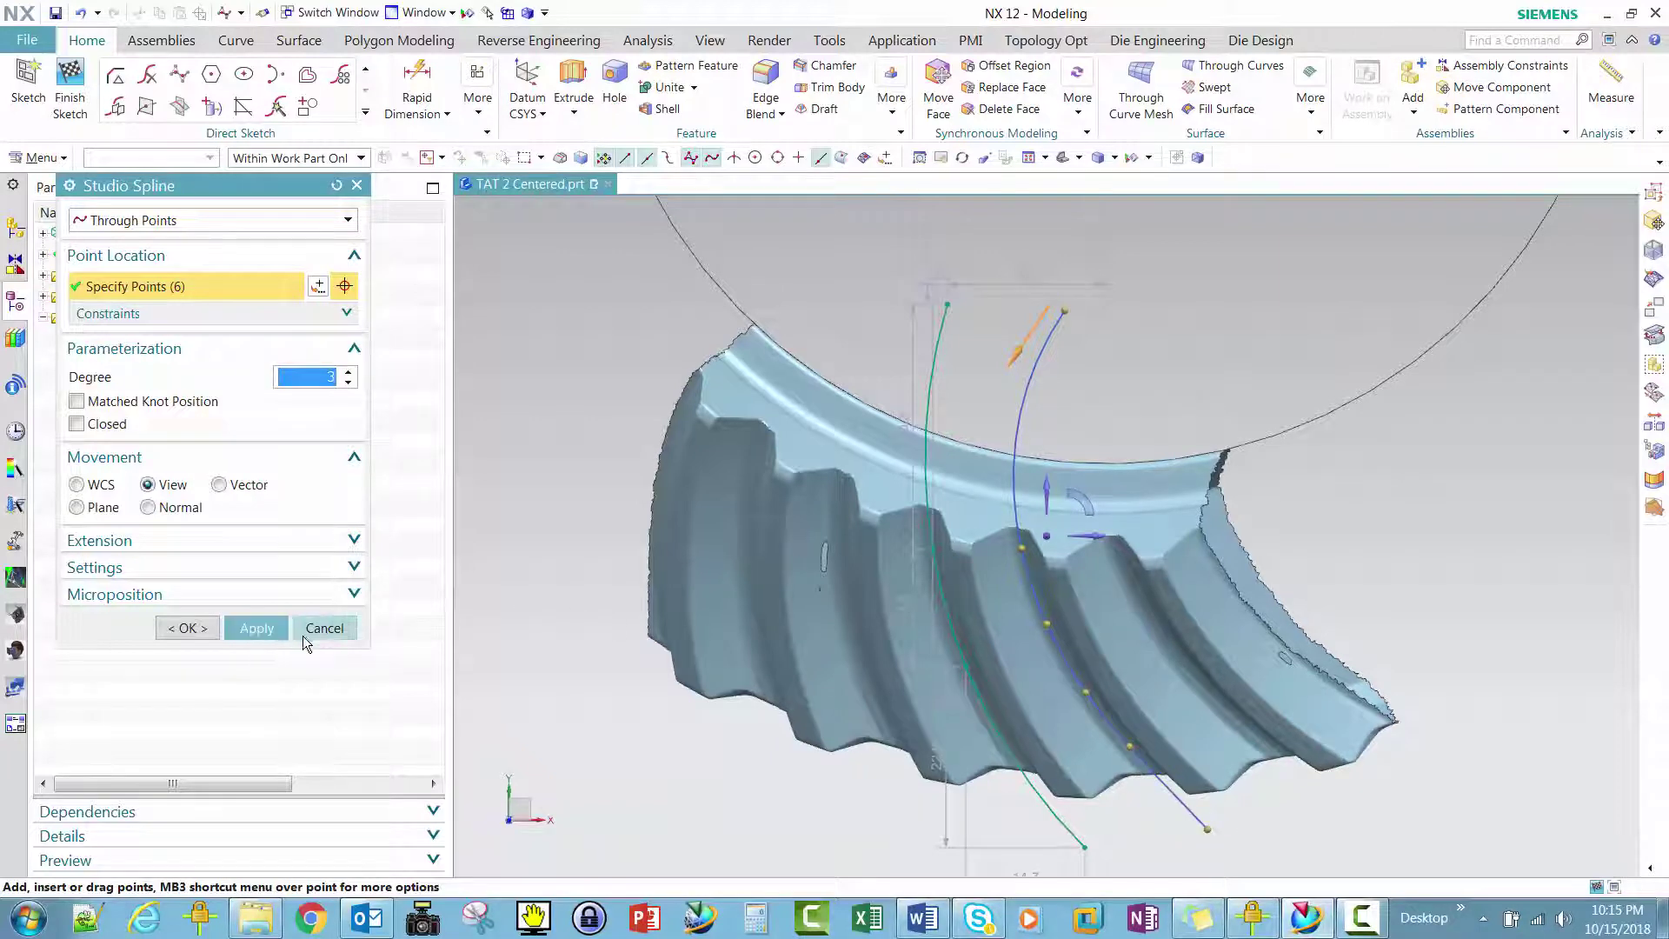
pyautogui.click(185, 630)
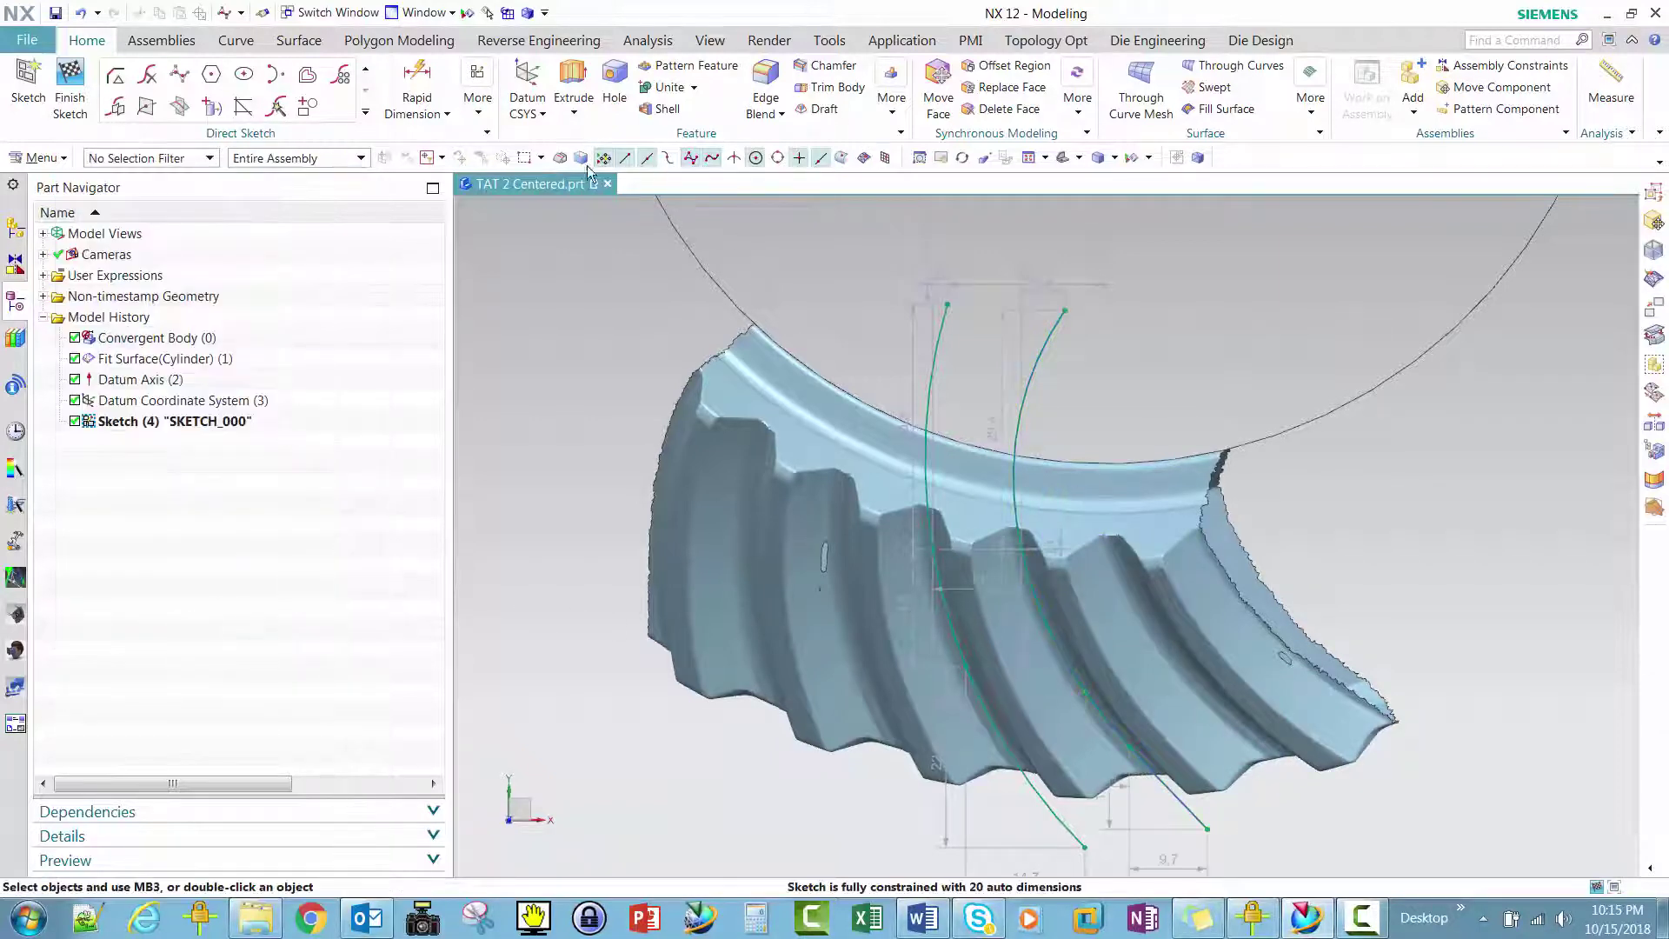
# - Close the sketch profile with two straight lines joining the matching ends of the two splines, and finish the sketch
pyautogui.click(365, 69)
pyautogui.click(179, 73)
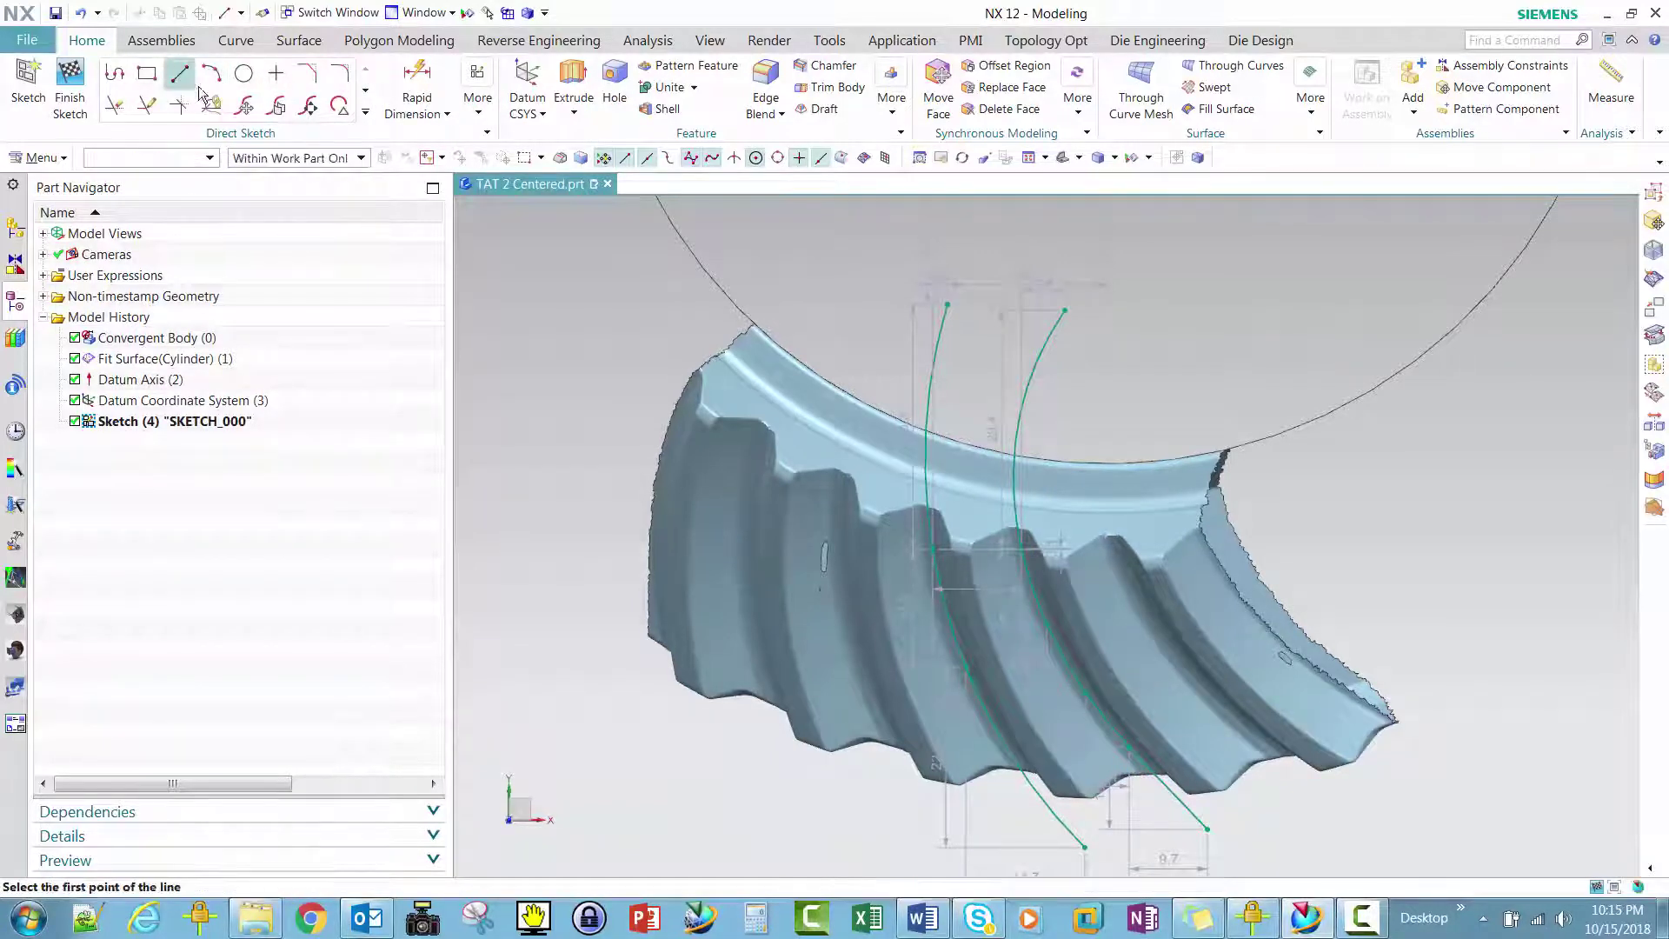
pyautogui.click(950, 303)
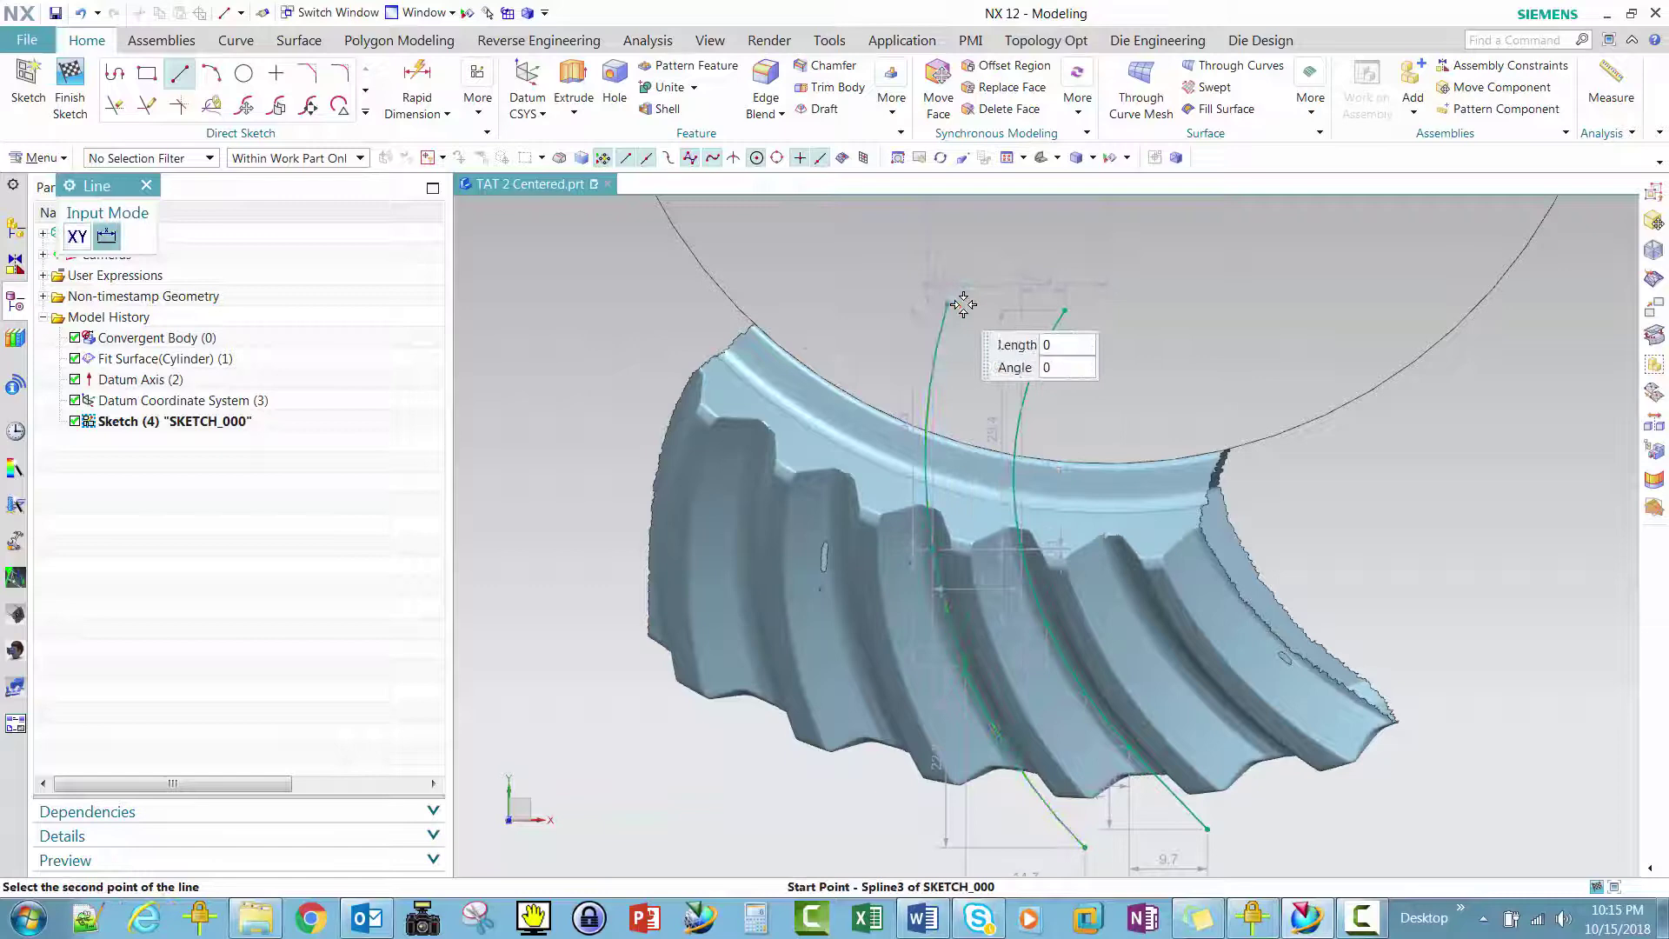
pyautogui.click(1066, 310)
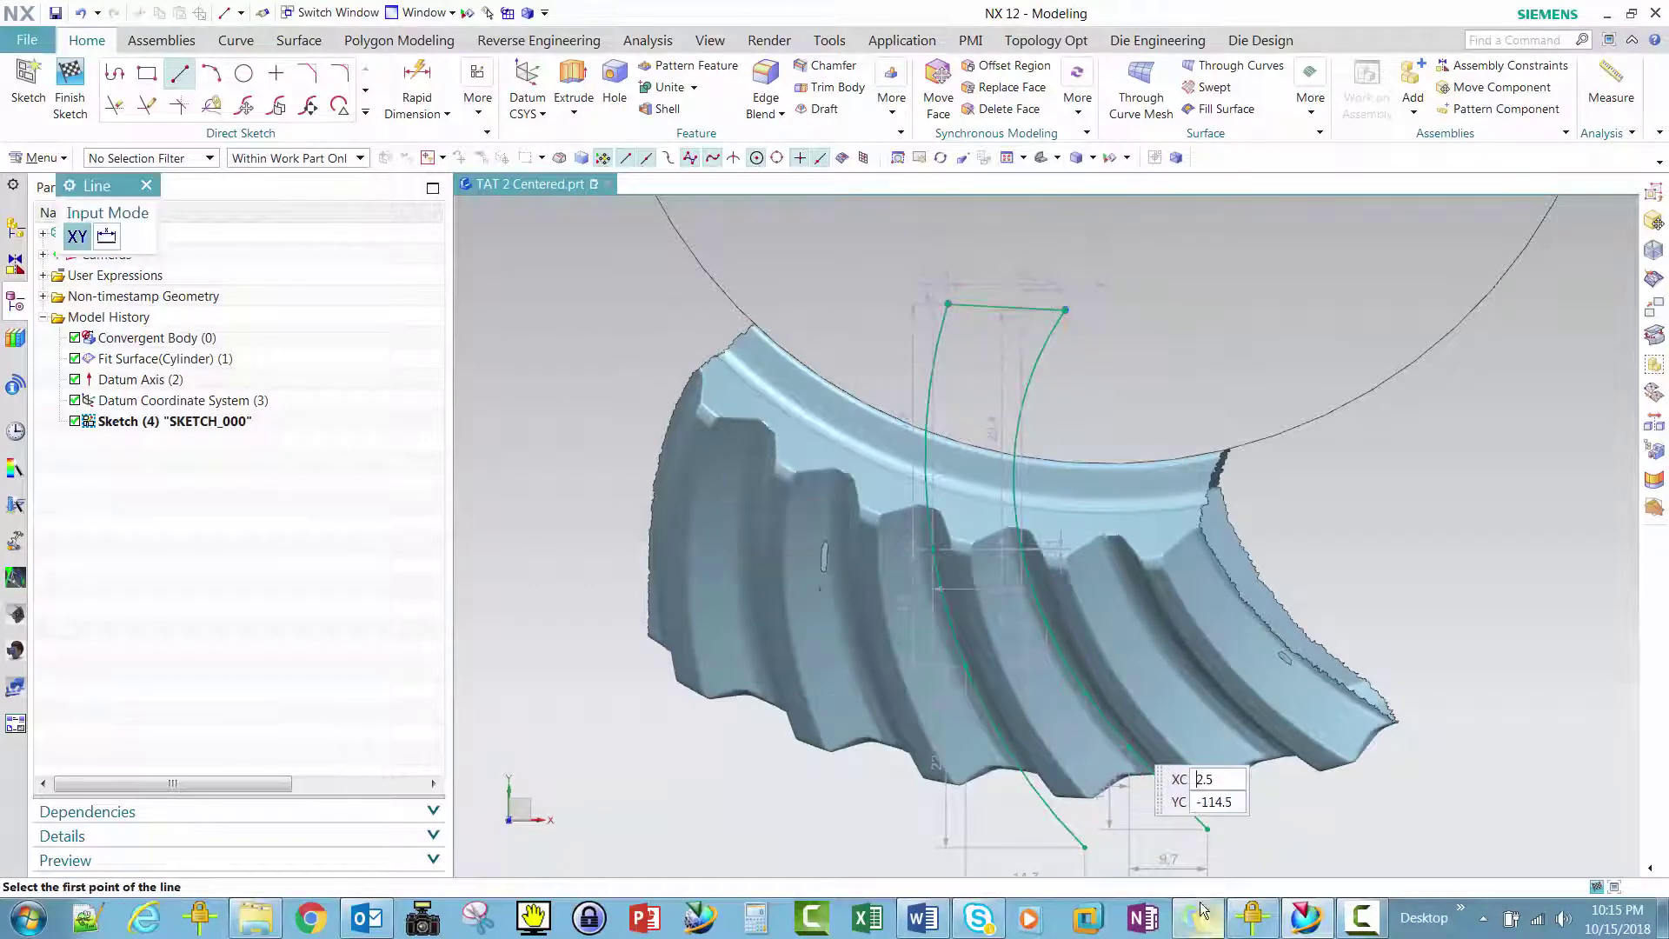
pyautogui.click(1087, 847)
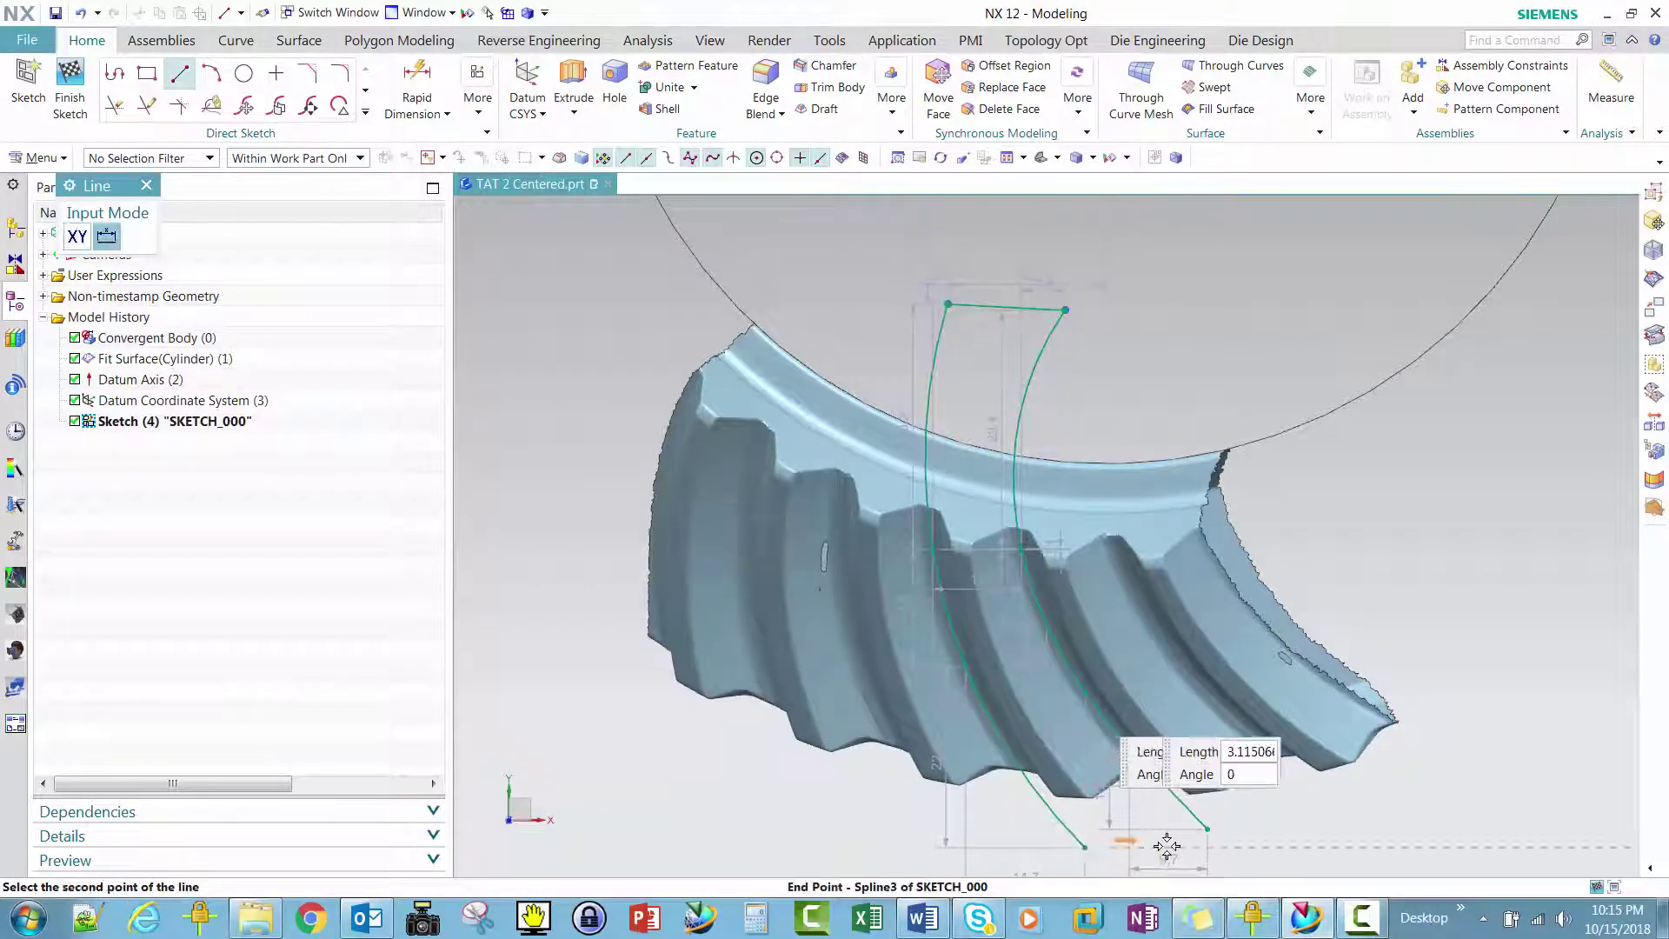
pyautogui.click(1208, 829)
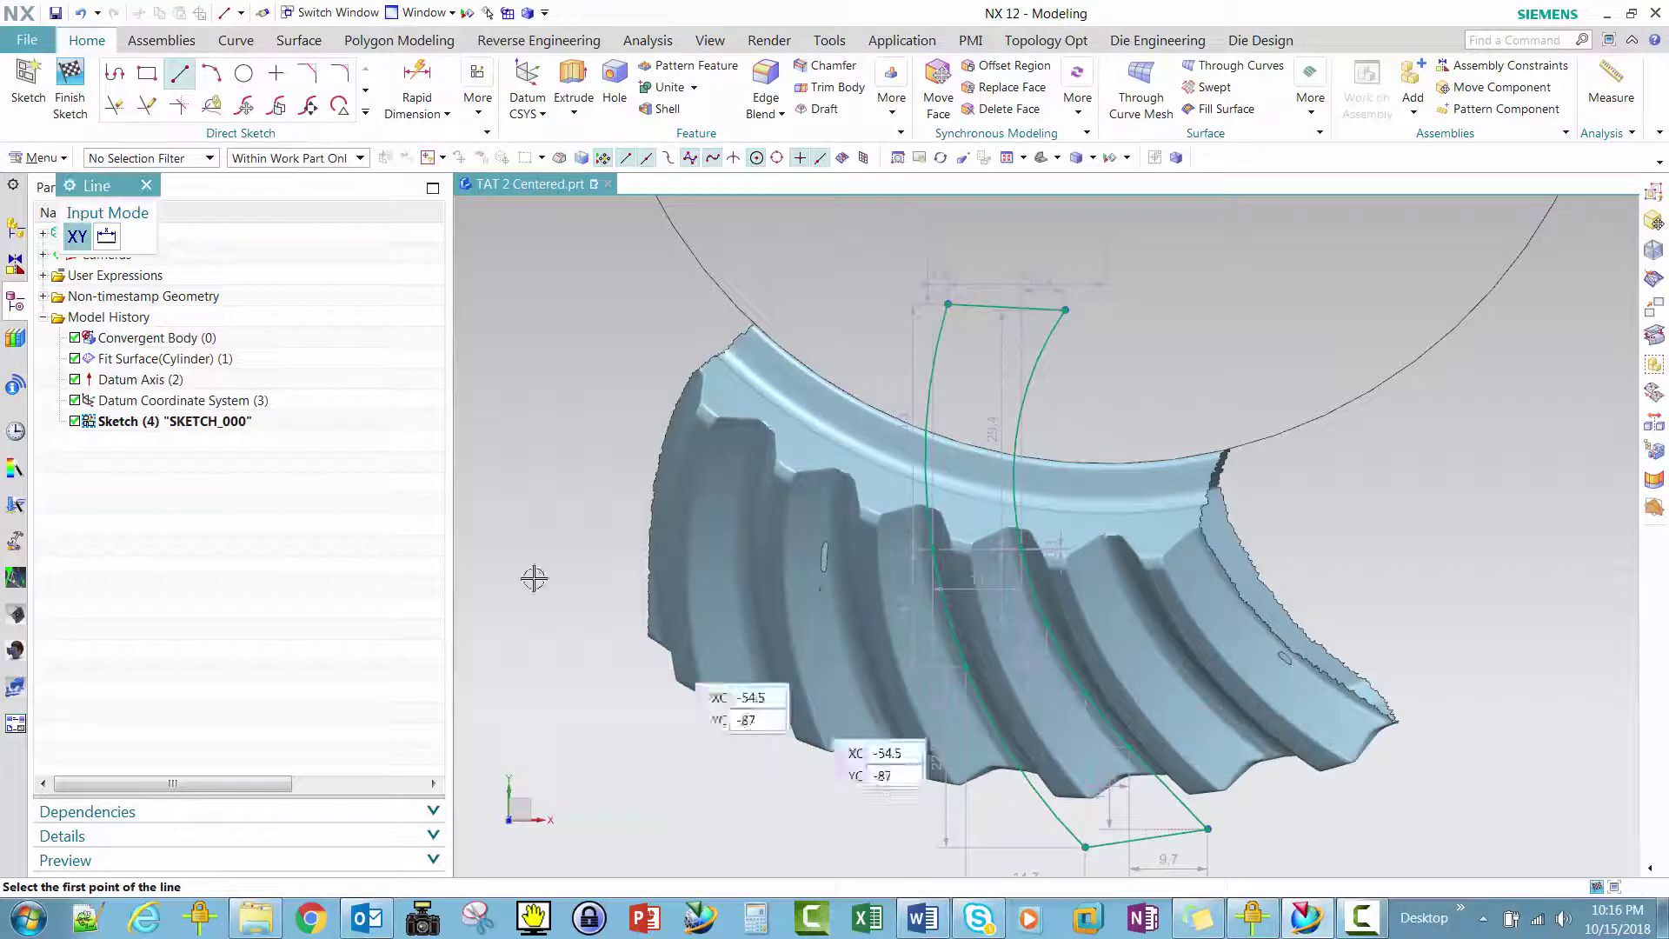
pyautogui.click(71, 92)
# - Extrude the closed tooth sketch as a separate solid from -20 mm to 20 mm with Boolean set to None
pyautogui.moveTo(987, 559); pyautogui.dragTo(1004, 483, button='middle')
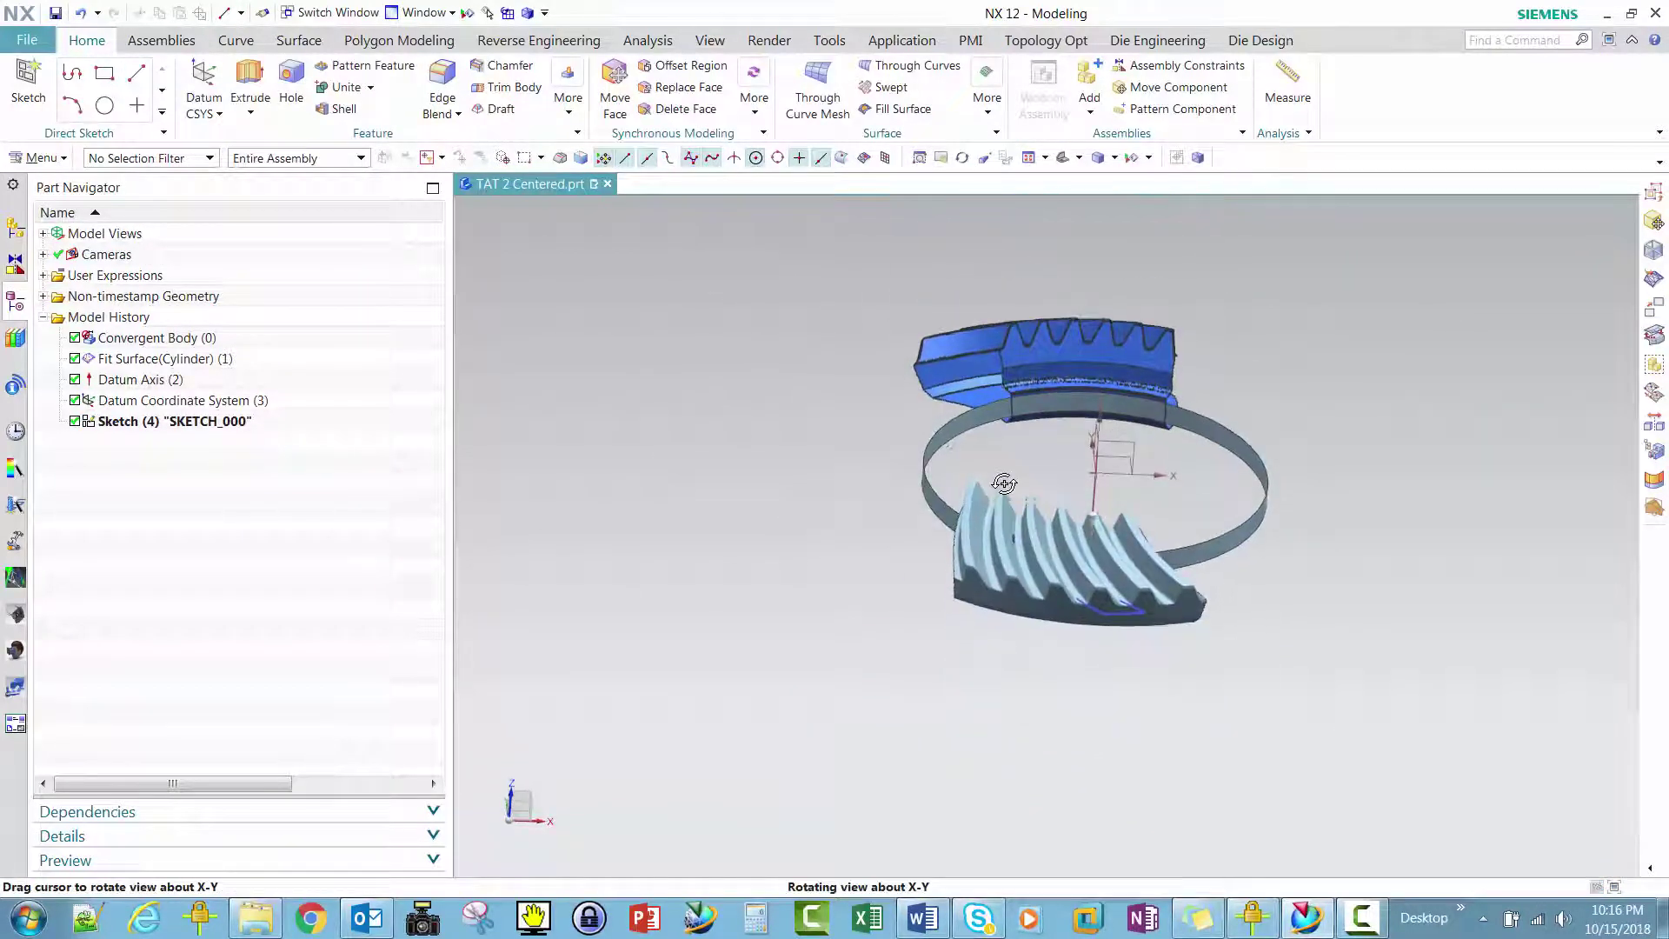
pyautogui.click(250, 83)
pyautogui.click(1106, 609)
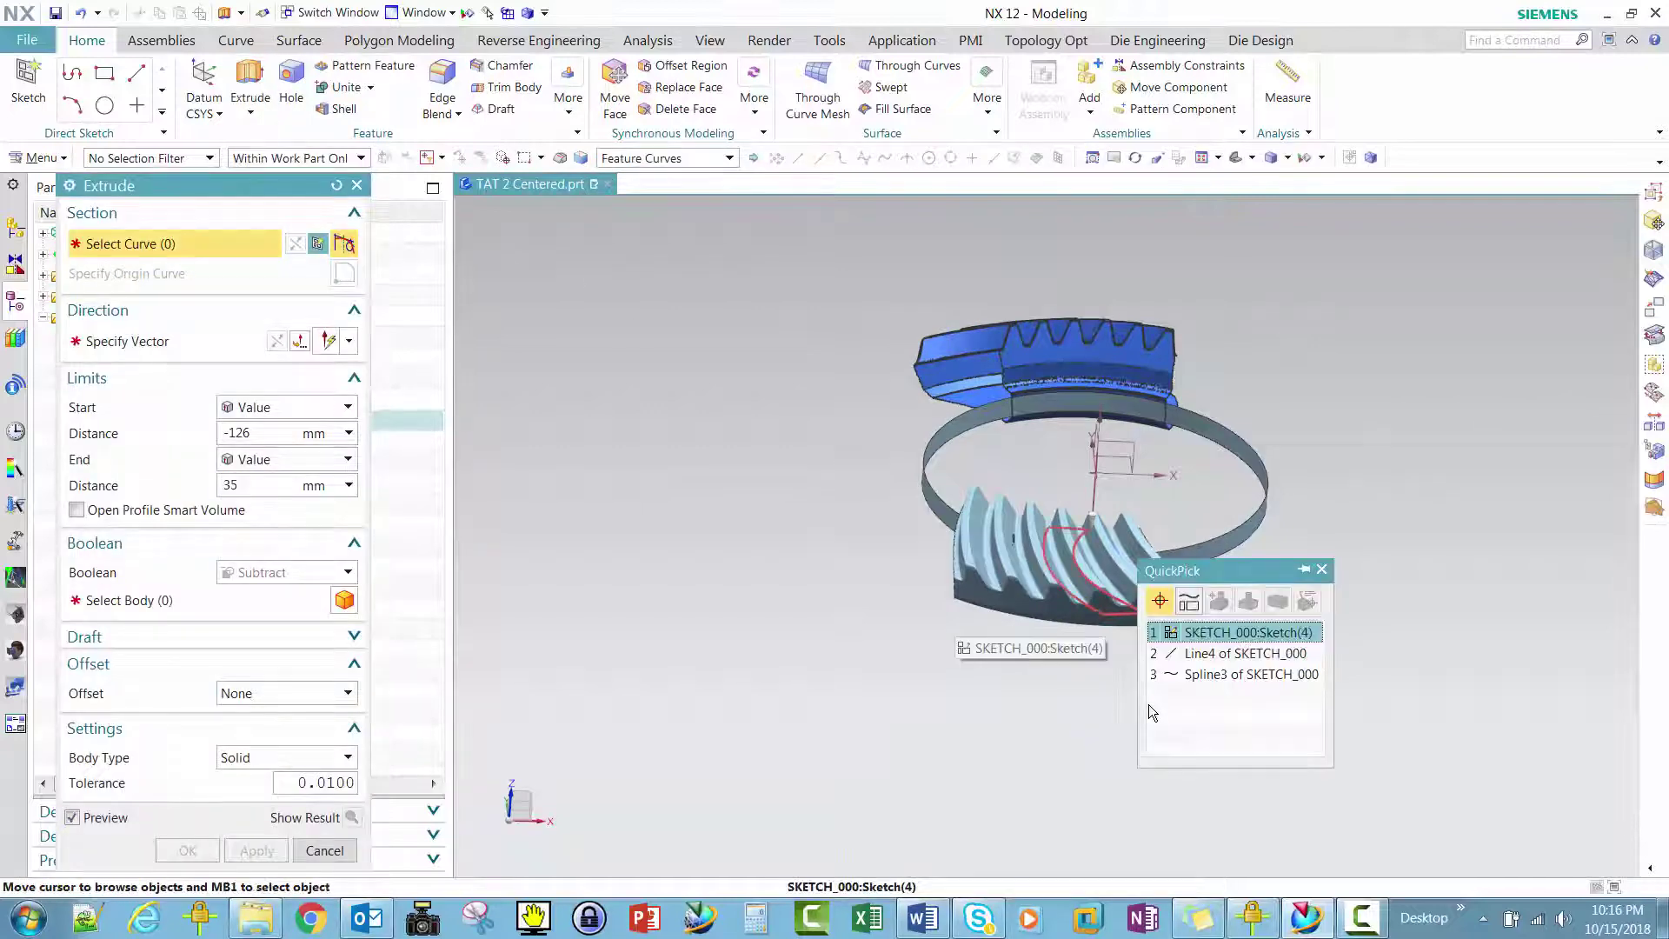
pyautogui.click(1213, 631)
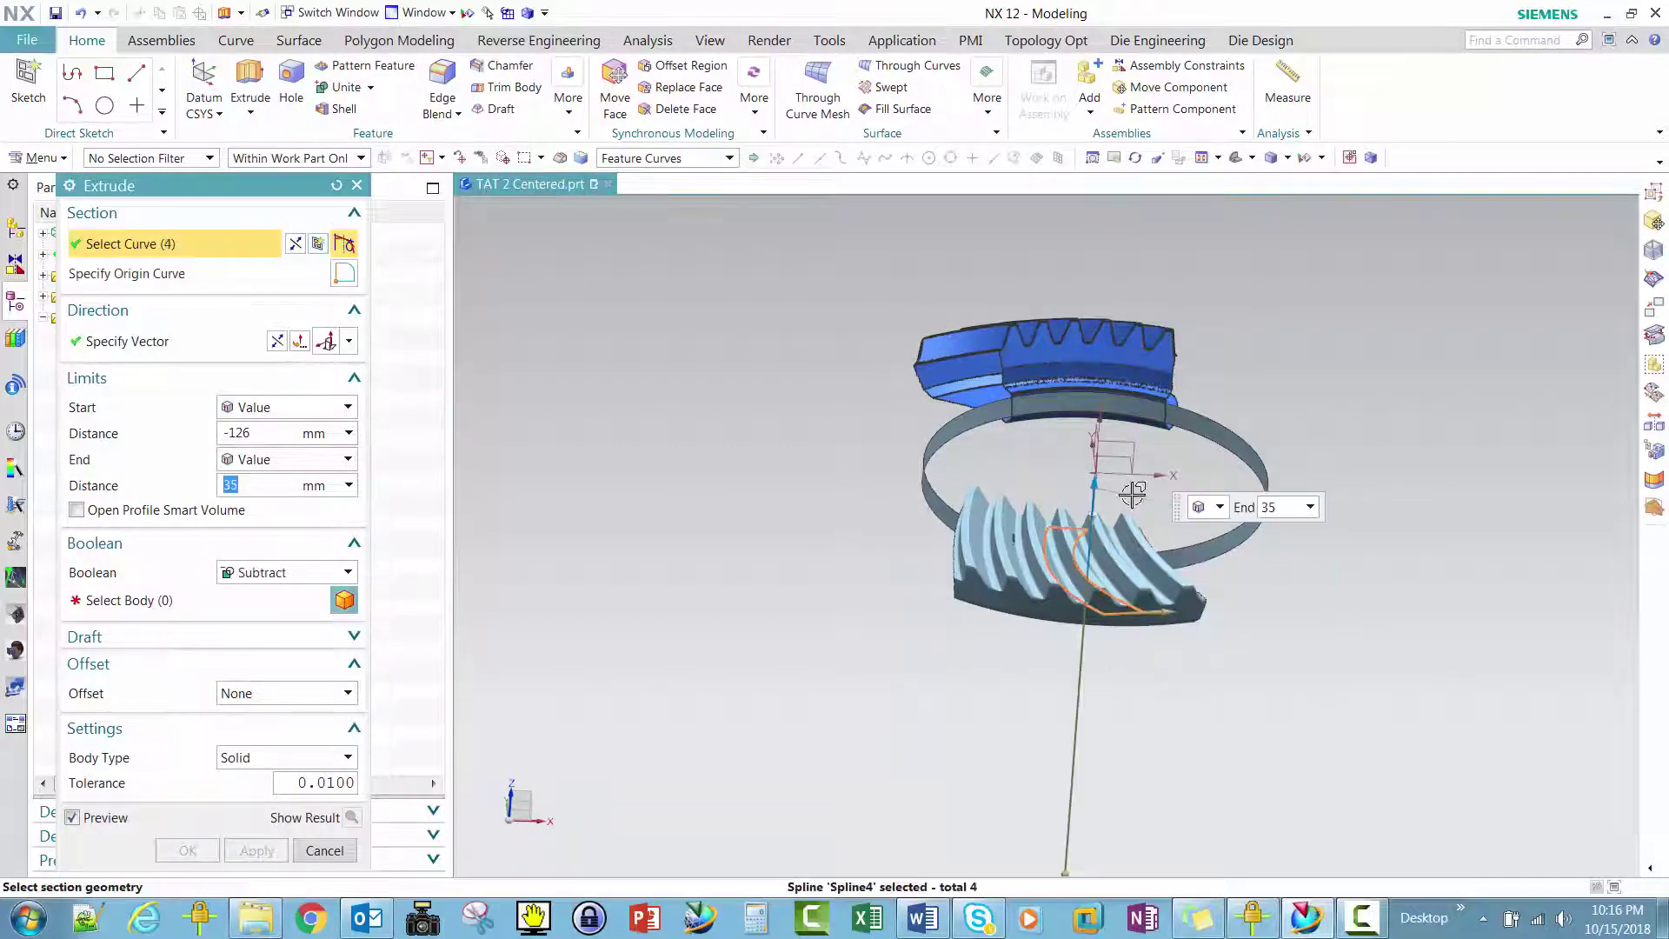
pyautogui.click(248, 432)
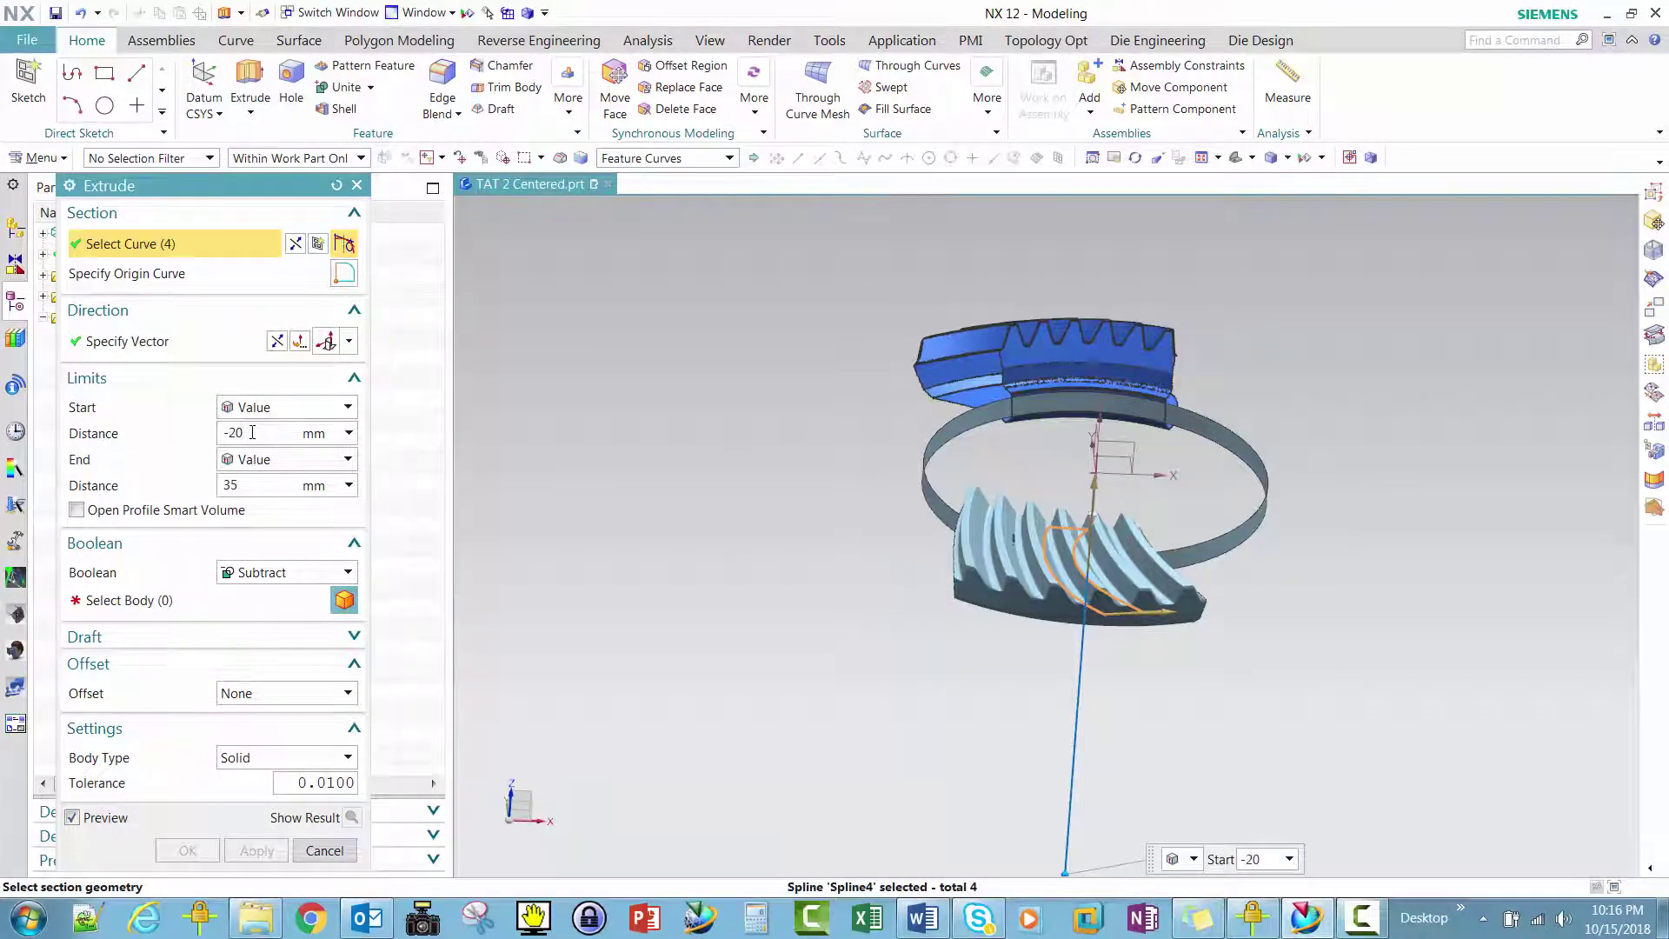
pyautogui.click(256, 485)
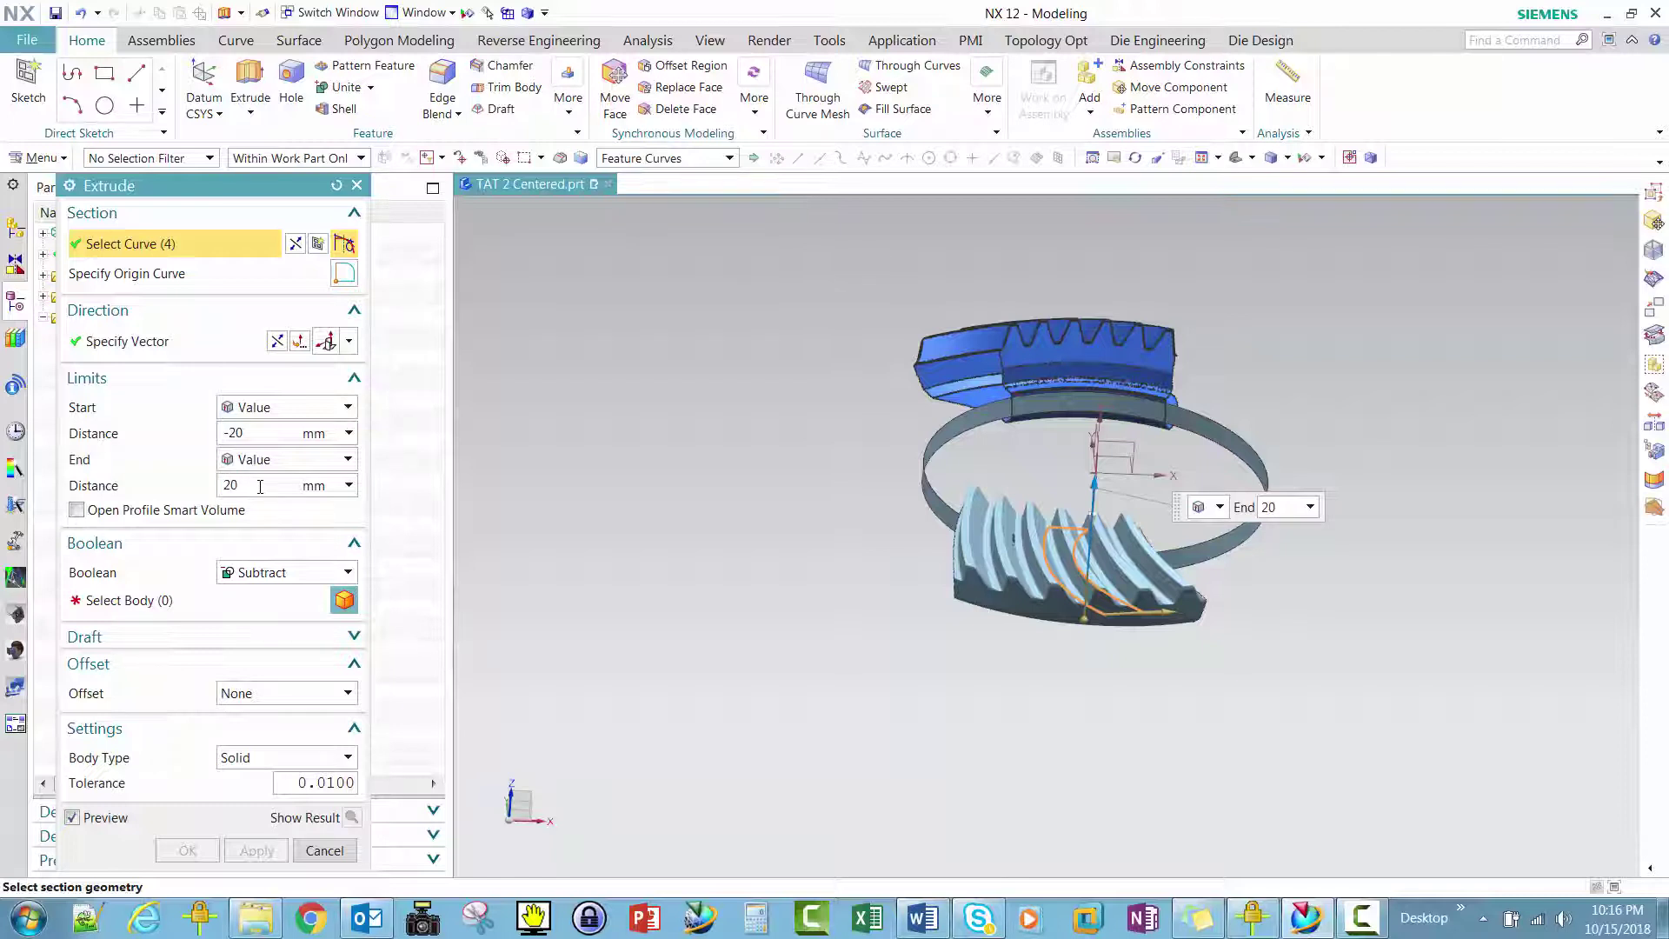
pyautogui.press('Return')
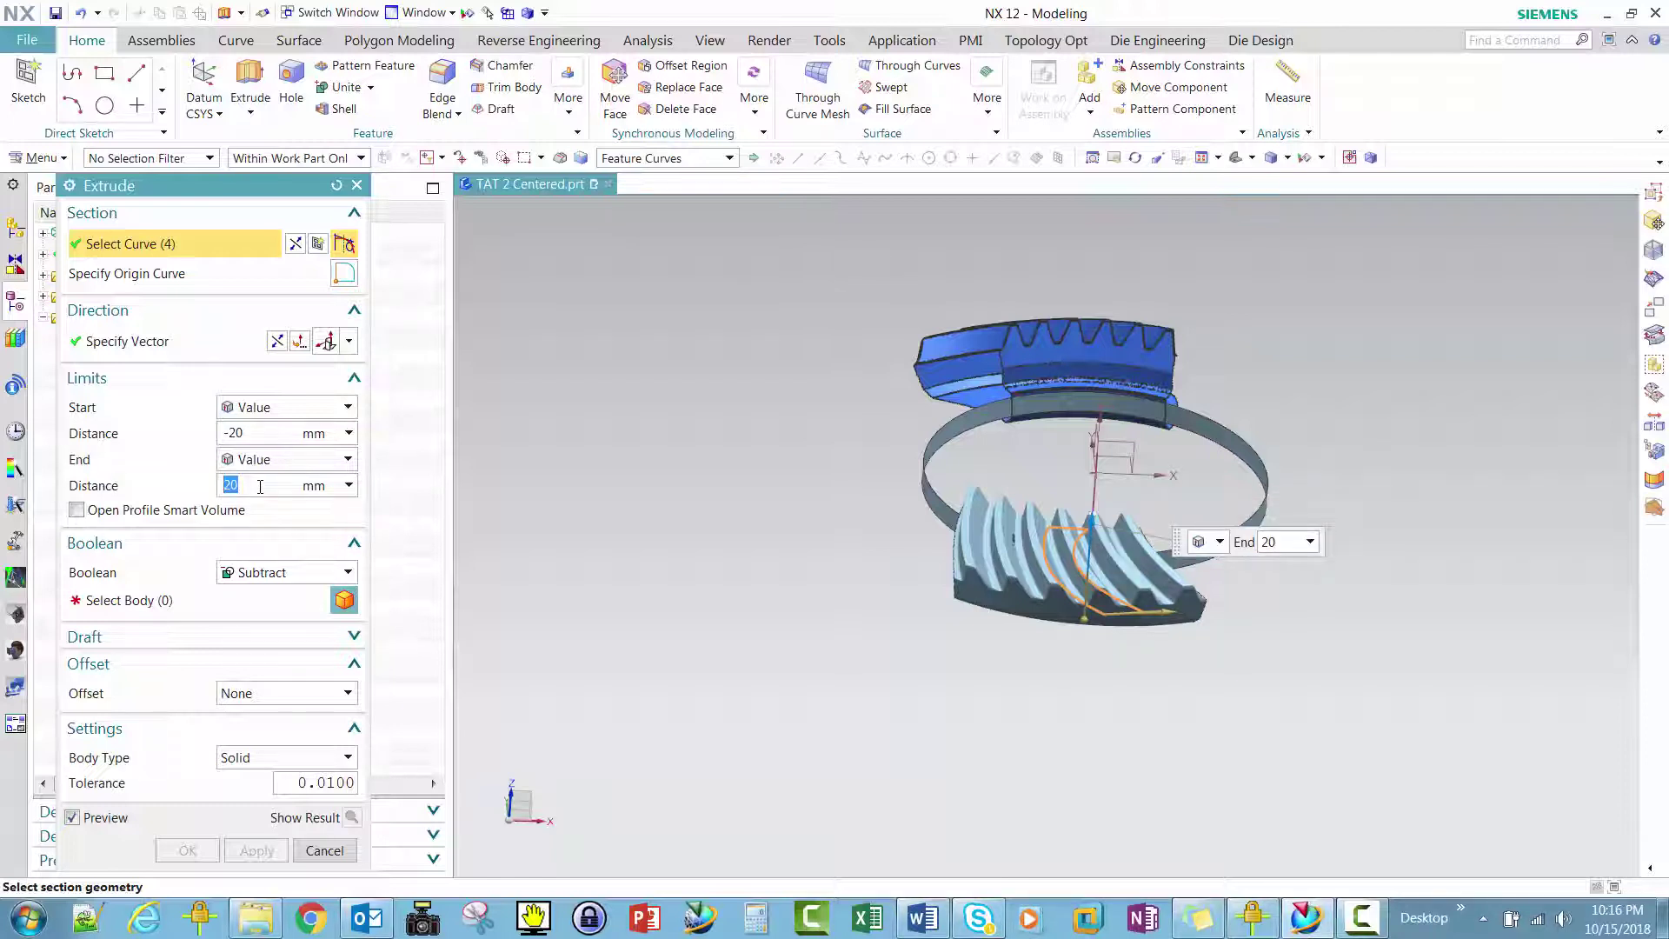
pyautogui.click(353, 573)
pyautogui.click(247, 589)
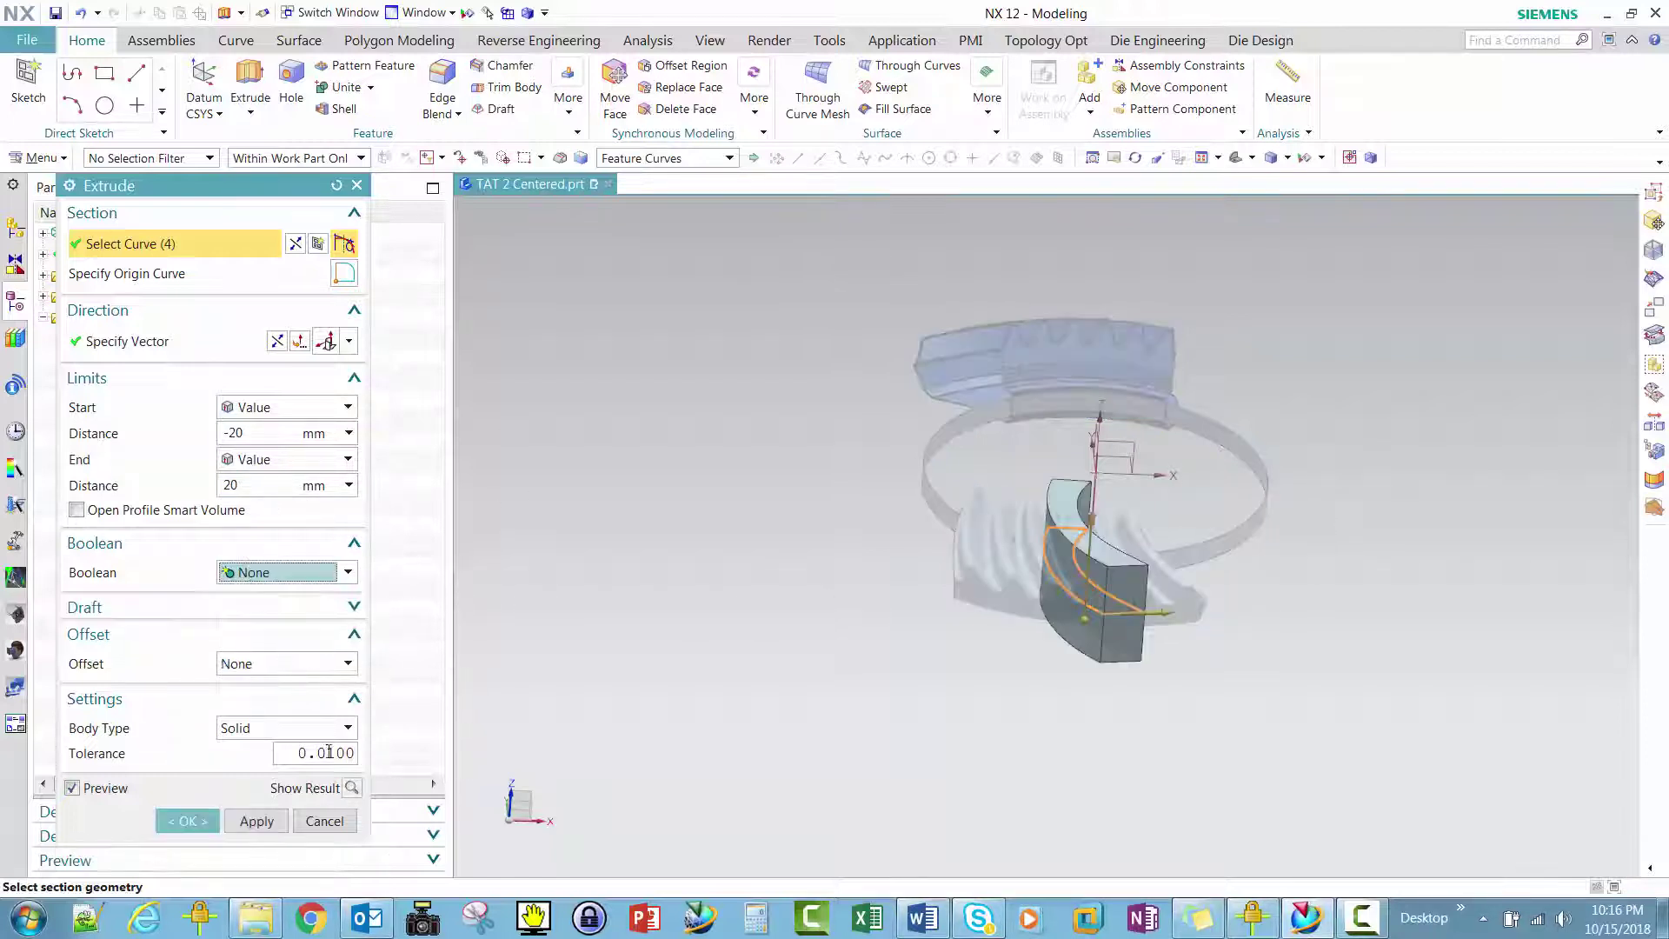
pyautogui.click(188, 817)
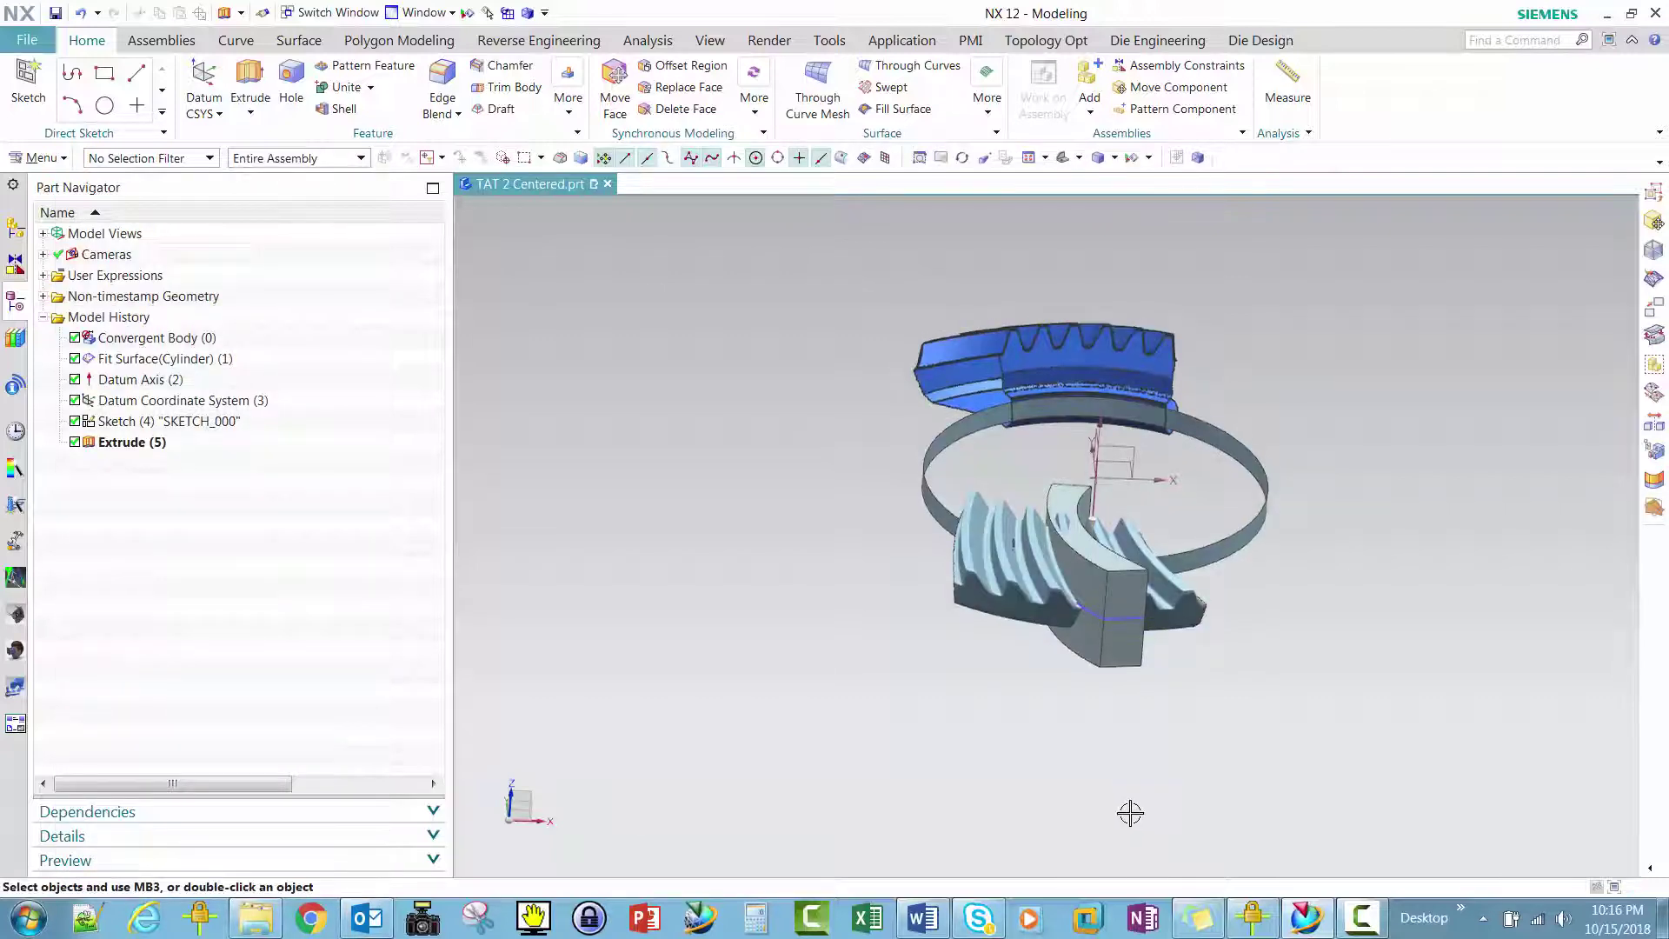
# - Edit the tooth extrusion so that its end distance is 32 mm
pyautogui.doubleClick(131, 443)
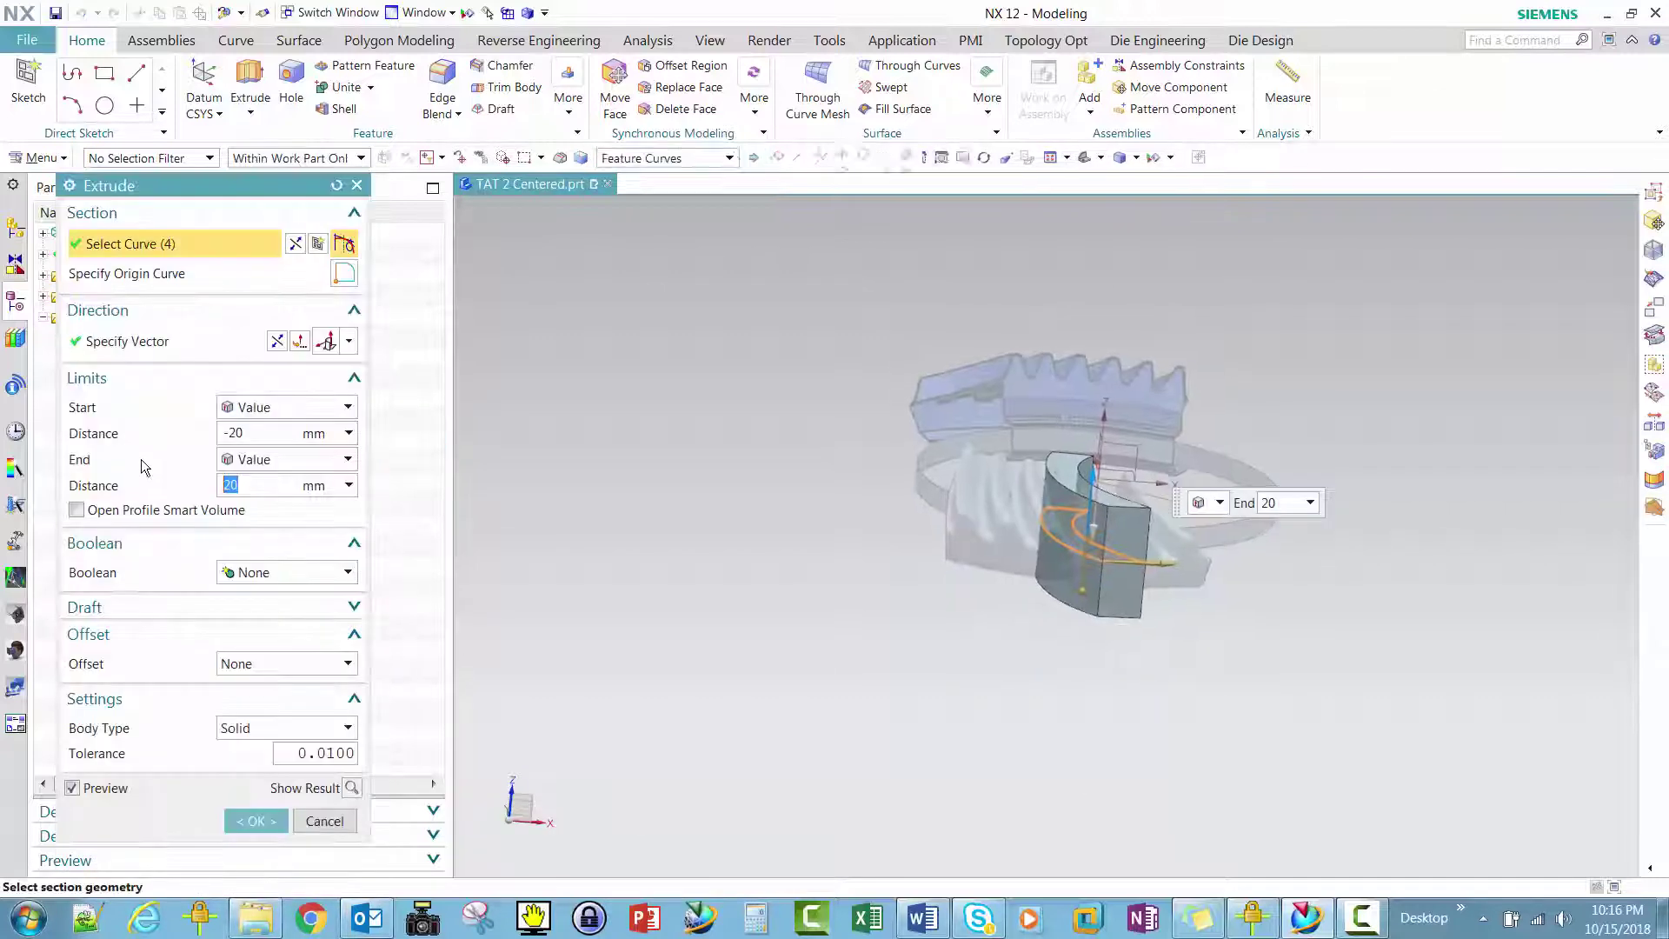
pyautogui.scroll(4, 1098, 461)
pyautogui.scroll(1, 1098, 460)
pyautogui.moveTo(1156, 389); pyautogui.dragTo(1167, 311)
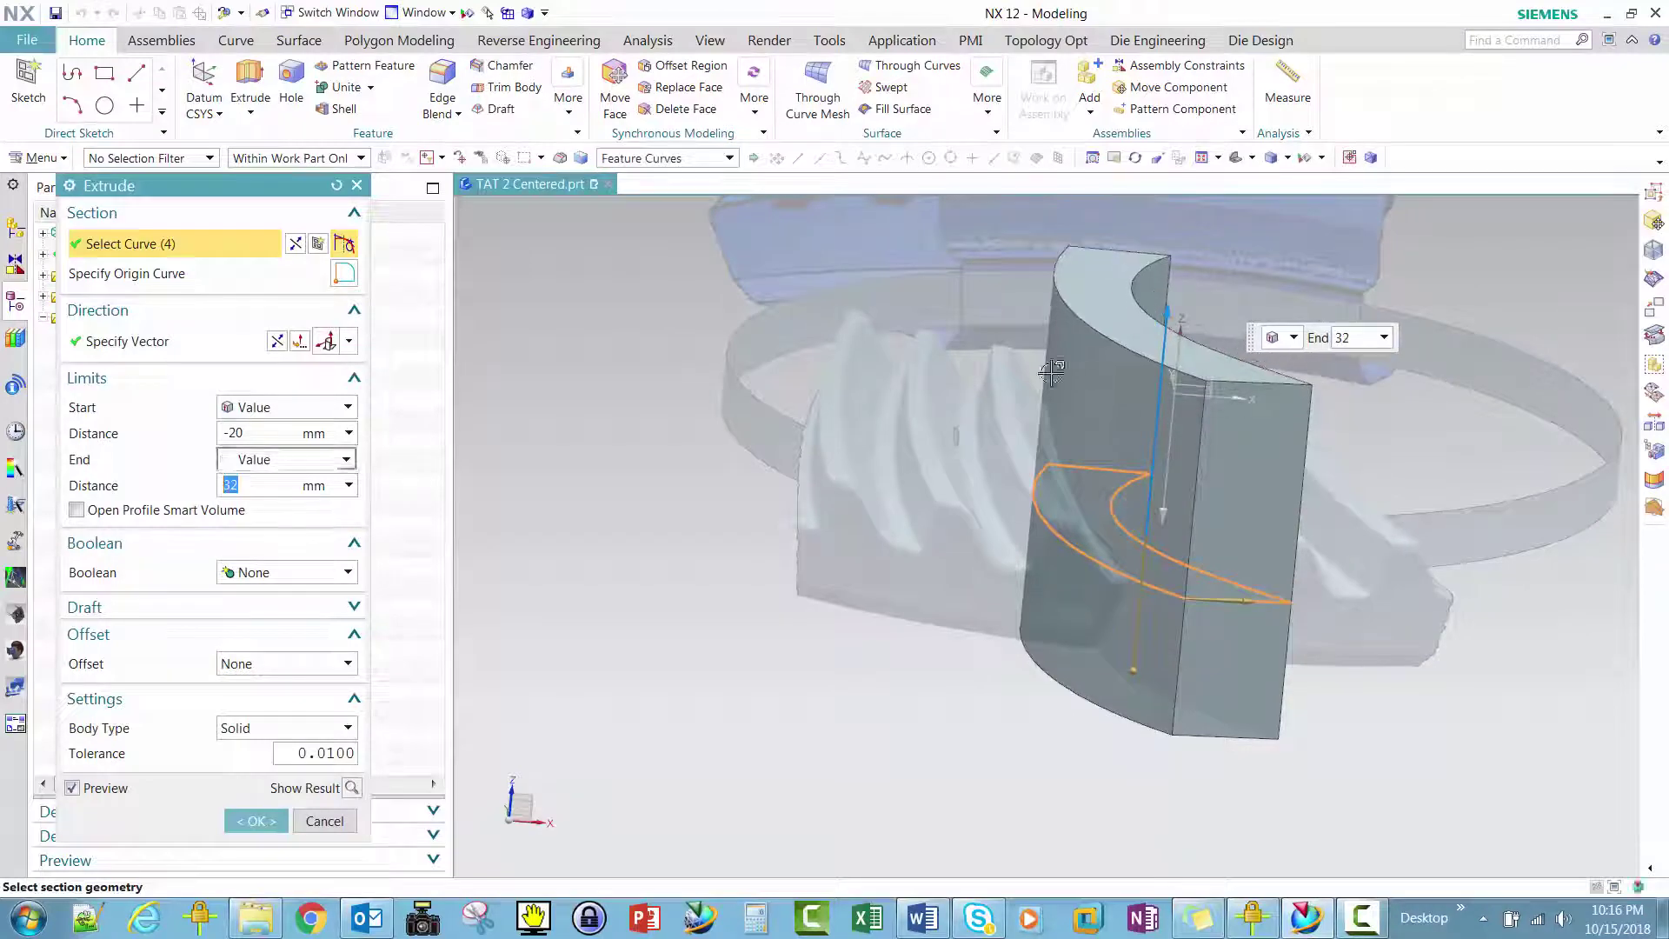
pyautogui.click(272, 826)
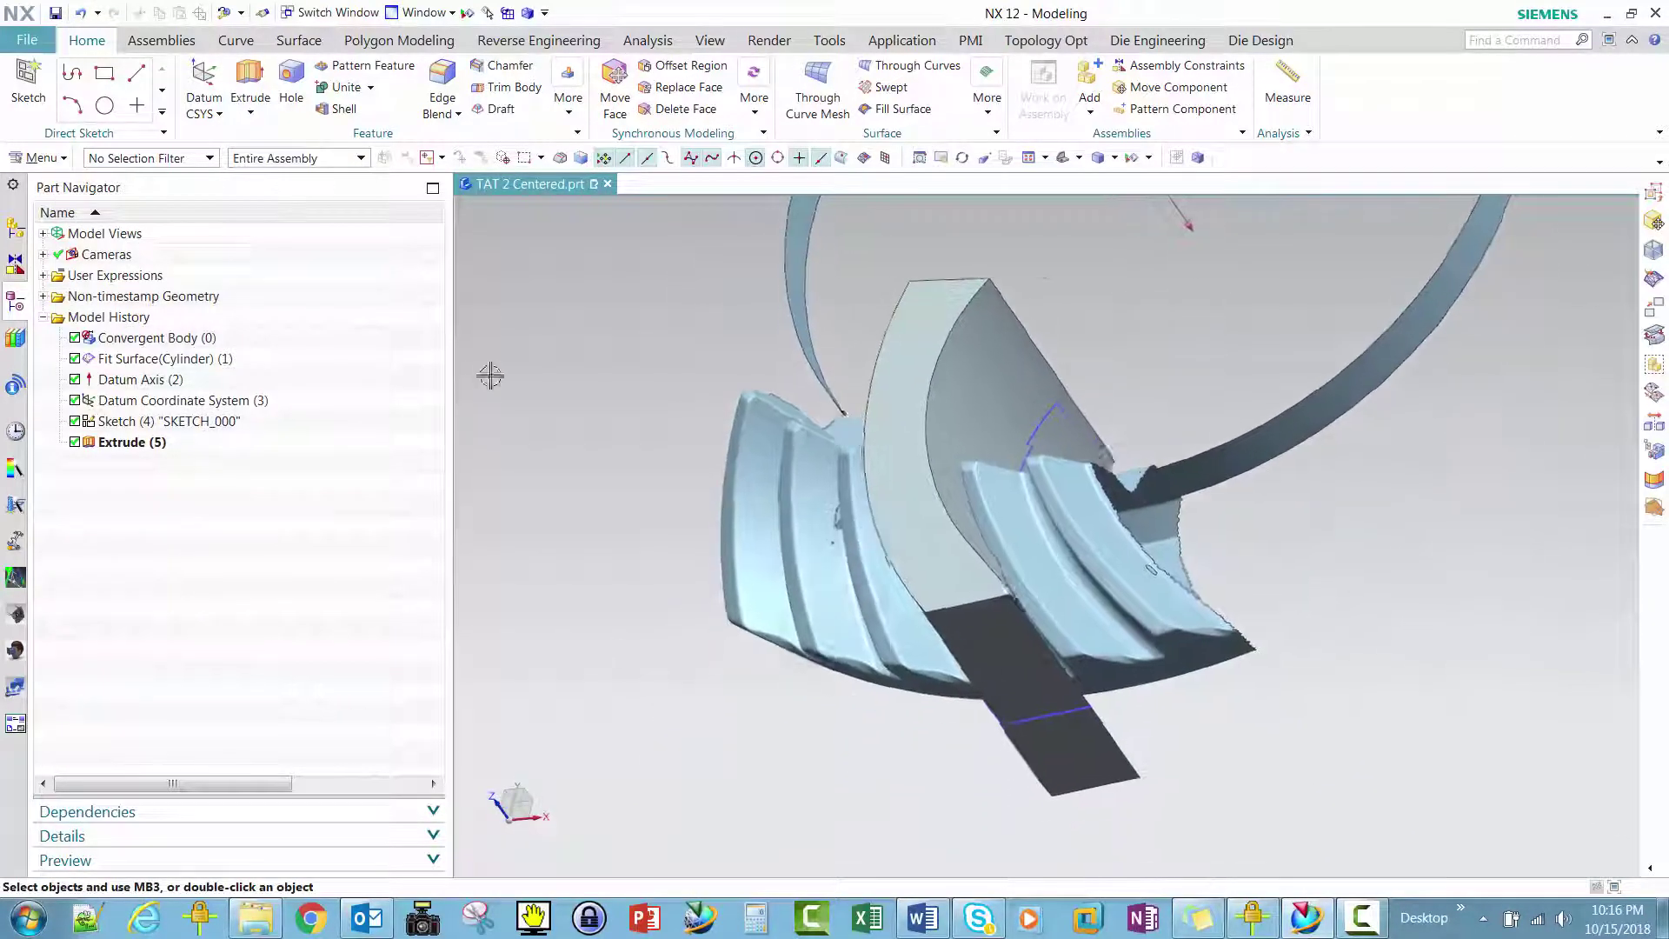
# - Trim the extruded solid with the convergent face of the lower scanned gear segment using Trim Body, and hide that scanned segment
pyautogui.click(498, 87)
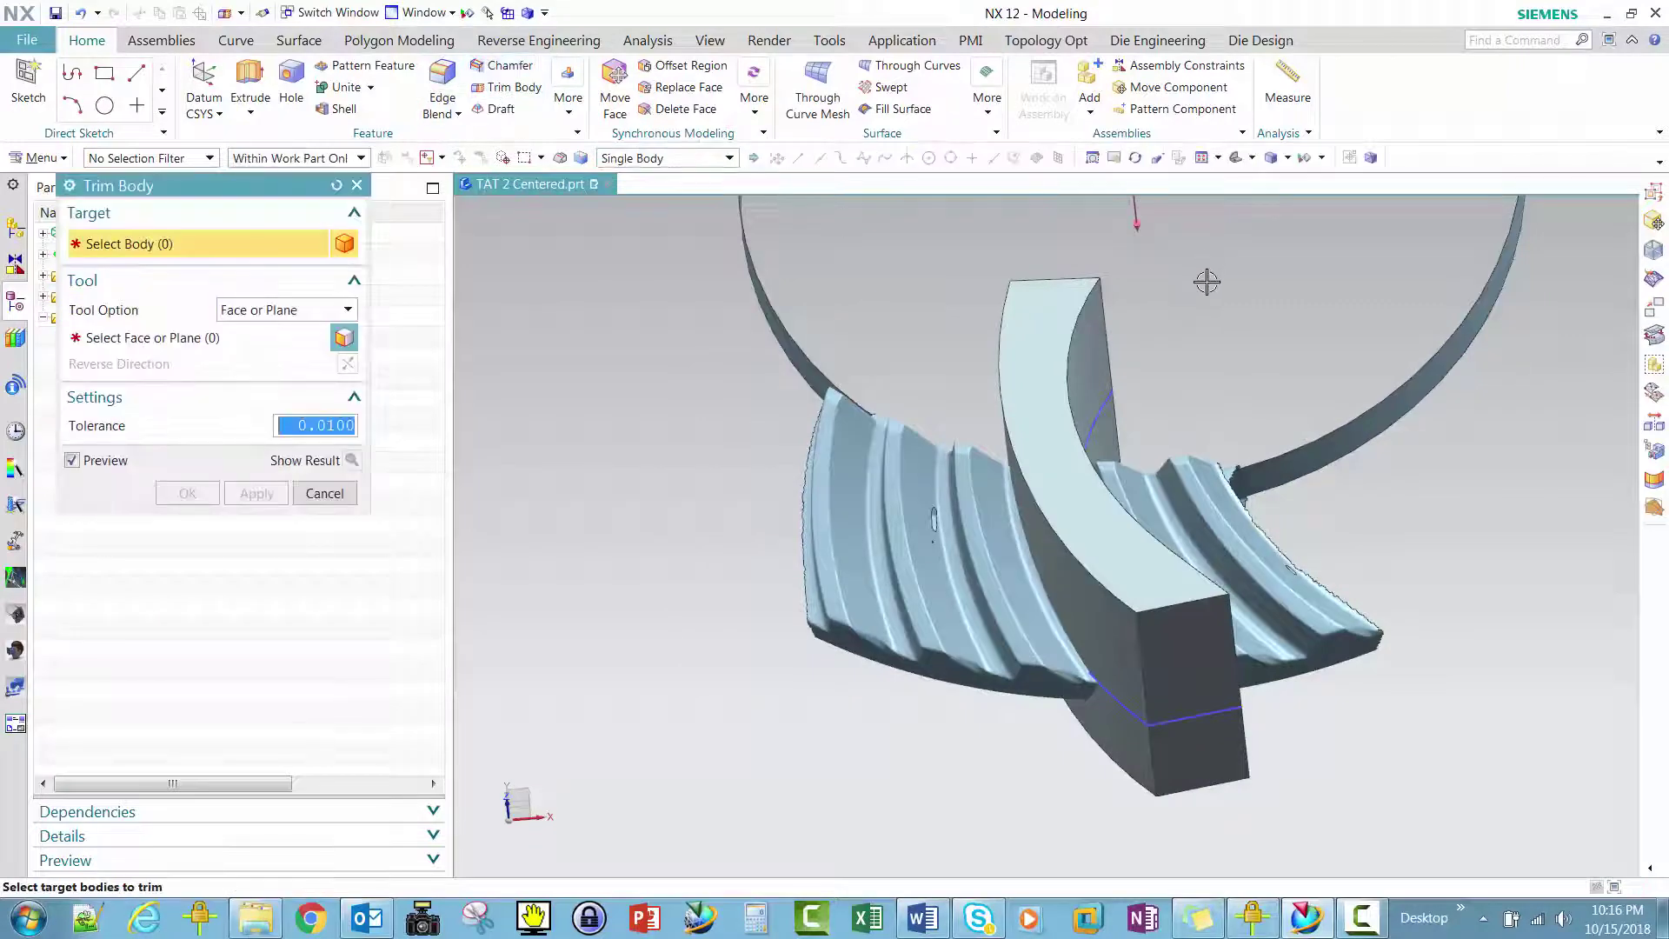
pyautogui.click(1072, 321)
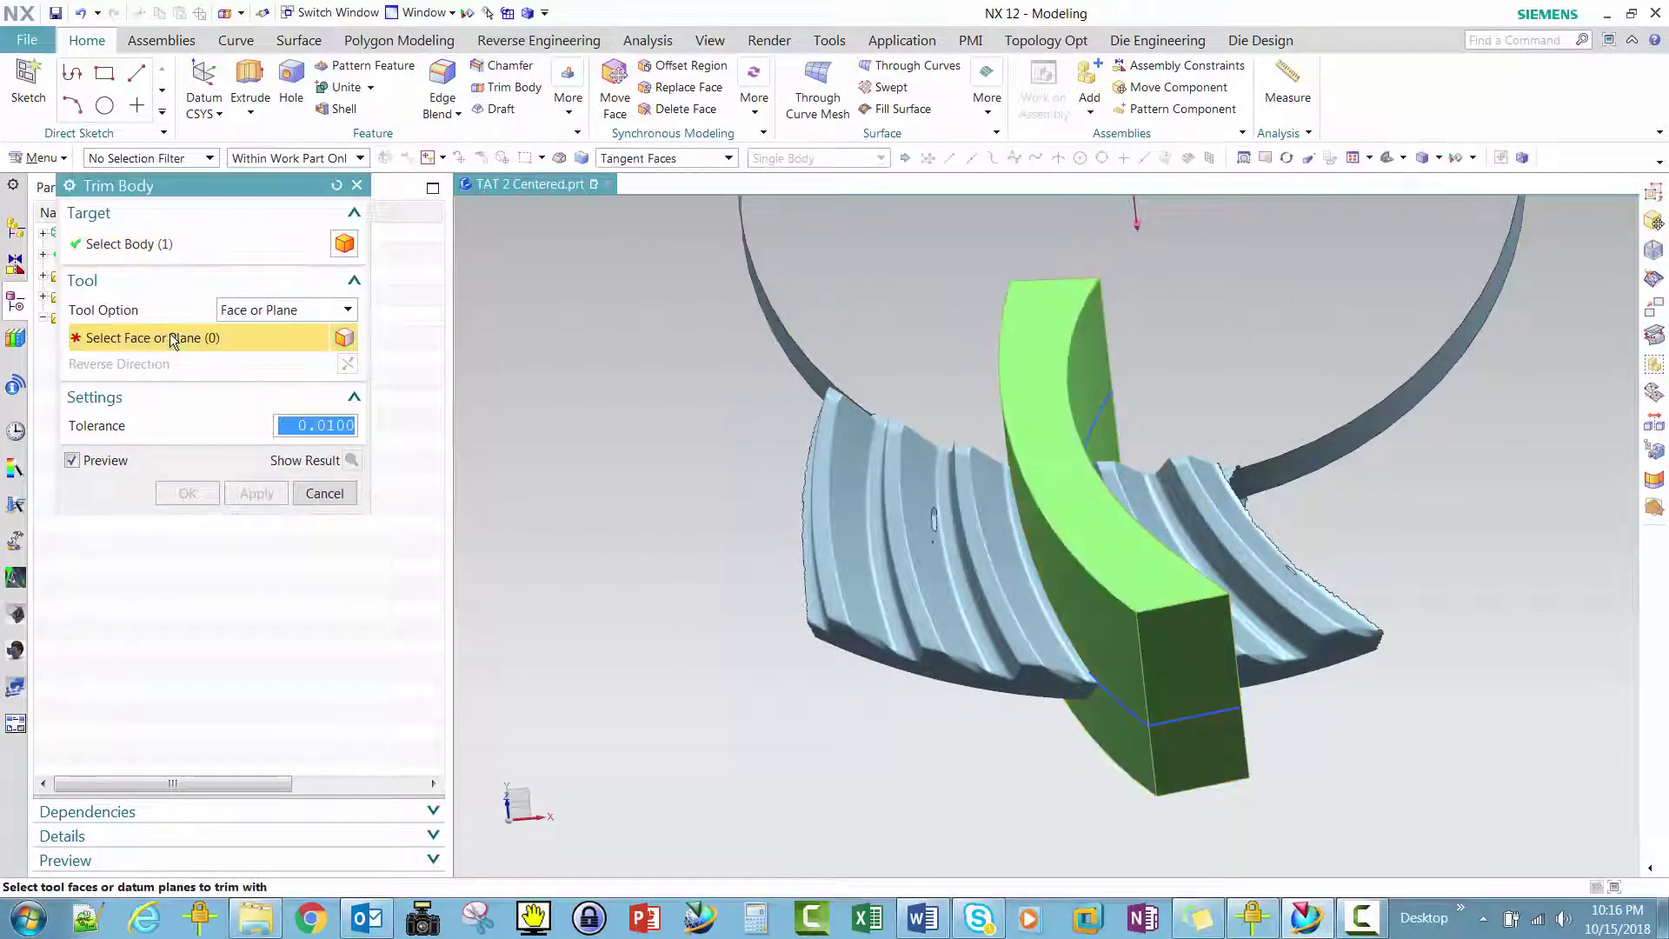
pyautogui.click(1192, 515)
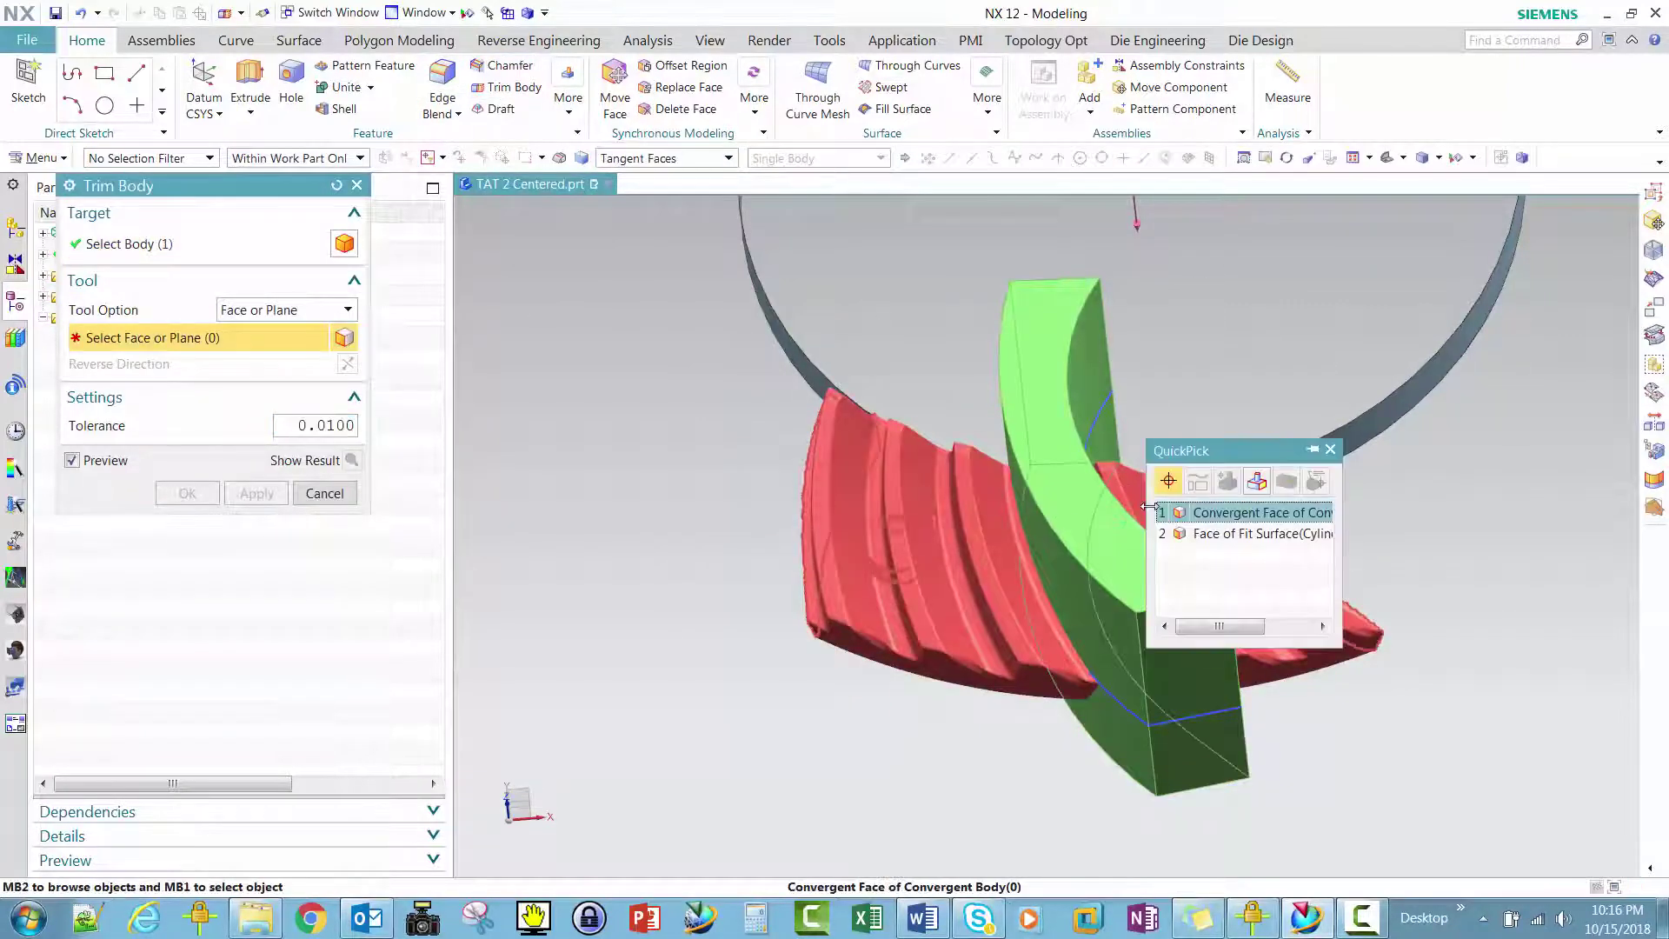
pyautogui.click(1195, 516)
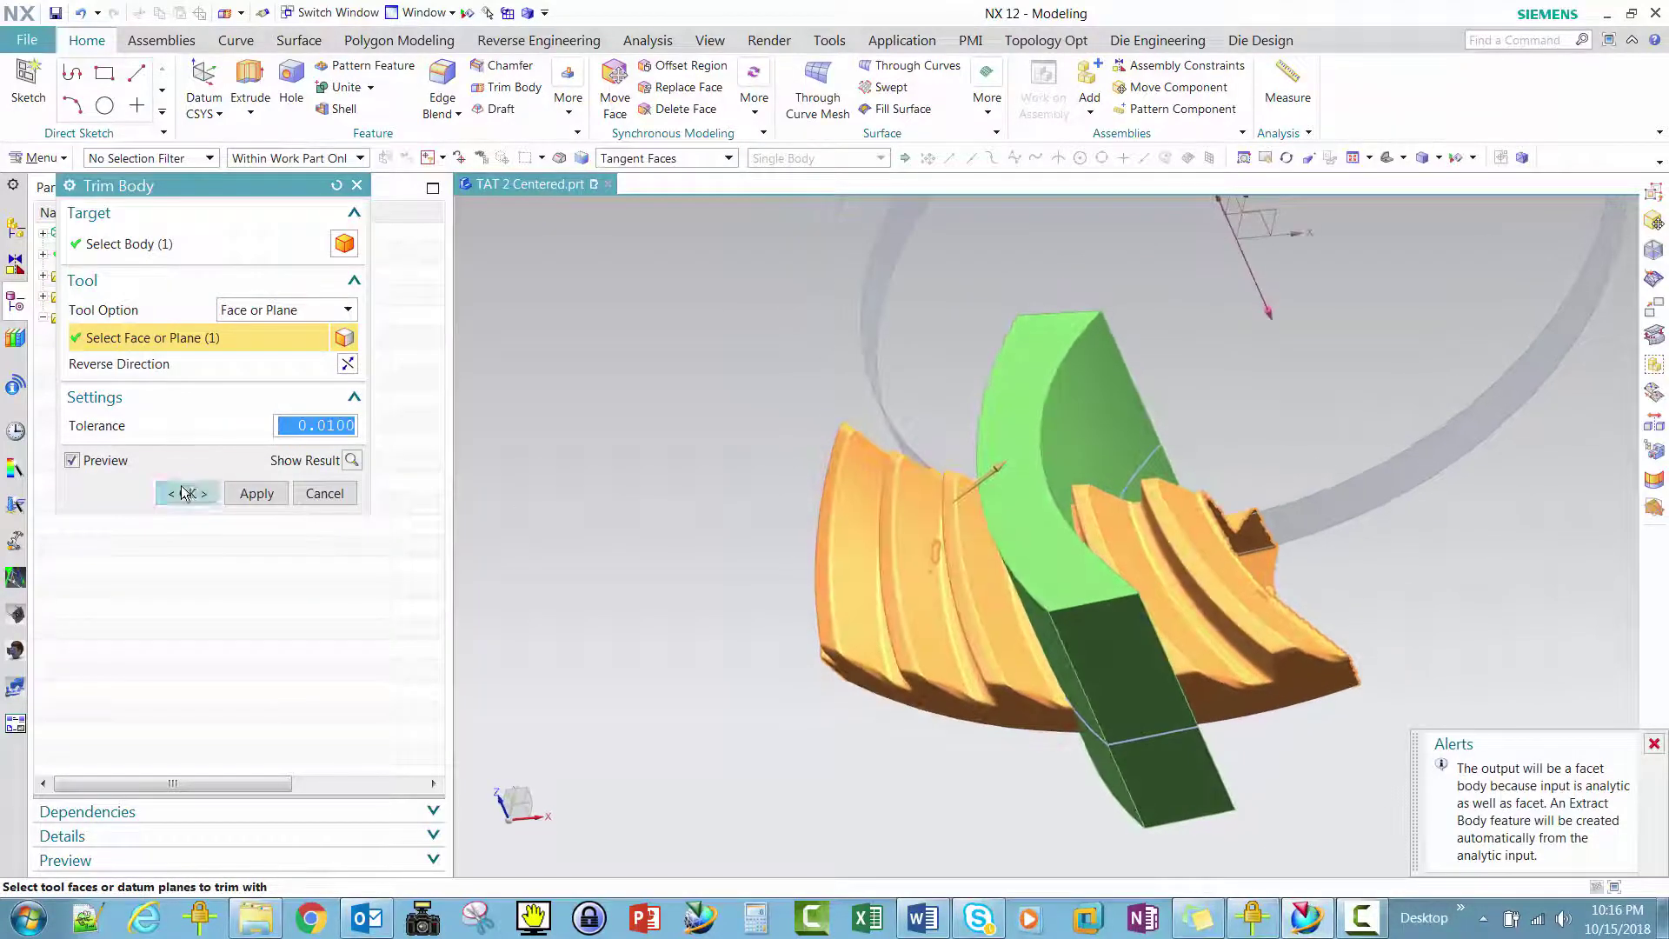
pyautogui.click(181, 487)
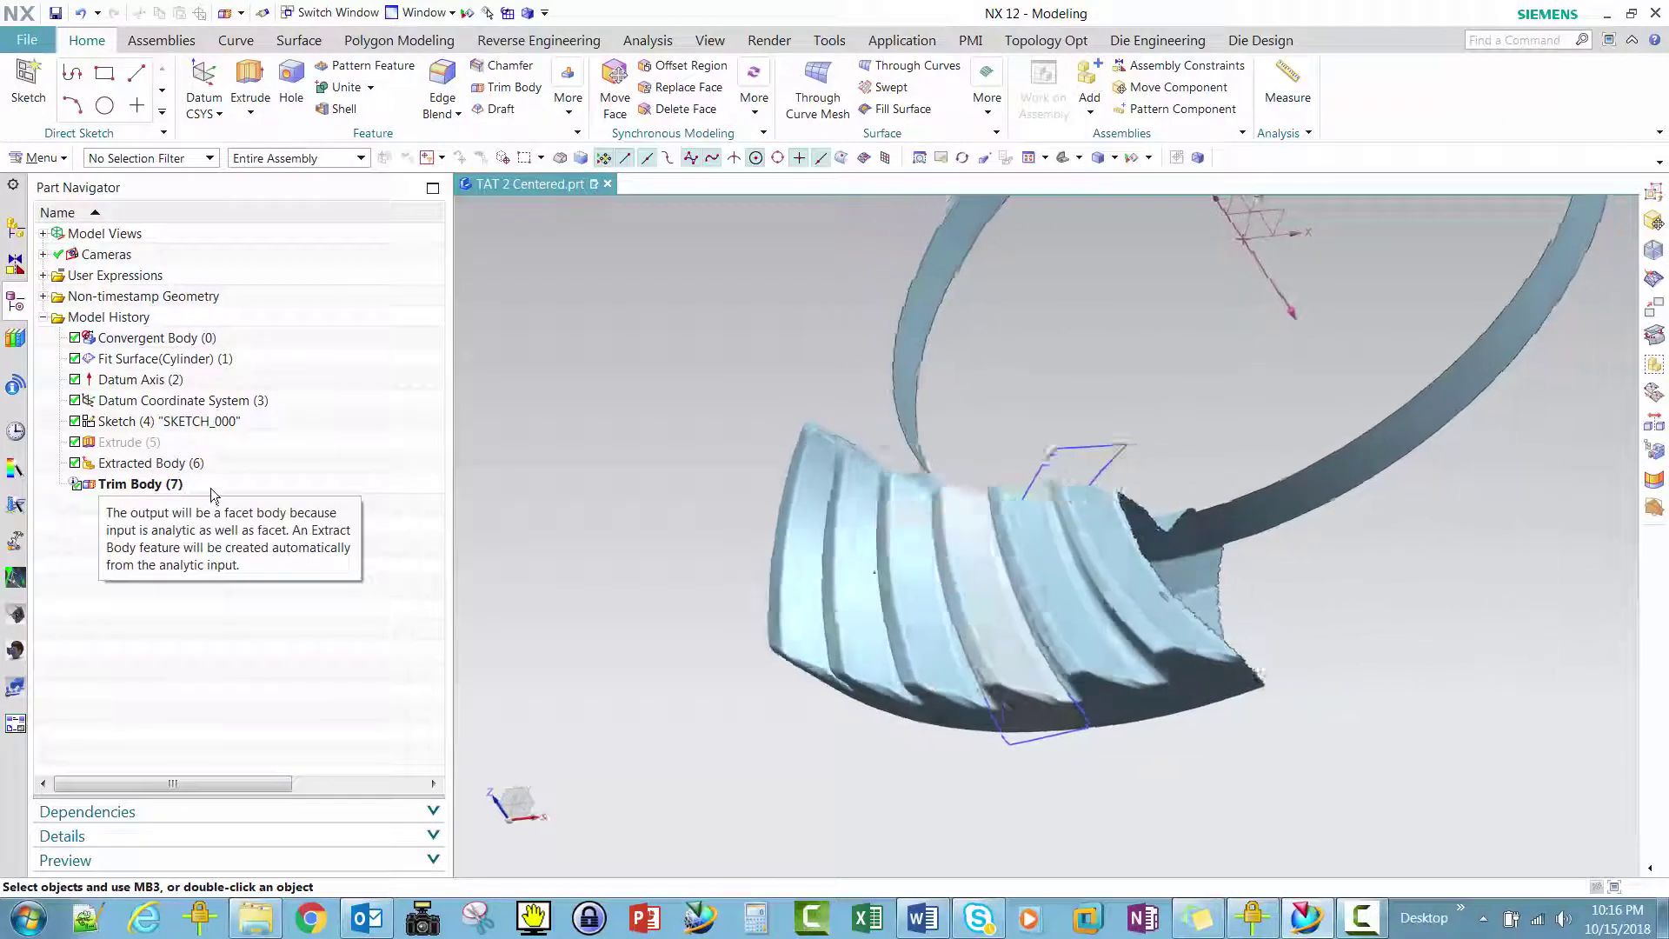
pyautogui.rightClick(827, 577)
pyautogui.click(863, 621)
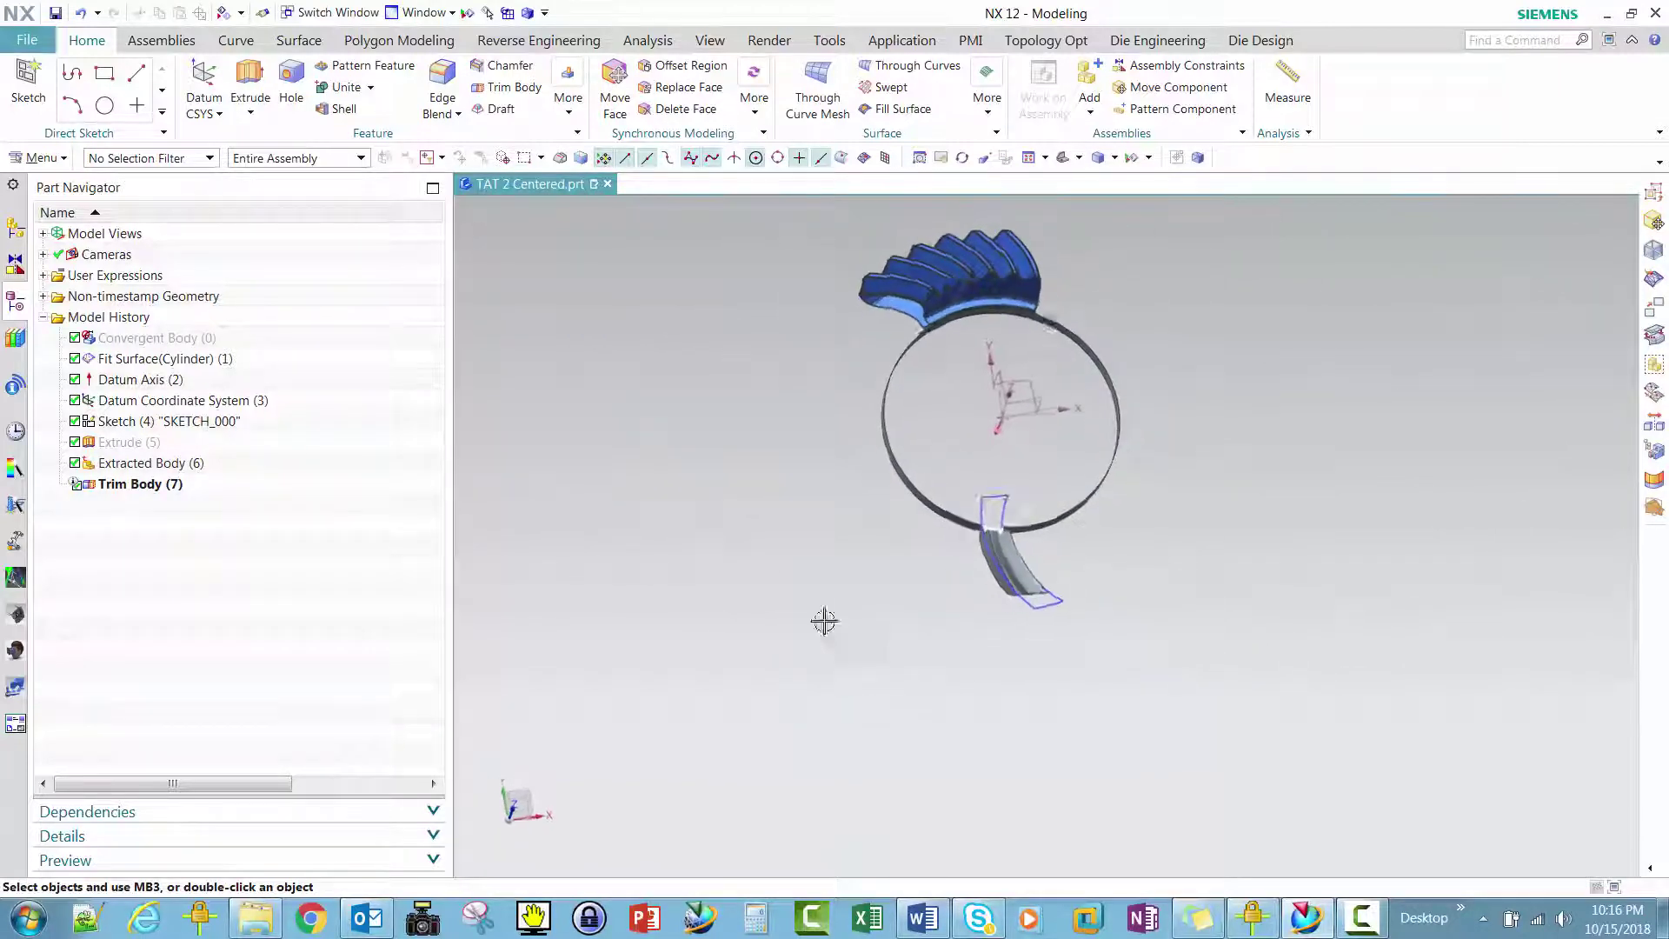
# - Set up a circular Pattern Geometry of the trimmed tooth, with the fitted cylinder's edge center as reference point and the datum Z axis as rotation vector
pyautogui.click(565, 109)
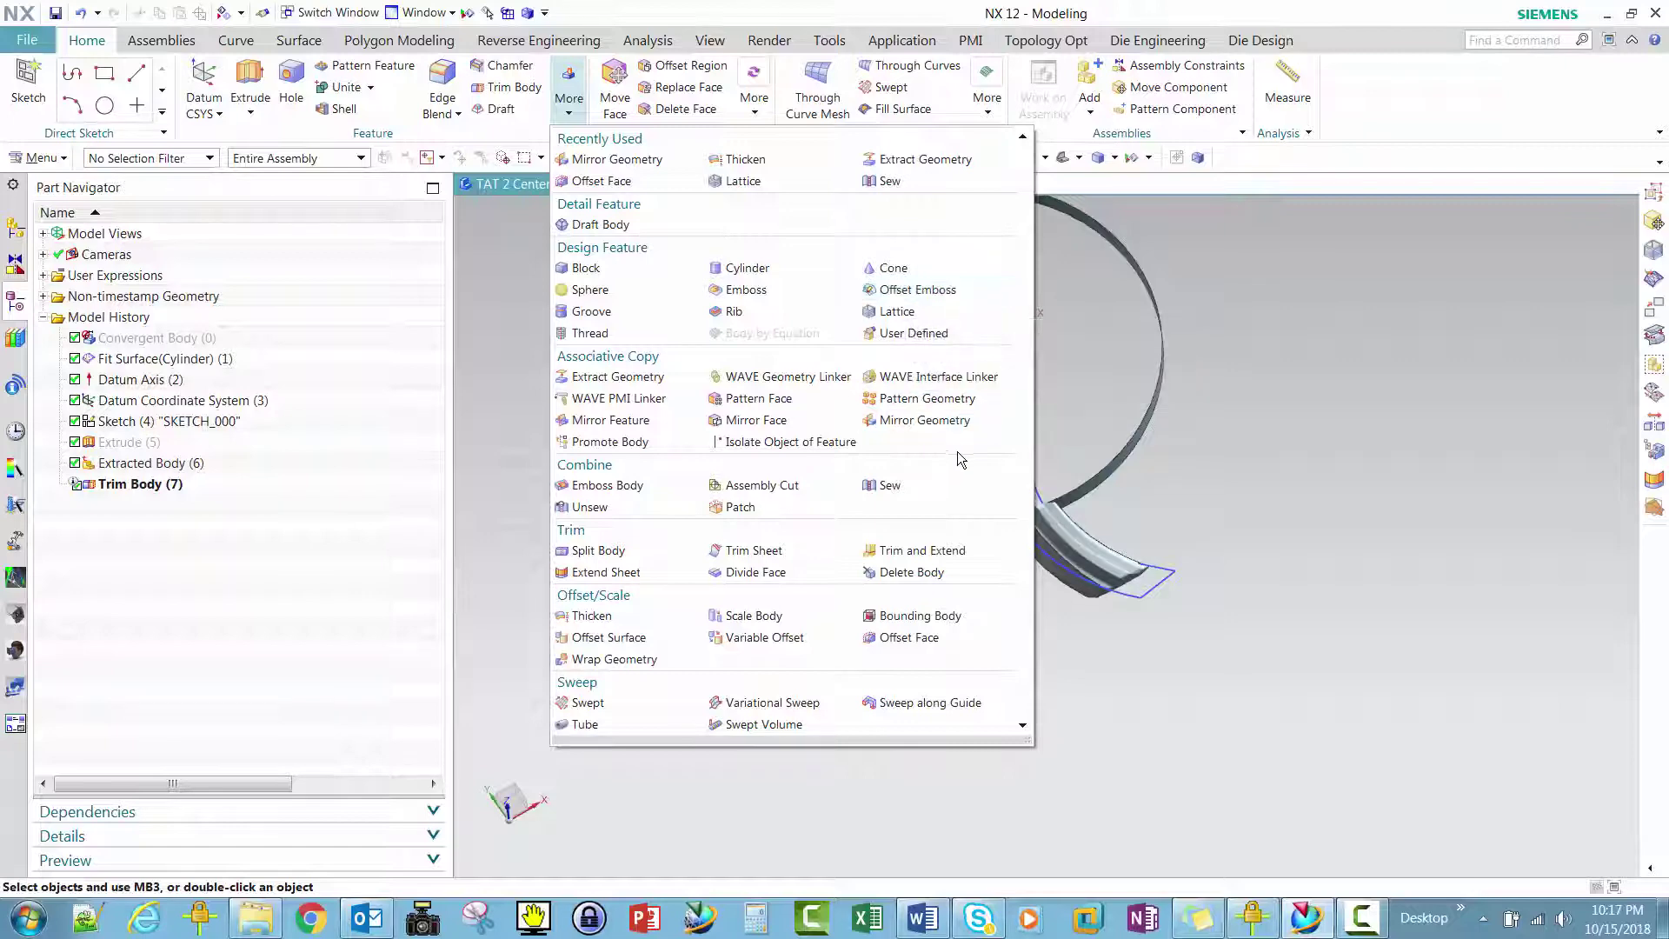
pyautogui.click(920, 402)
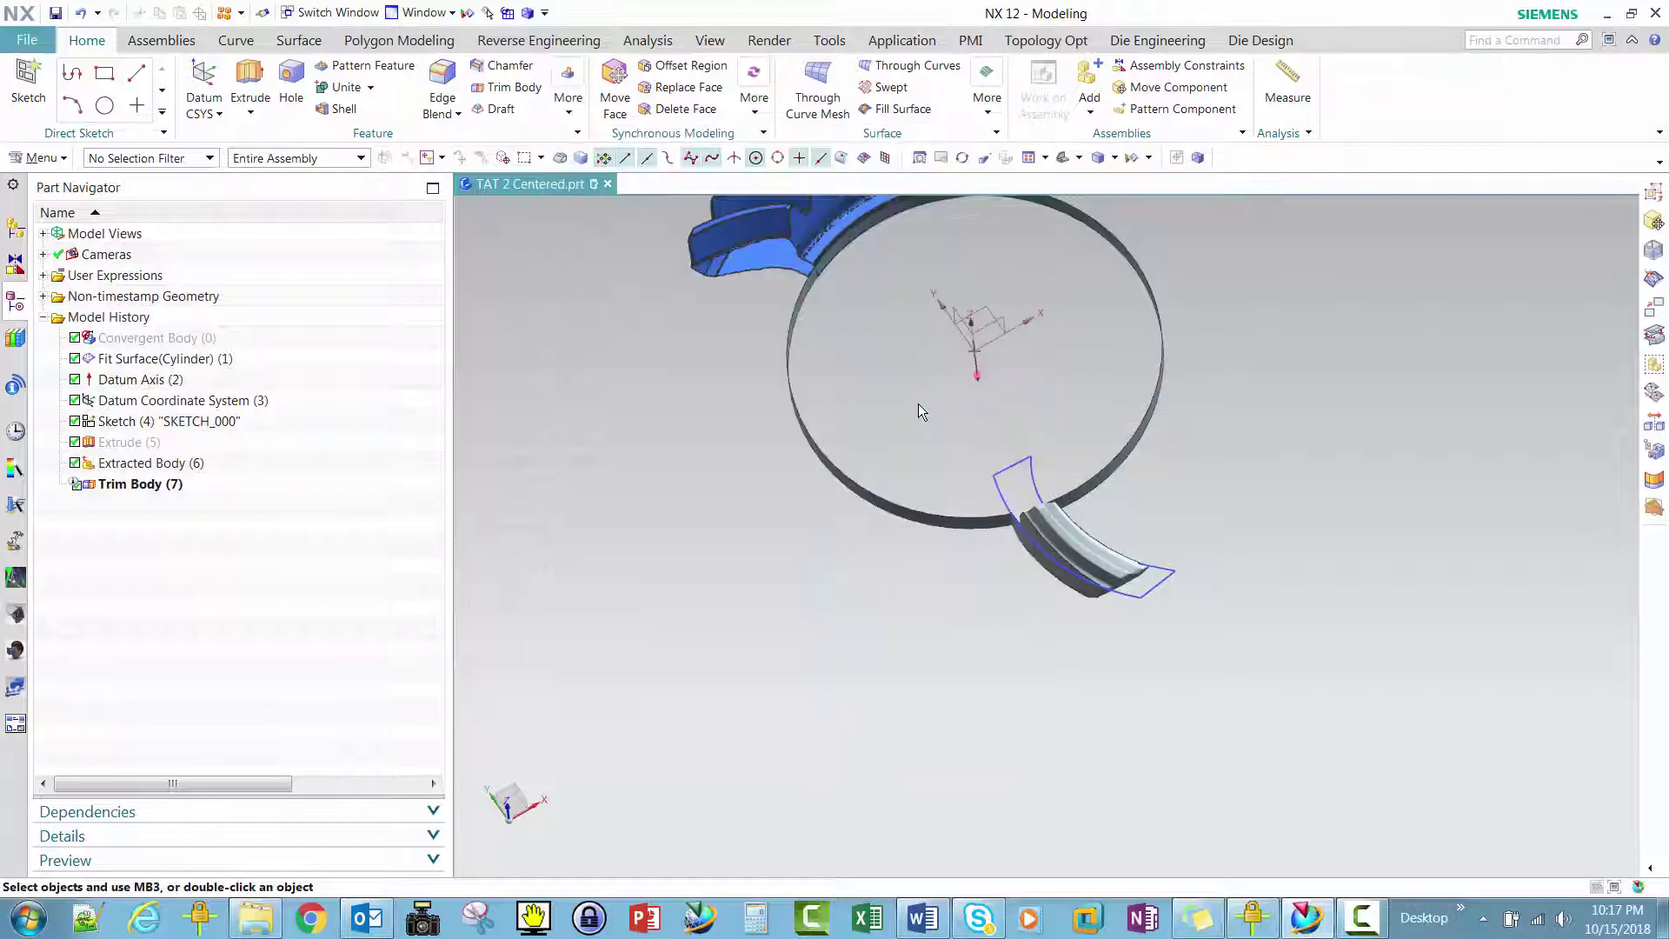
pyautogui.click(1054, 554)
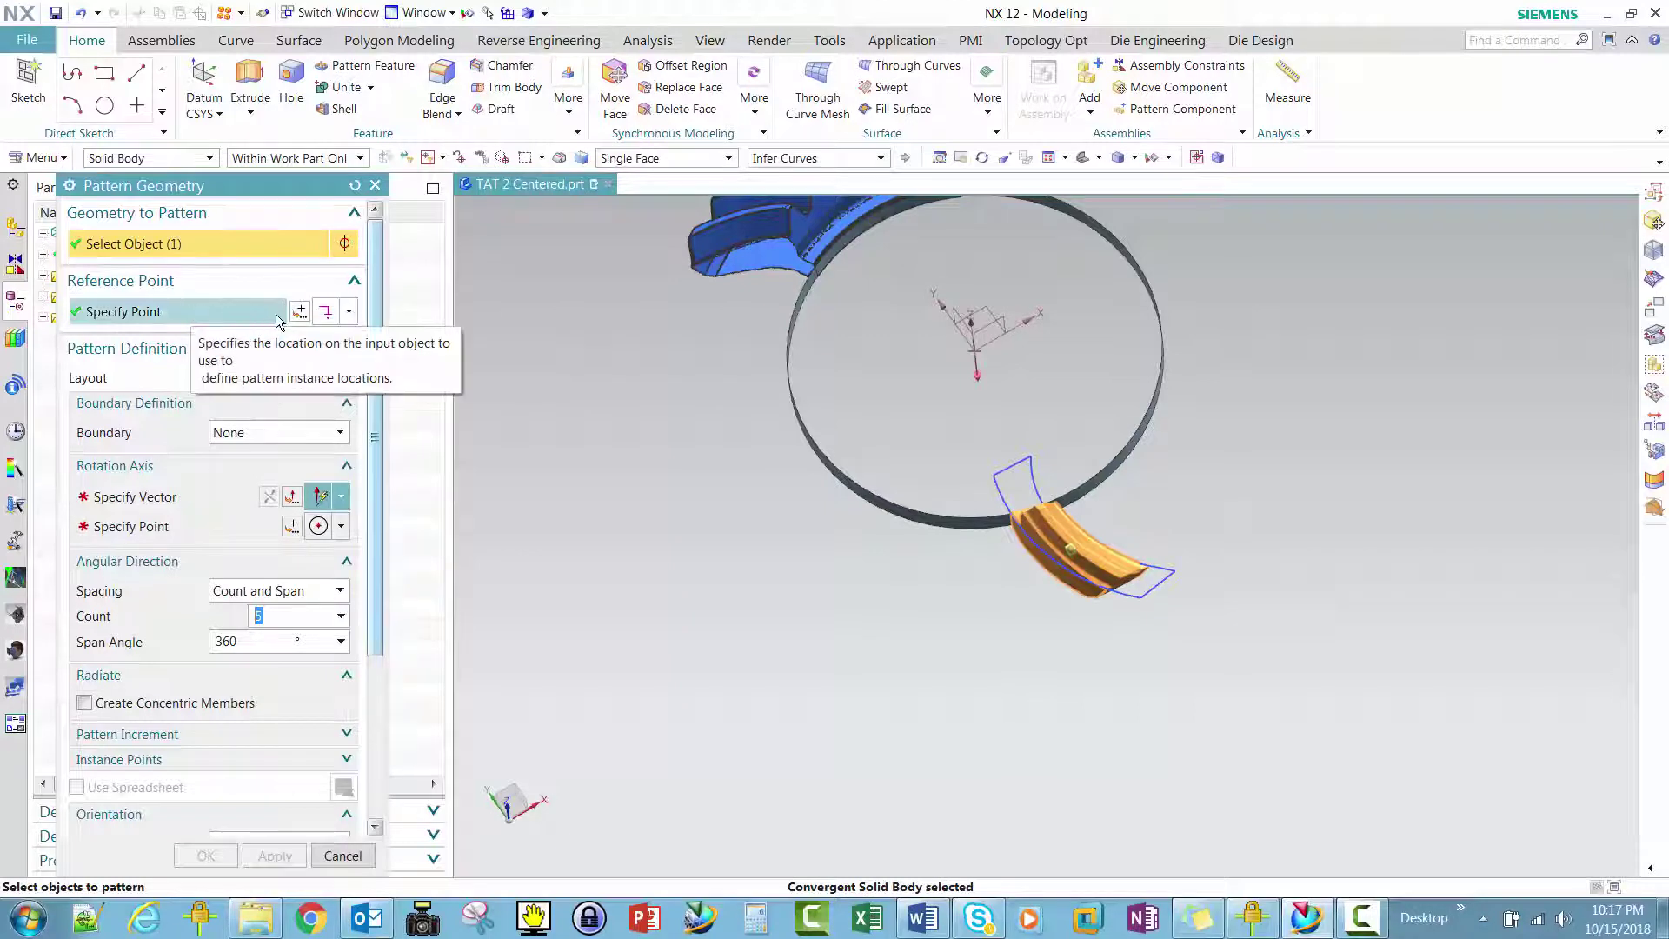
pyautogui.click(347, 312)
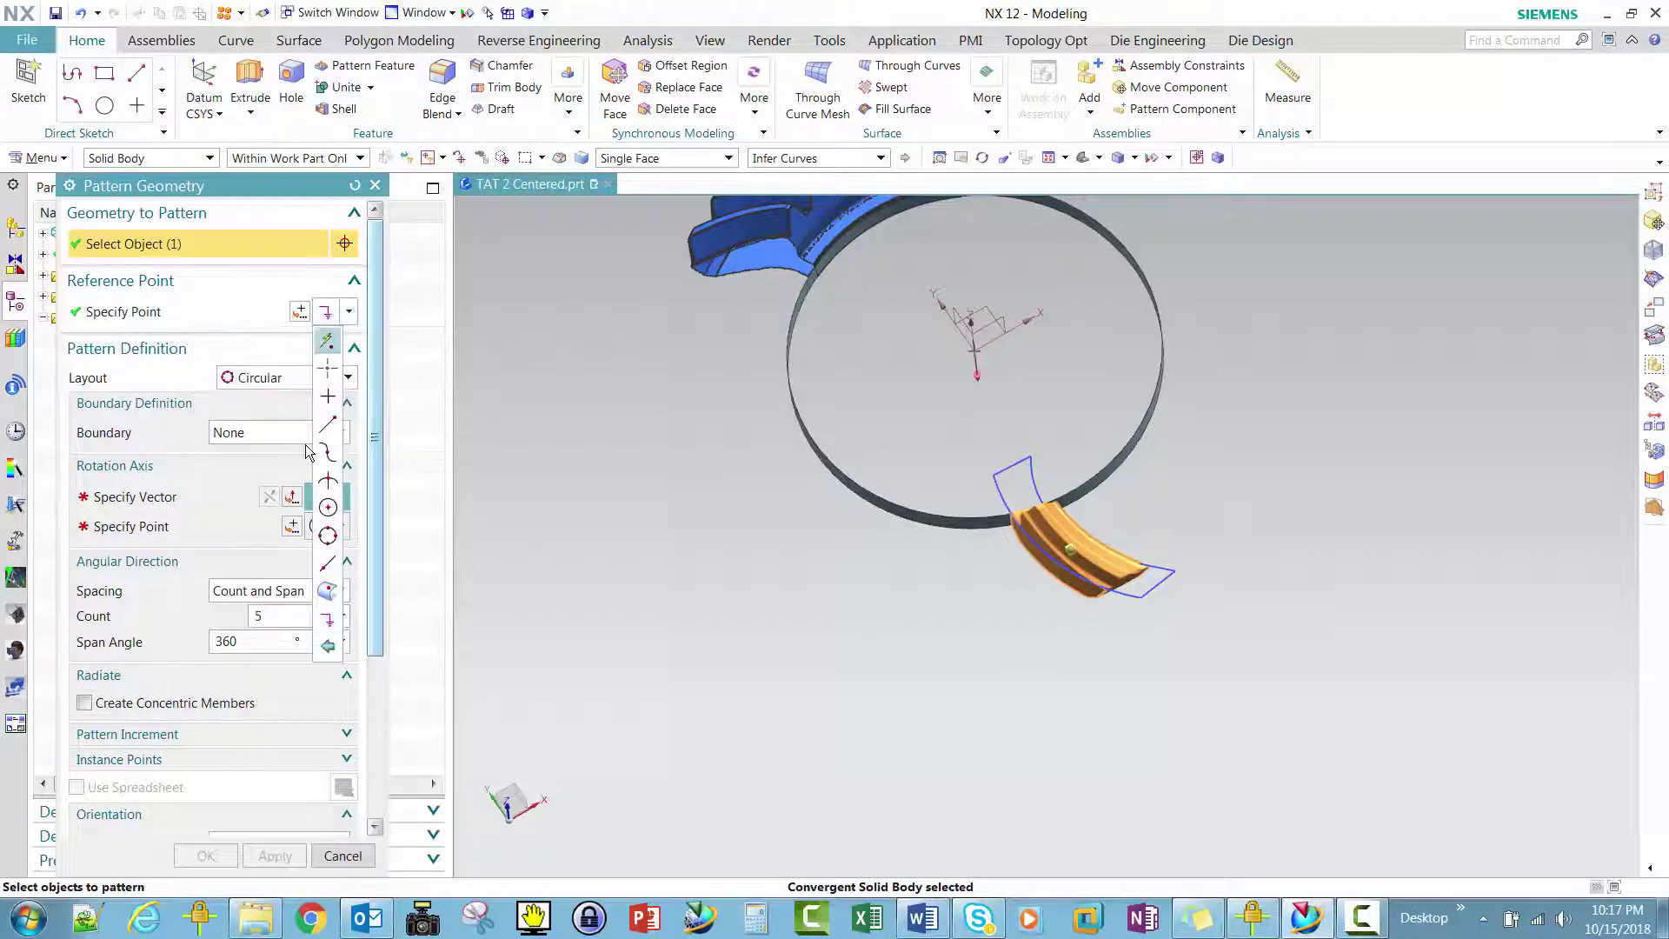
pyautogui.click(328, 504)
pyautogui.click(1116, 441)
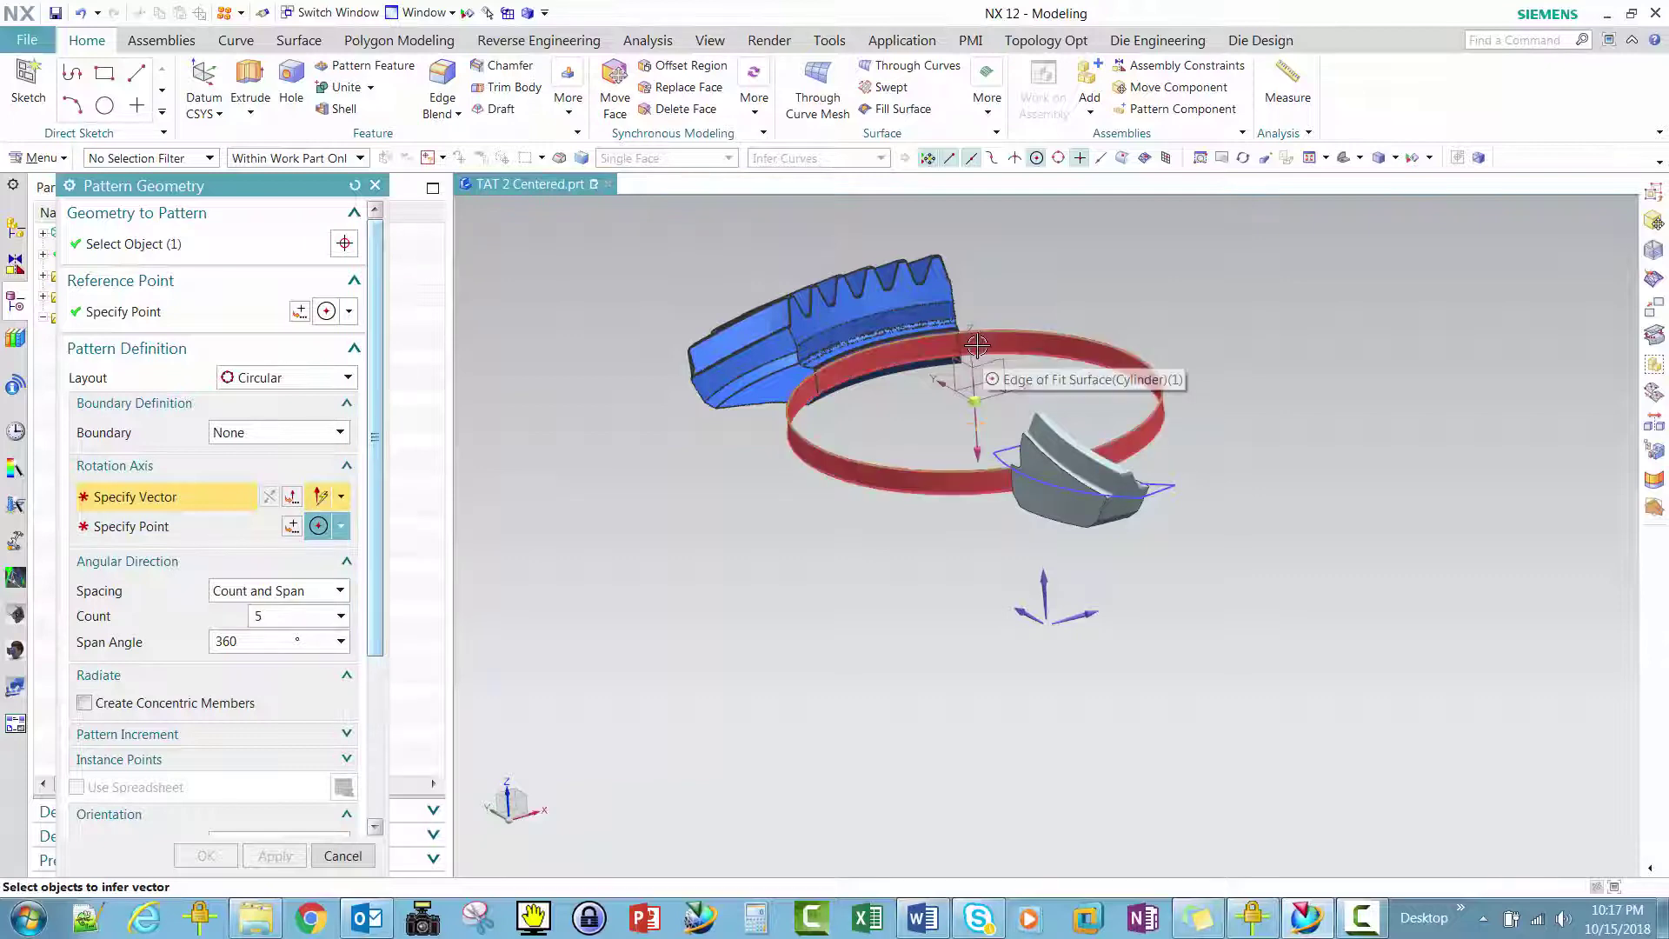
pyautogui.click(1050, 435)
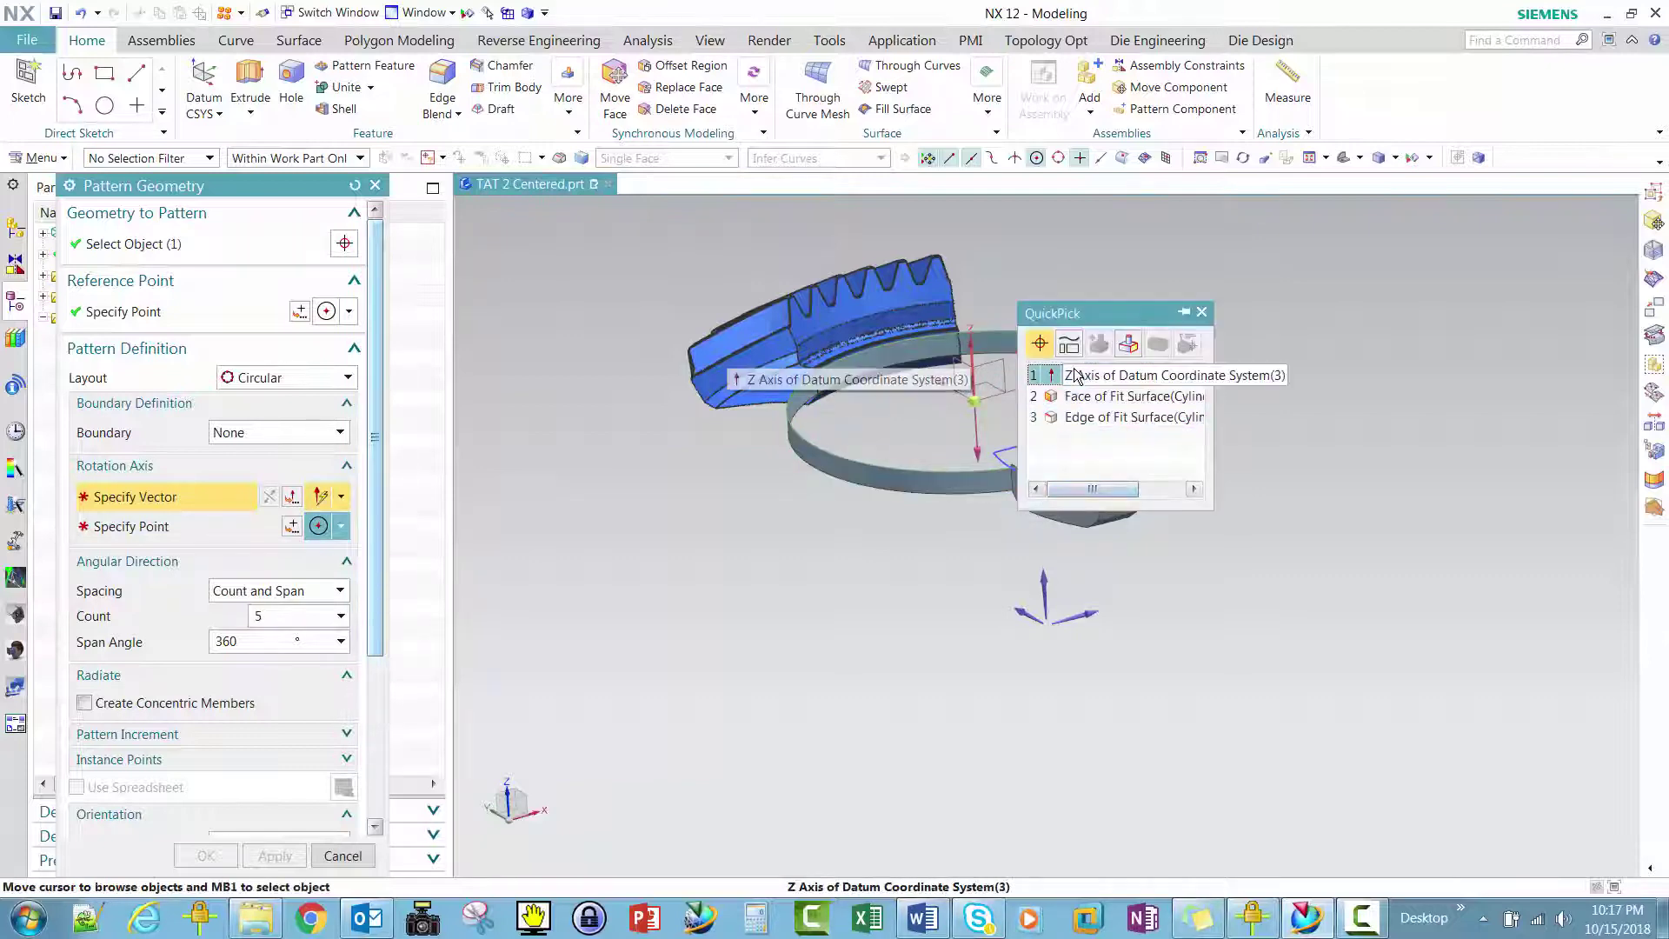
pyautogui.click(1047, 374)
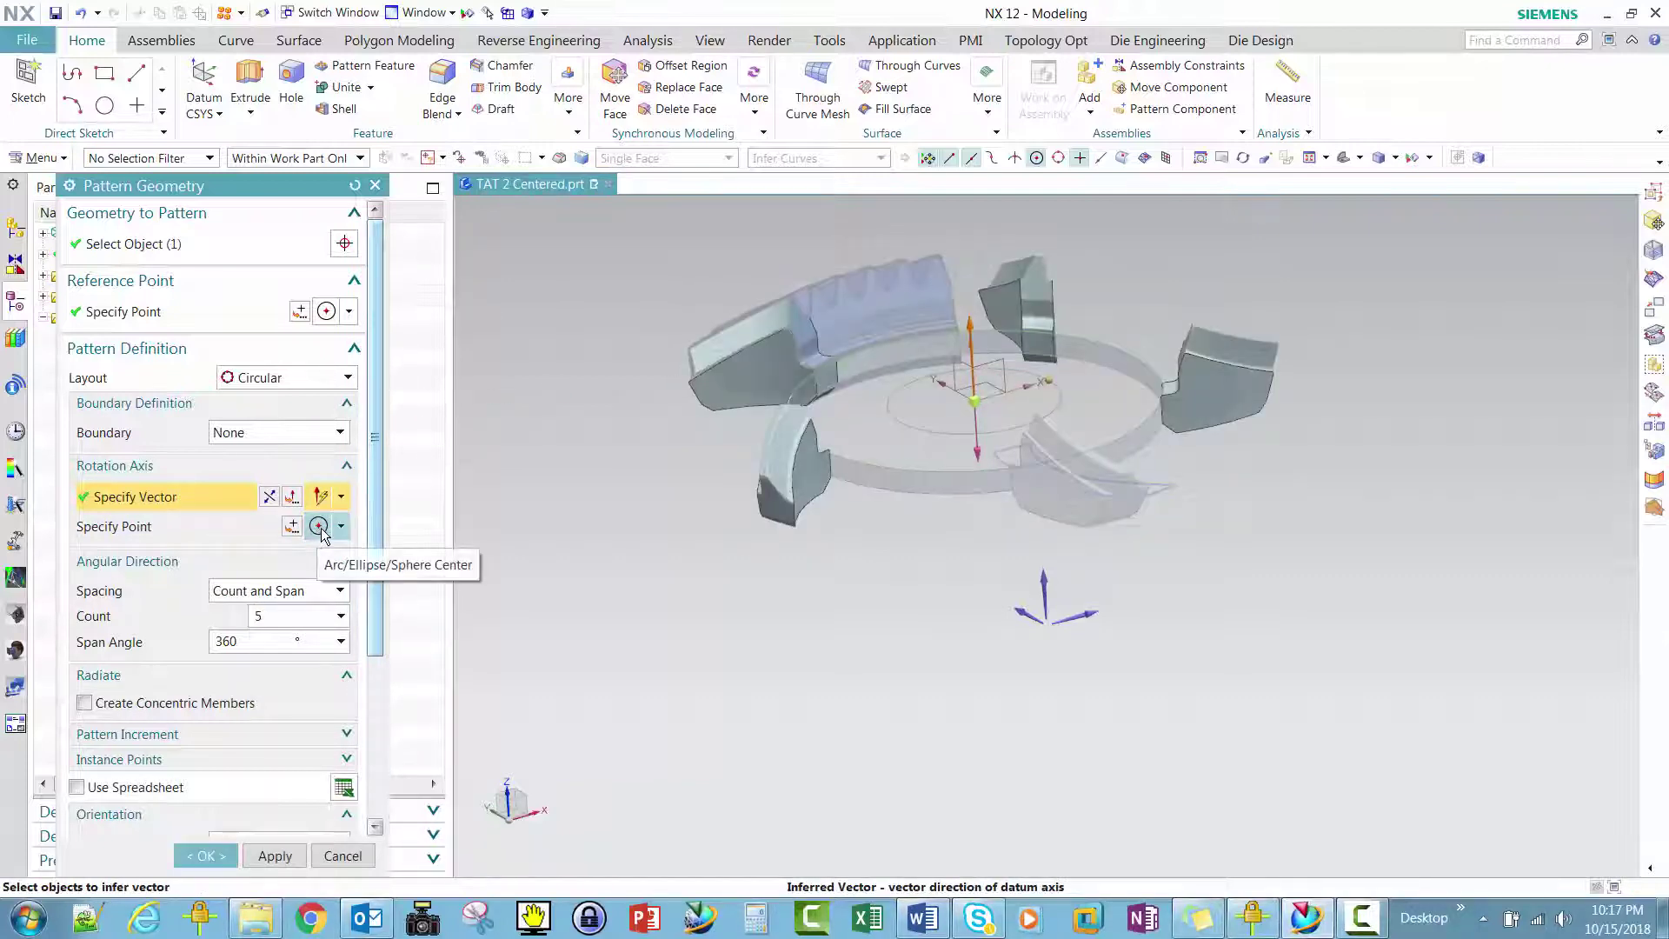
# - Try counts of 32, 33 and 34 for the circular tooth pattern, and settle on a count of 36
pyautogui.doubleClick(272, 618)
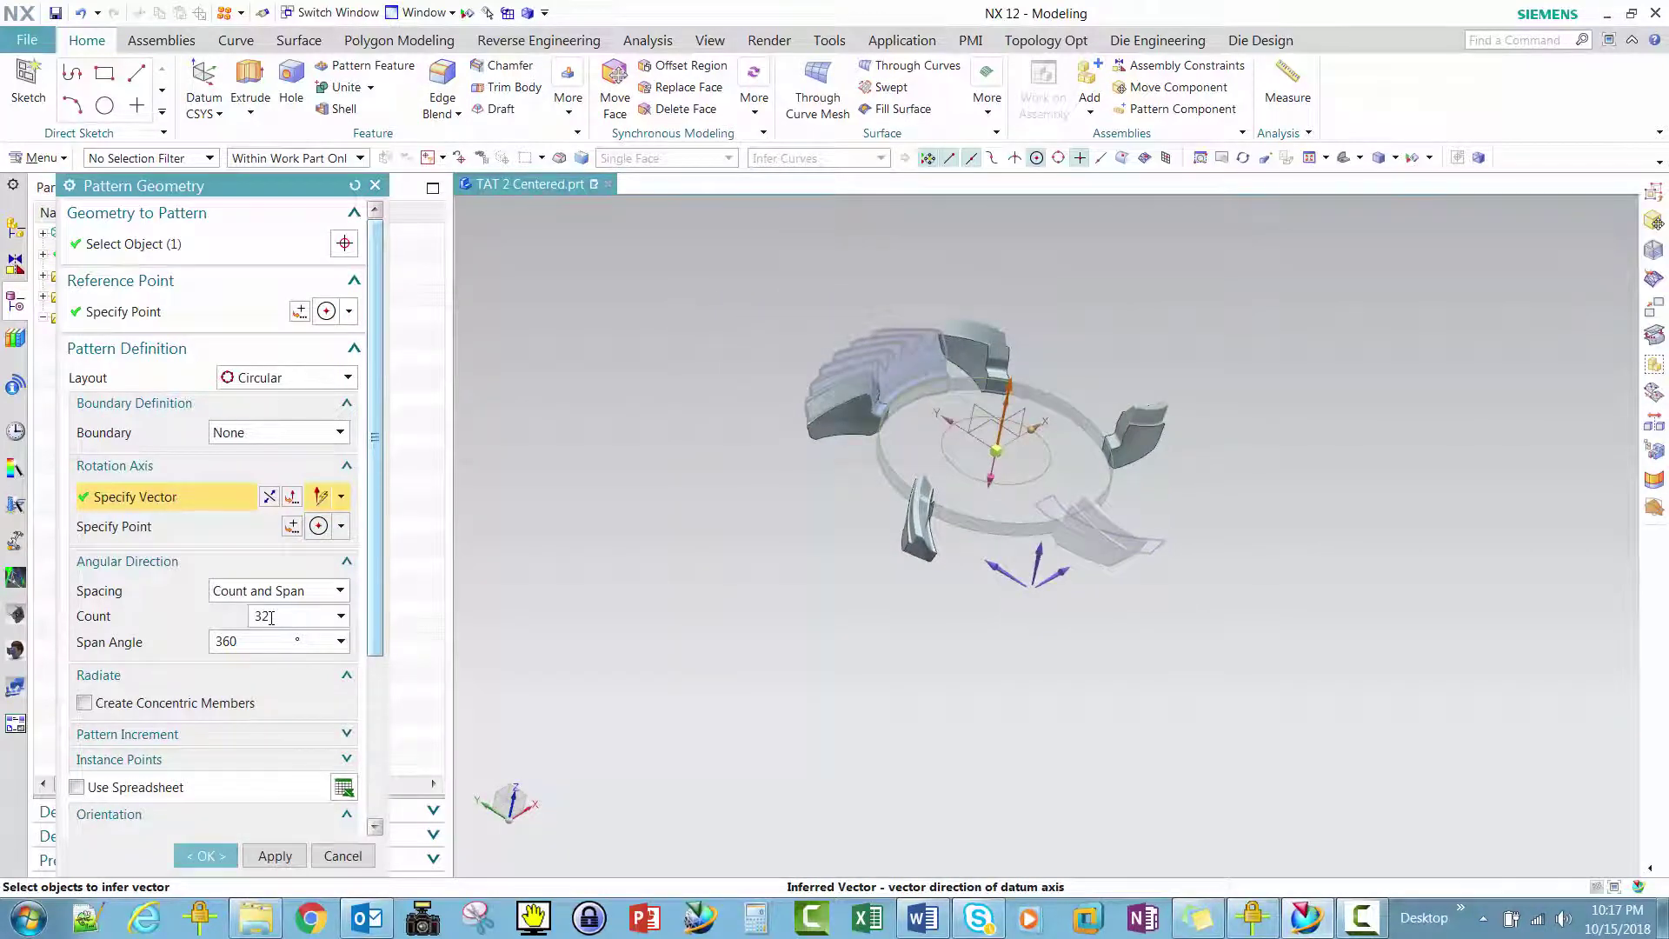
pyautogui.press('Return')
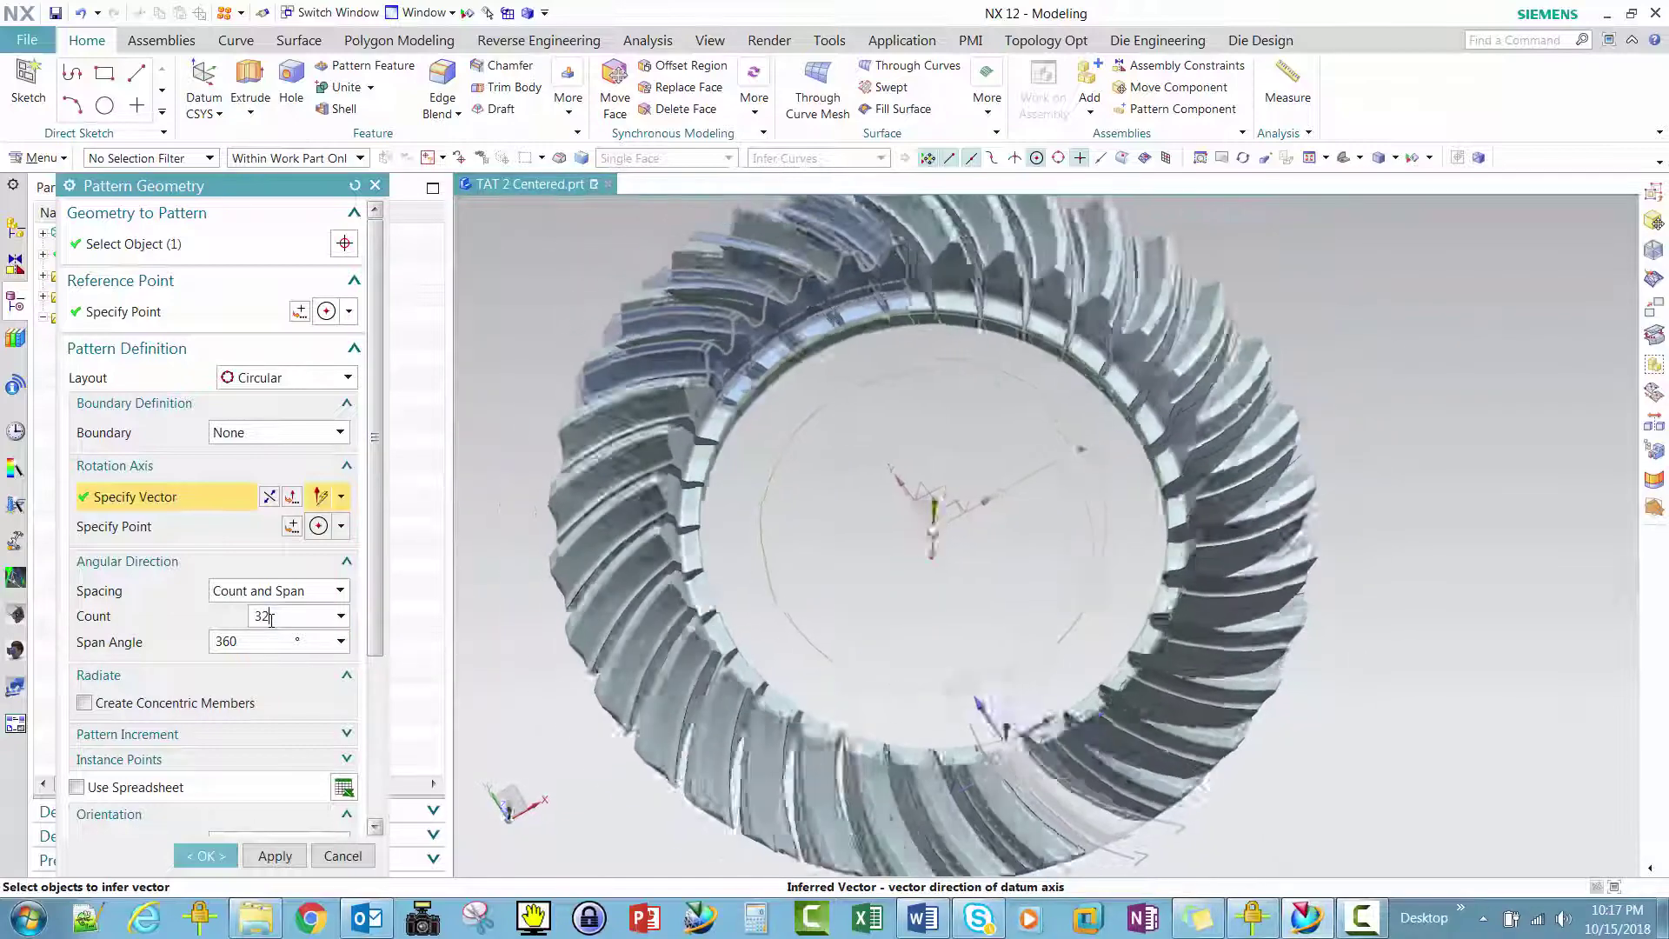
pyautogui.write('33')
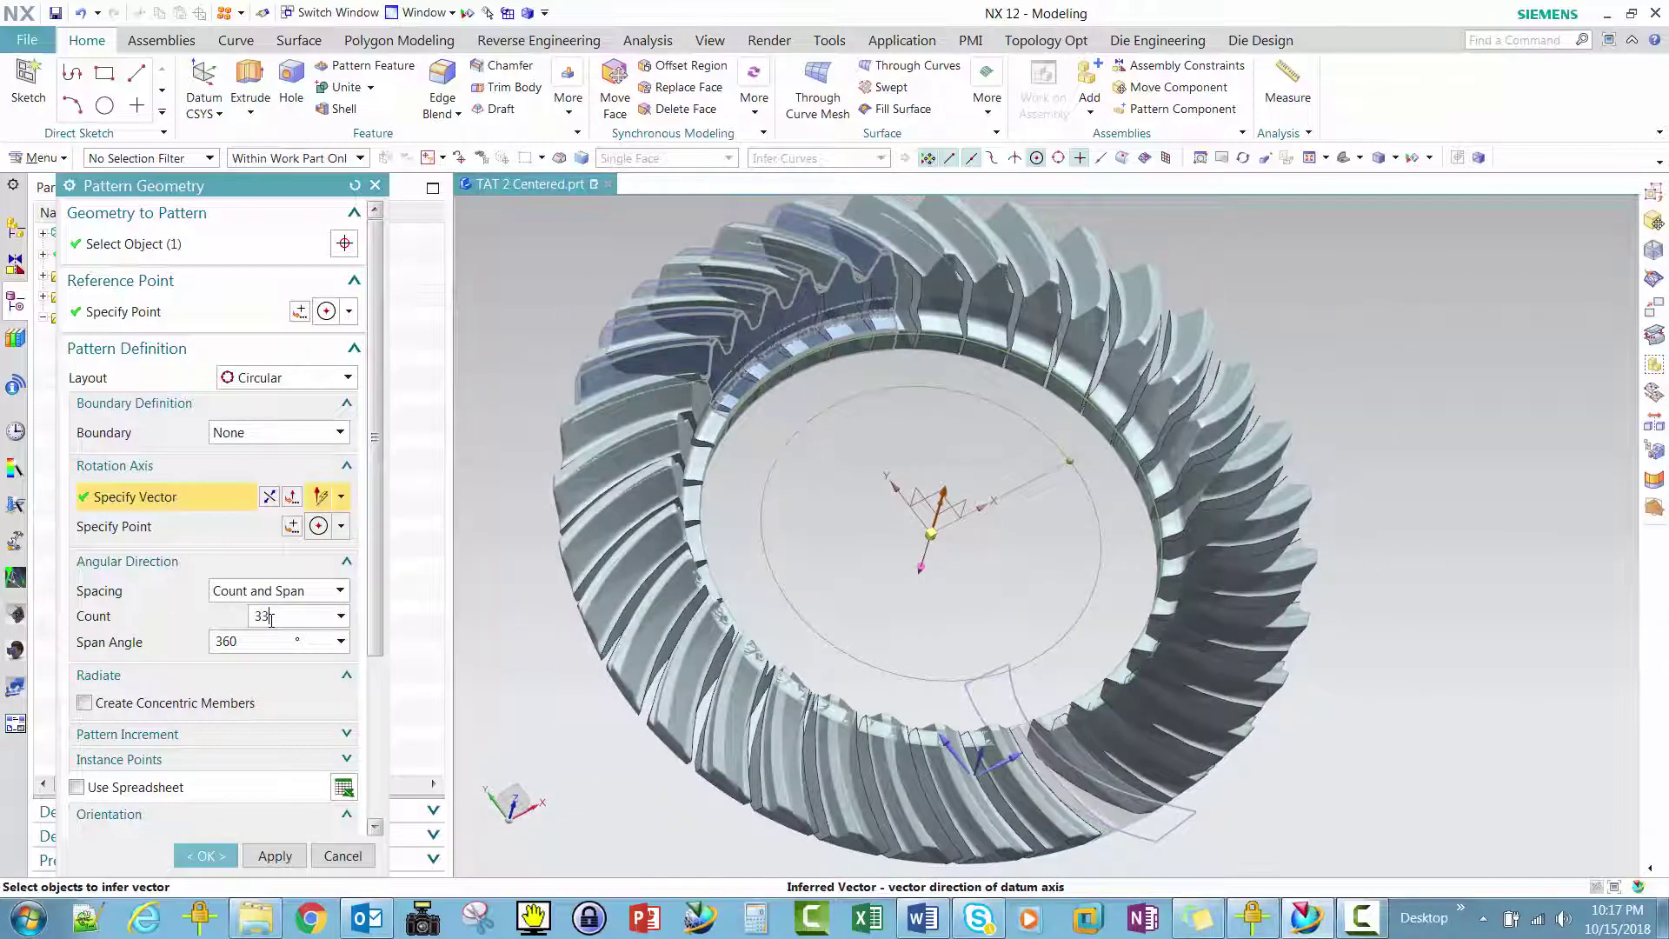
pyautogui.press('Return')
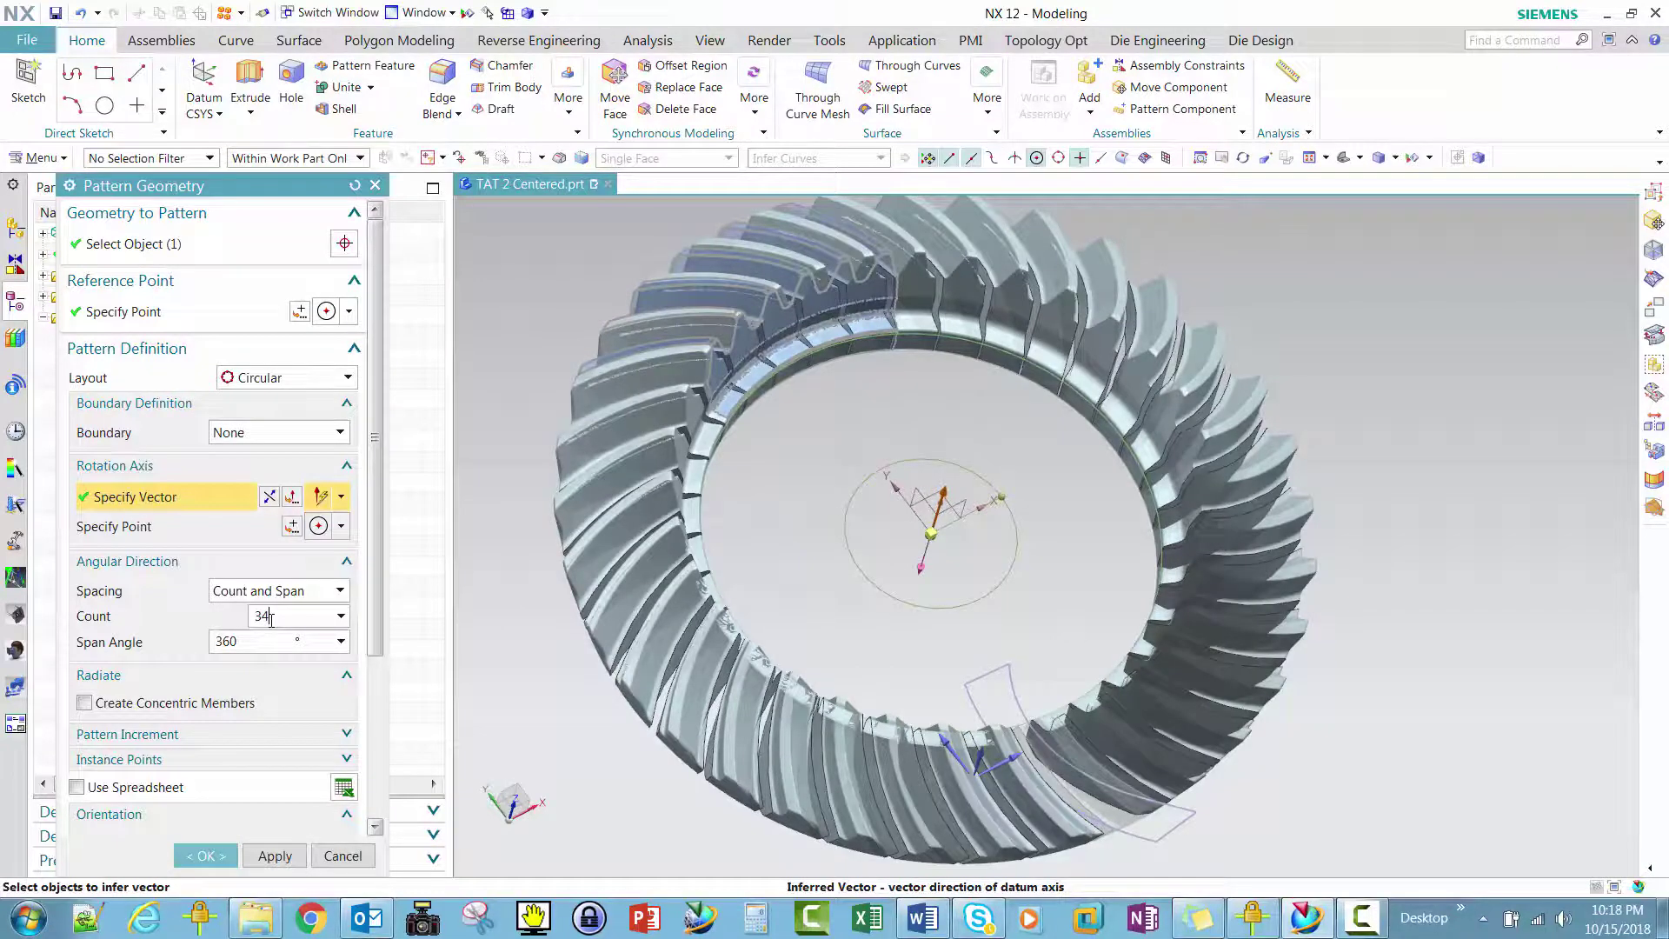
pyautogui.press('Return')
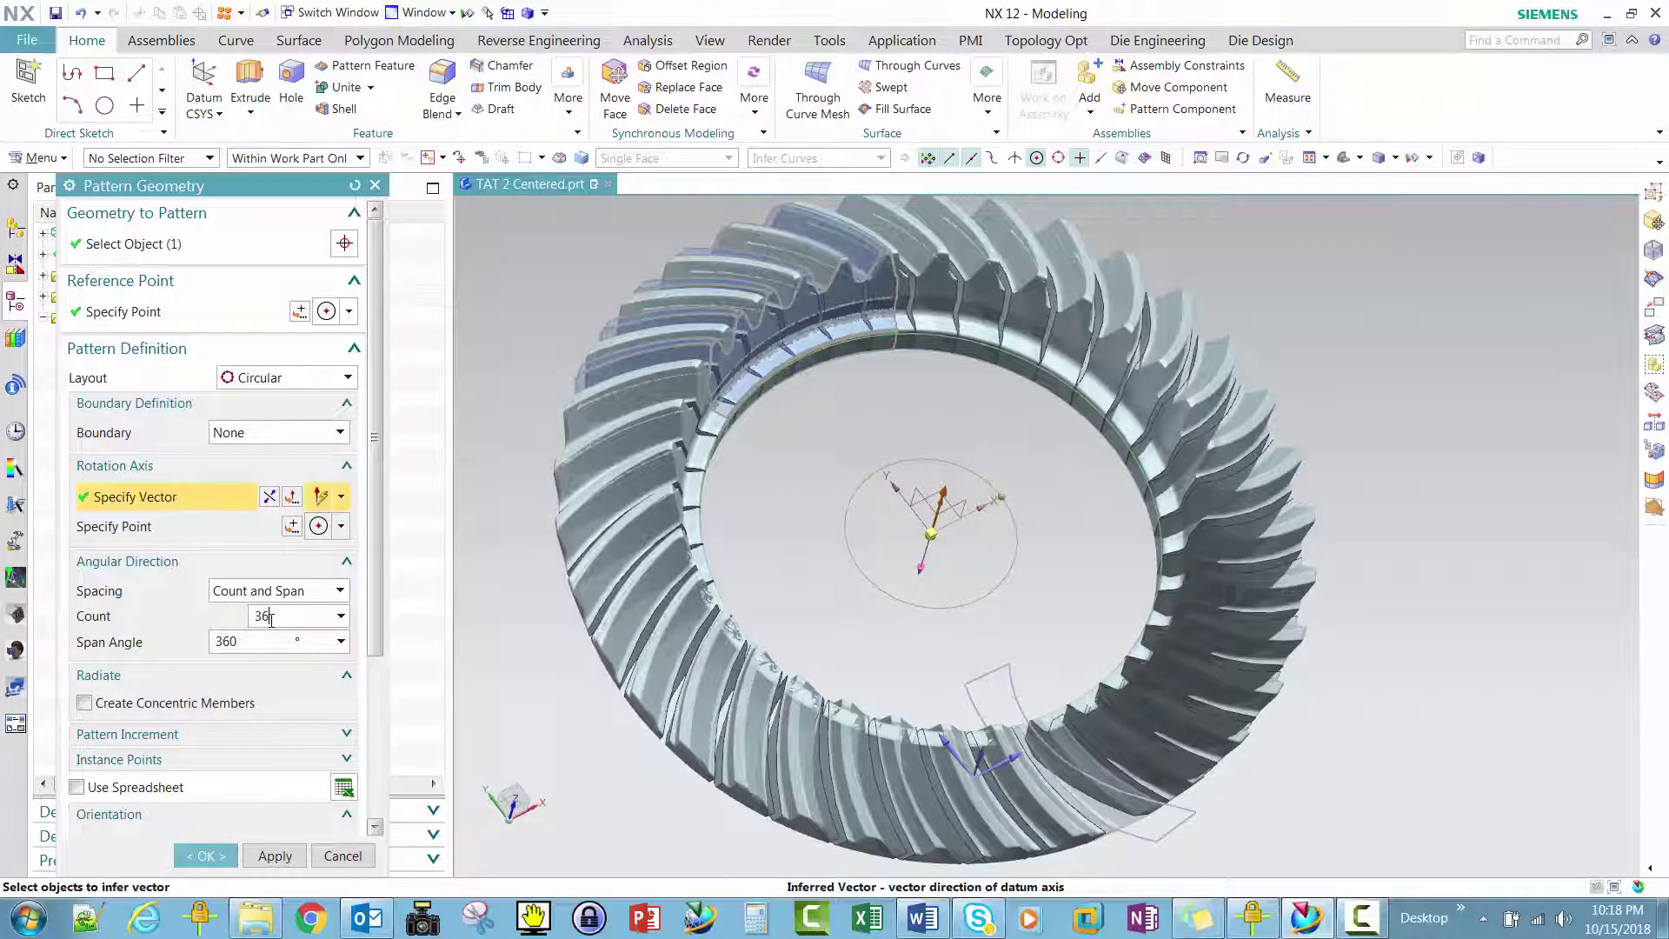
pyautogui.write('36')
pyautogui.press('Return')
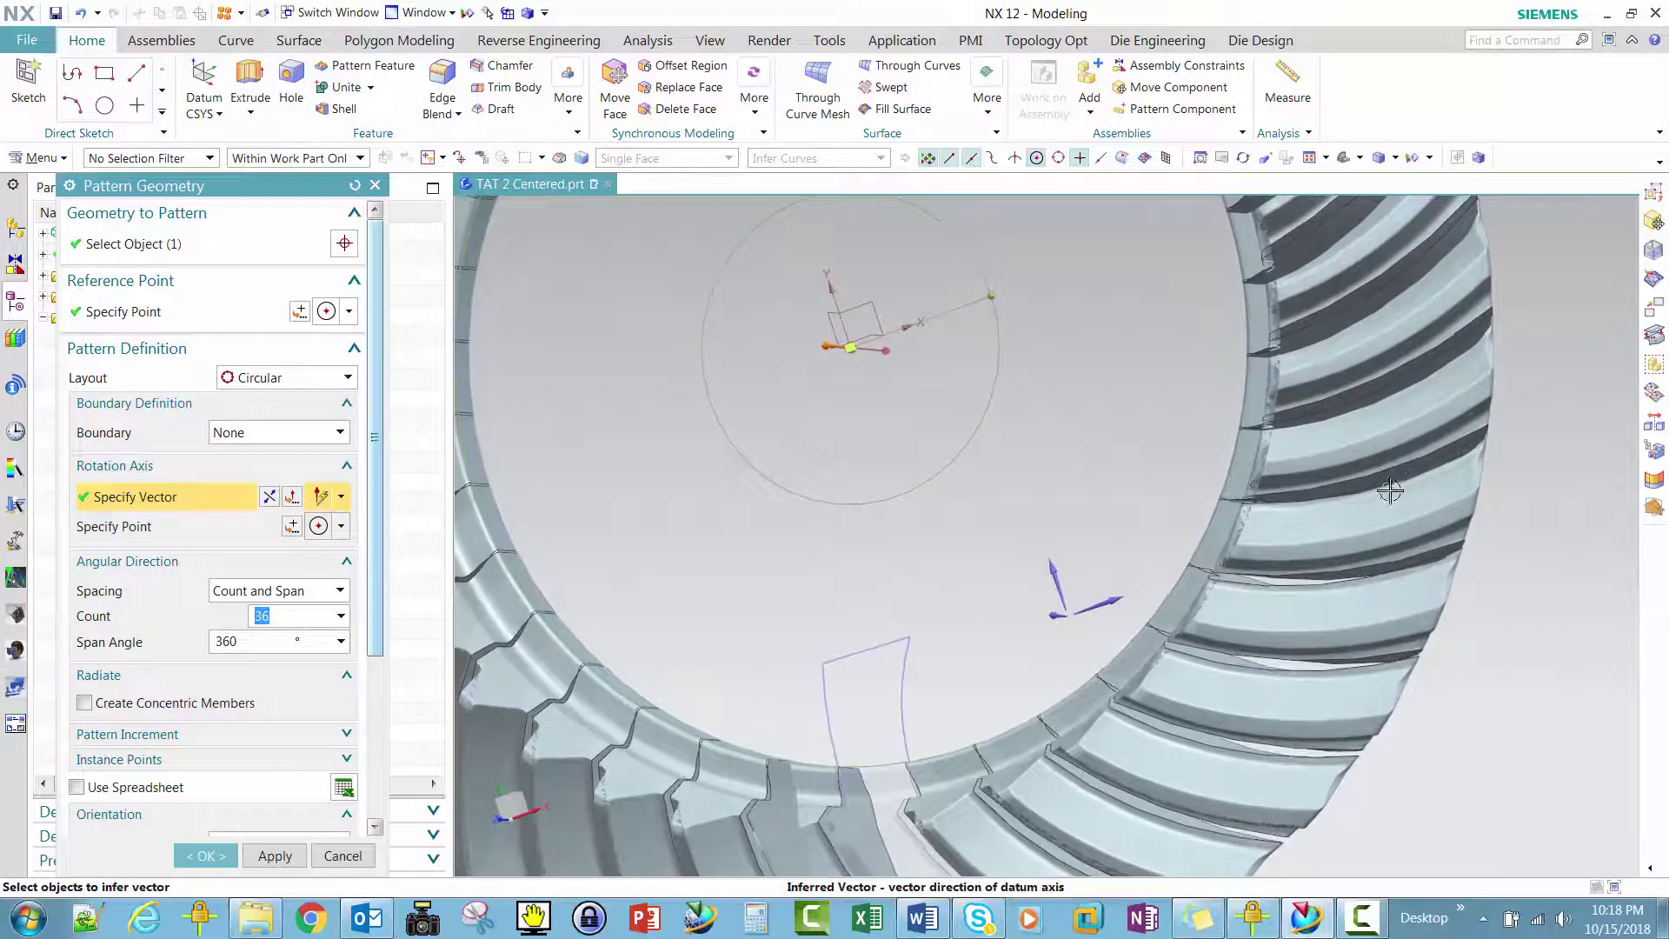
# - Create the circular tooth pattern and examine the joints between neighbouring teeth along the gear's outer rim
pyautogui.click(201, 857)
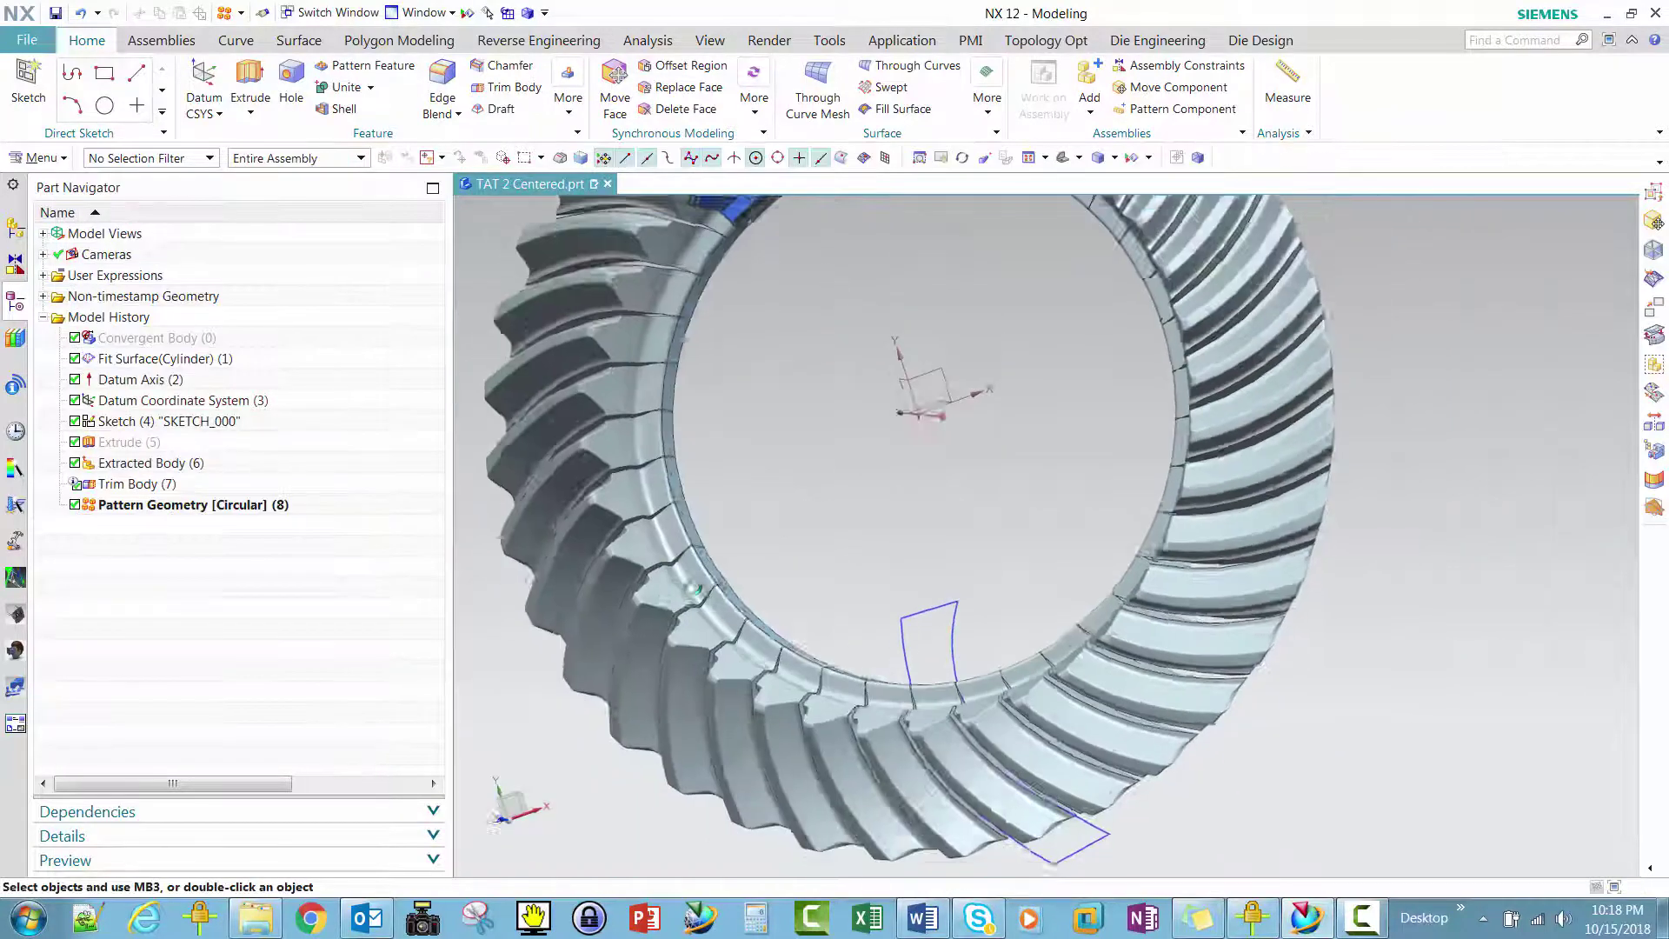
pyautogui.moveTo(694, 587); pyautogui.dragTo(983, 585, button='middle')
pyautogui.scroll(5, 983, 585)
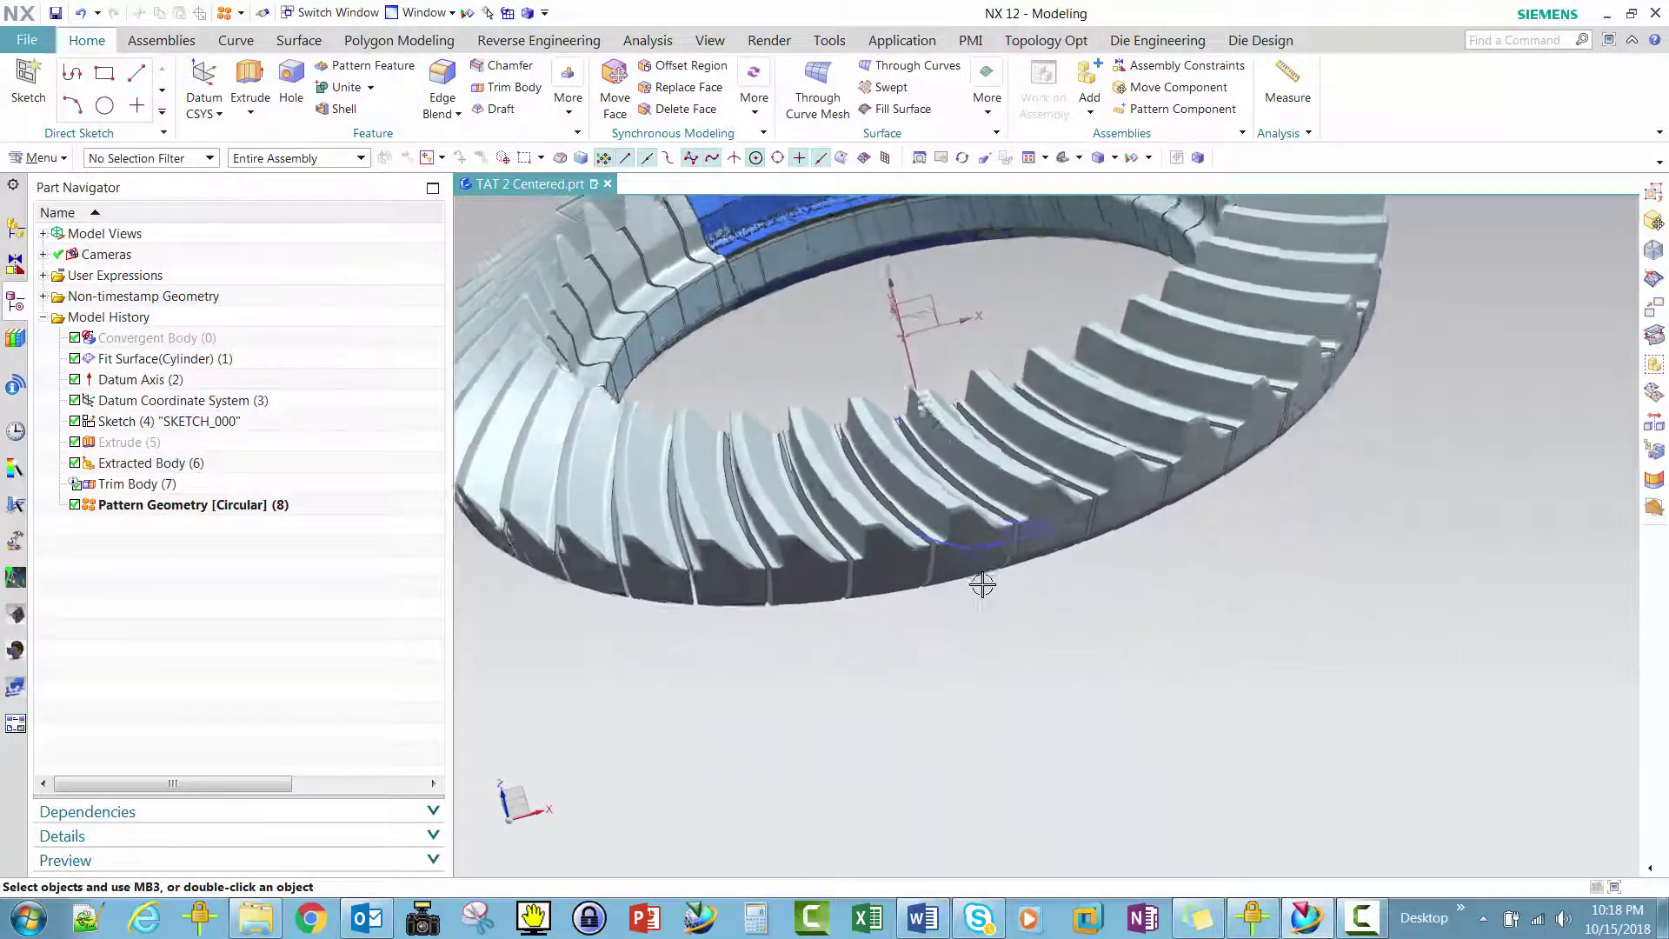
pyautogui.scroll(-3, 982, 584)
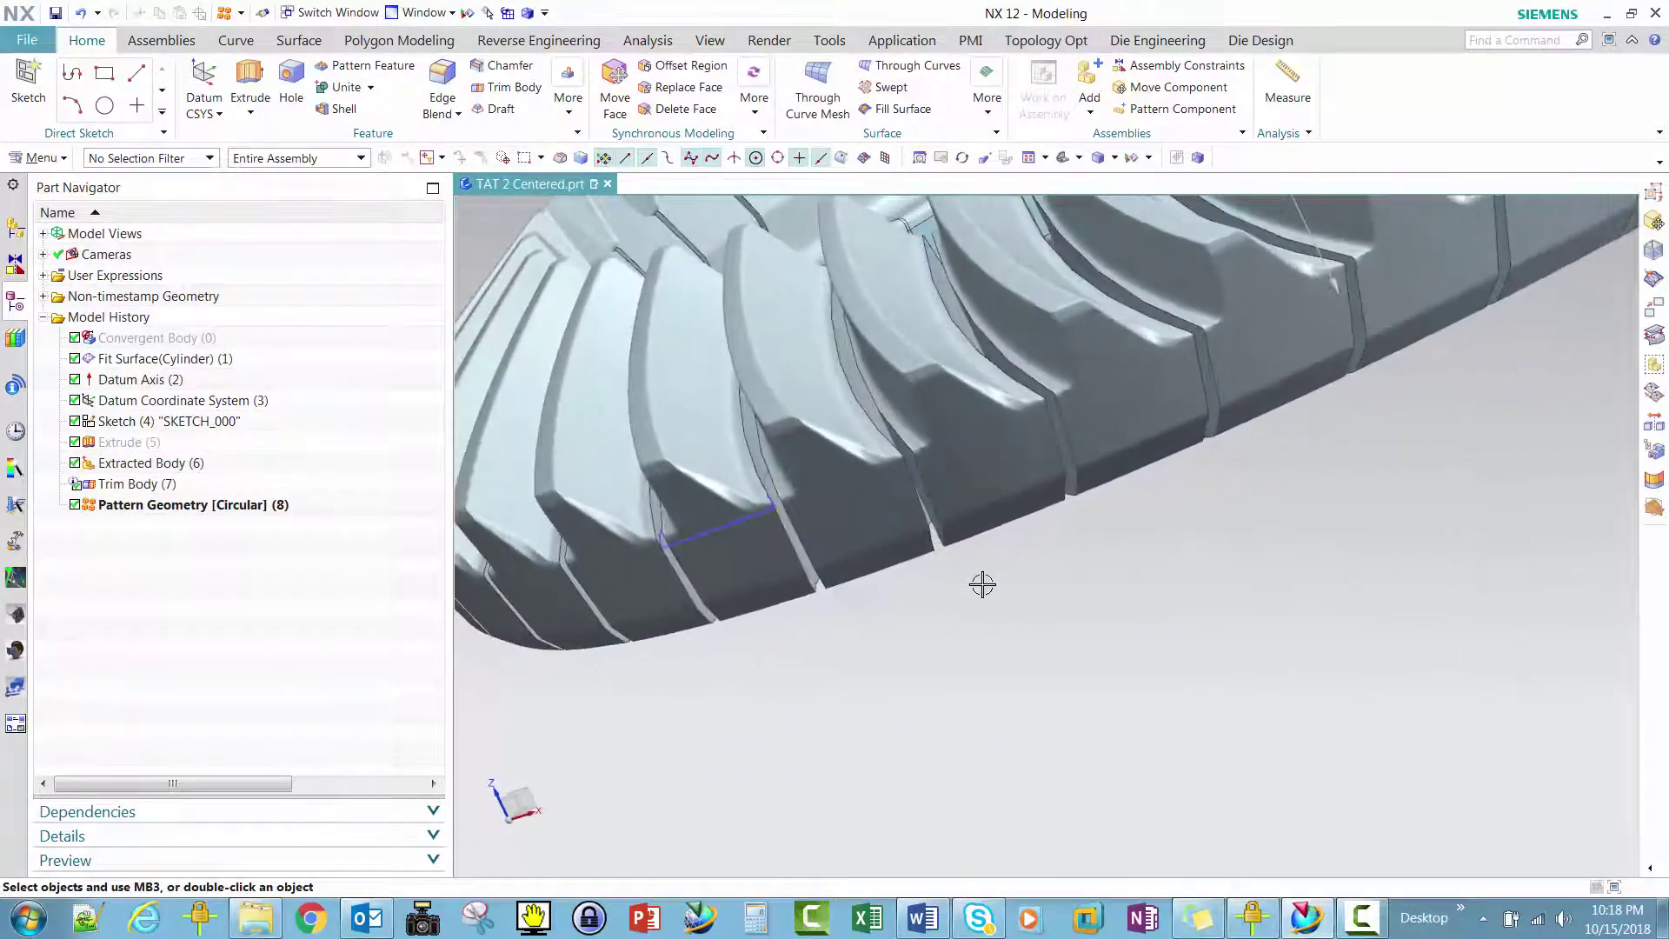
pyautogui.scroll(4, 983, 584)
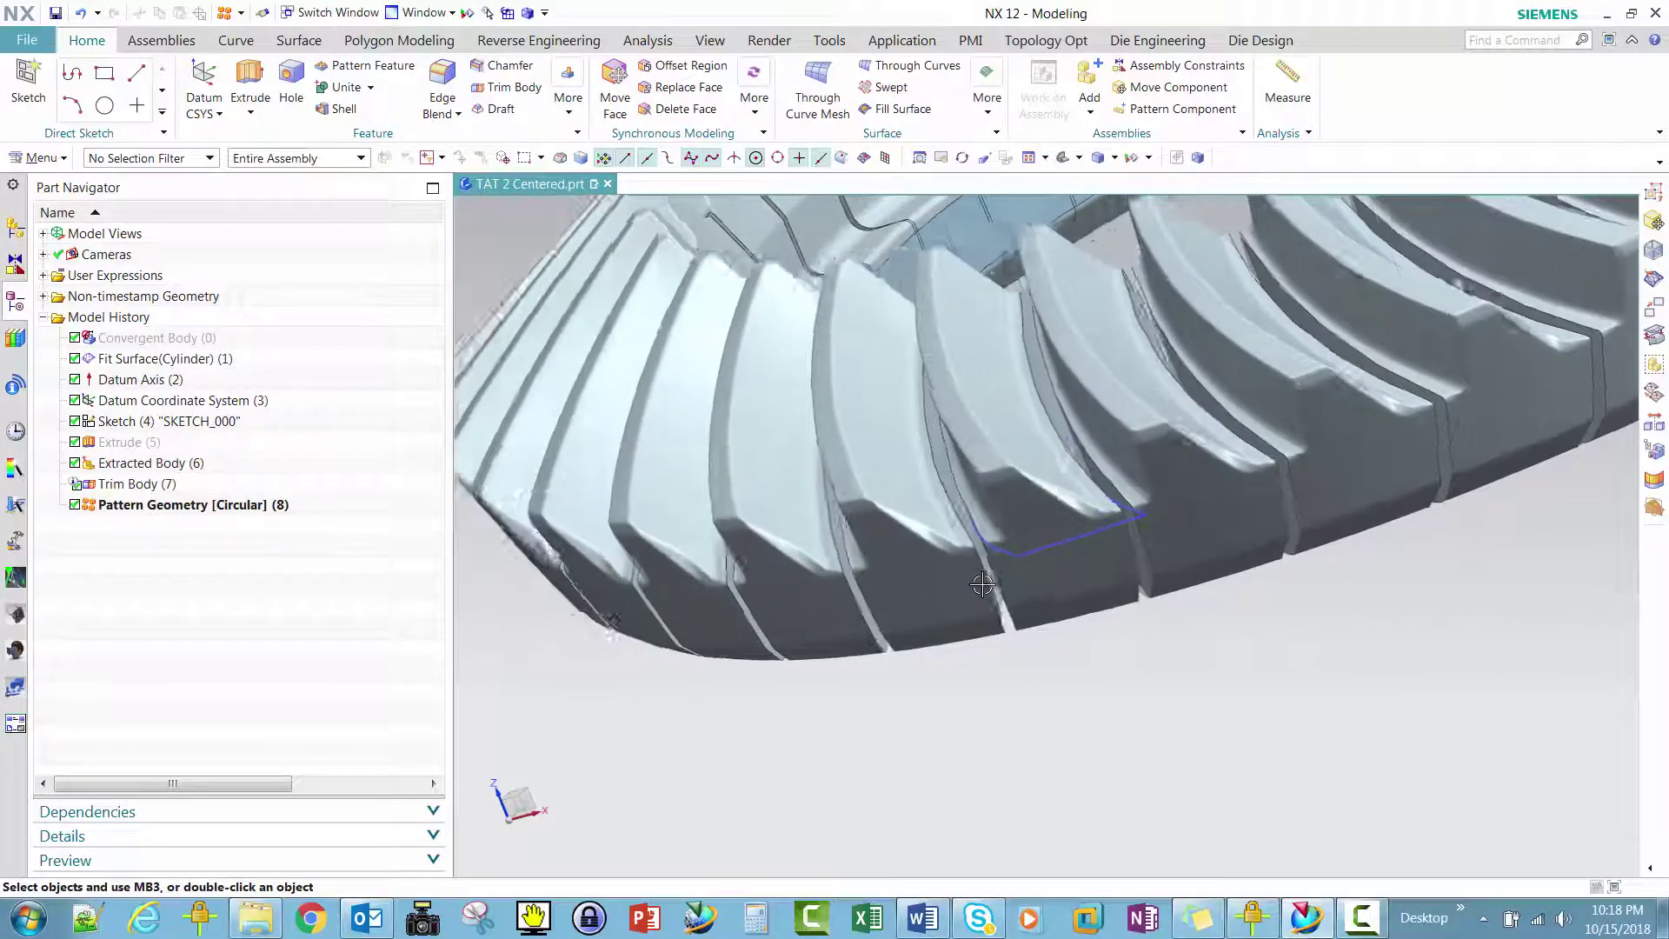
# - Make Trim Body the current feature and offset one convergent side face of the tooth by 1 mm using Offset Face
pyautogui.rightClick(128, 485)
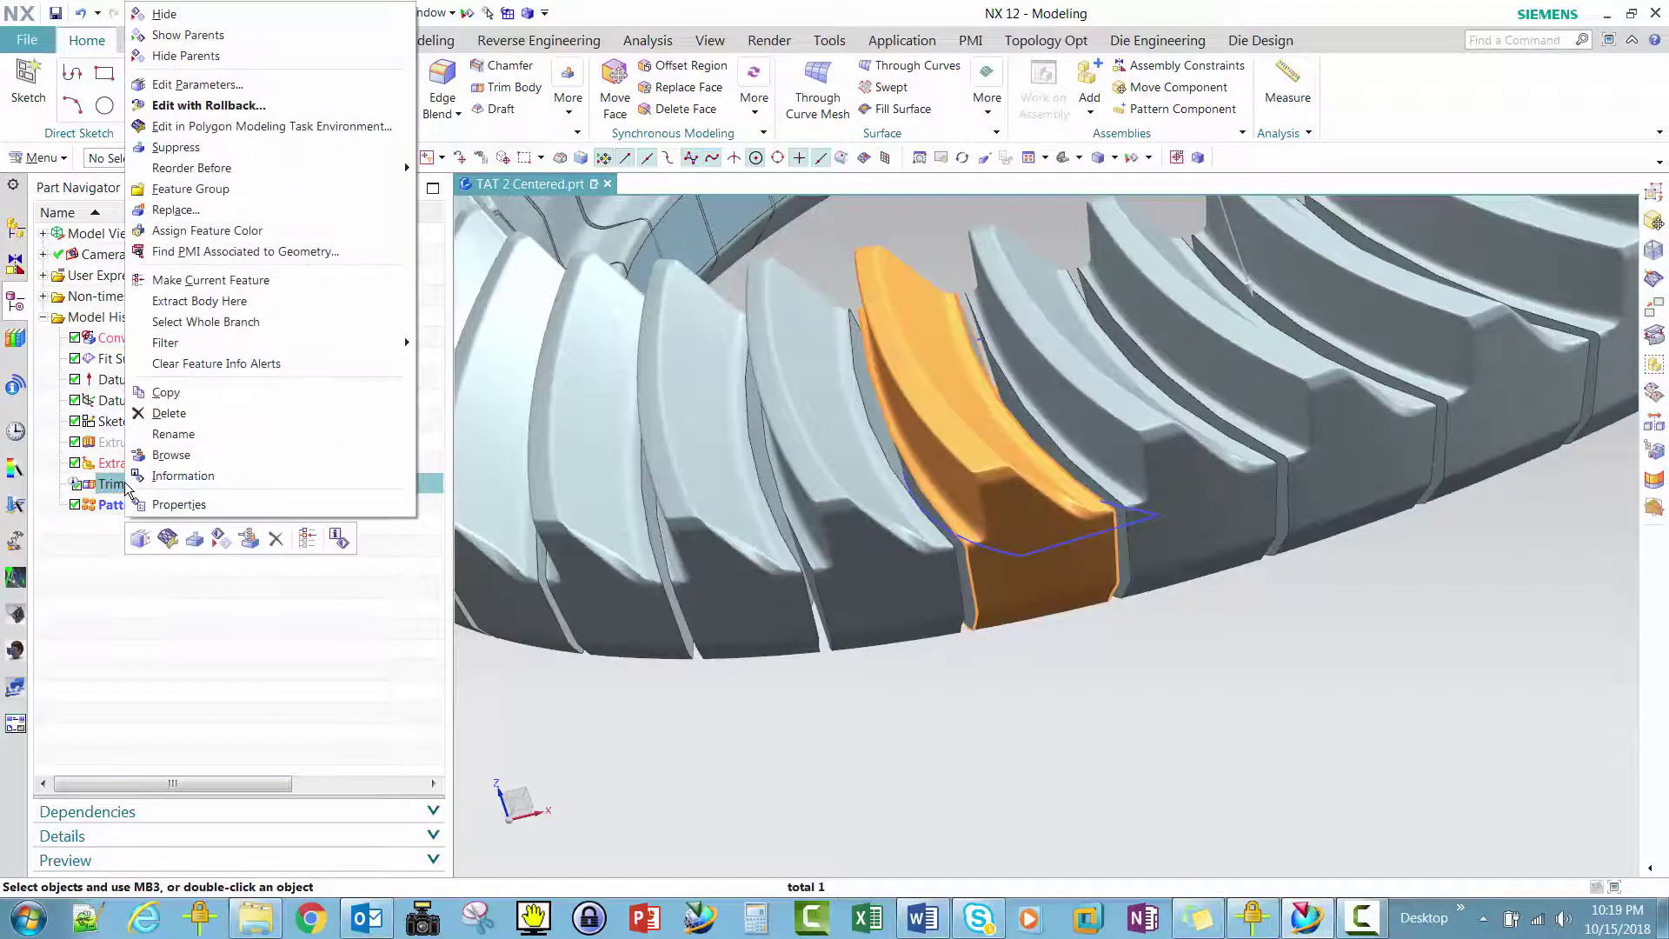
pyautogui.click(221, 281)
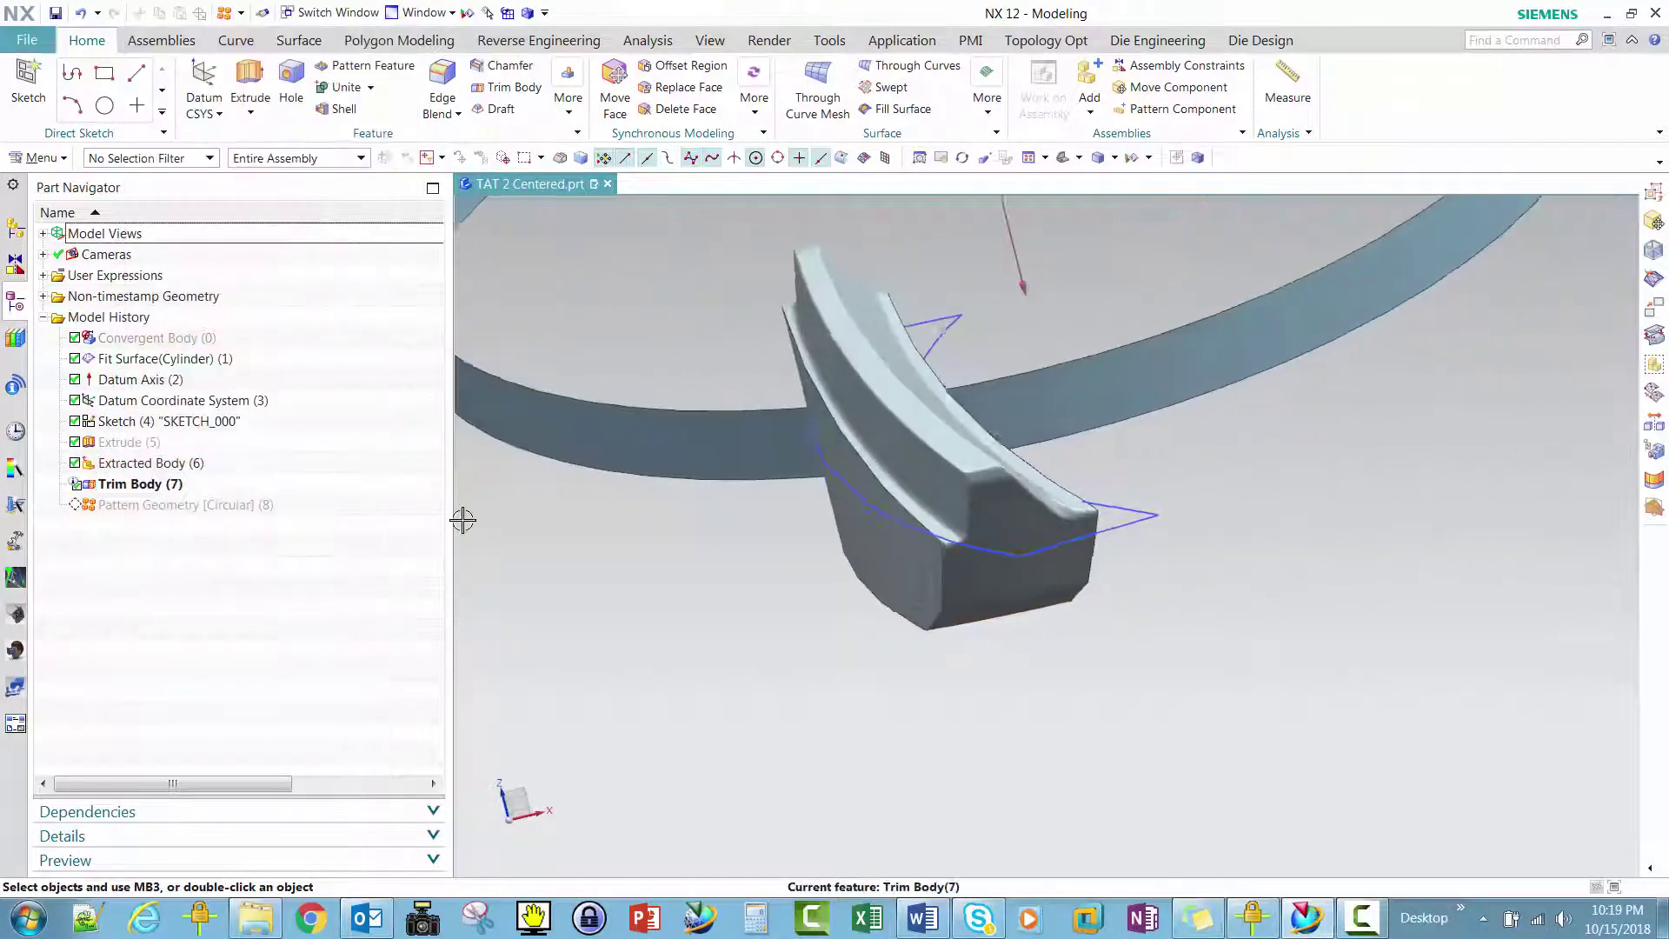
pyautogui.click(754, 109)
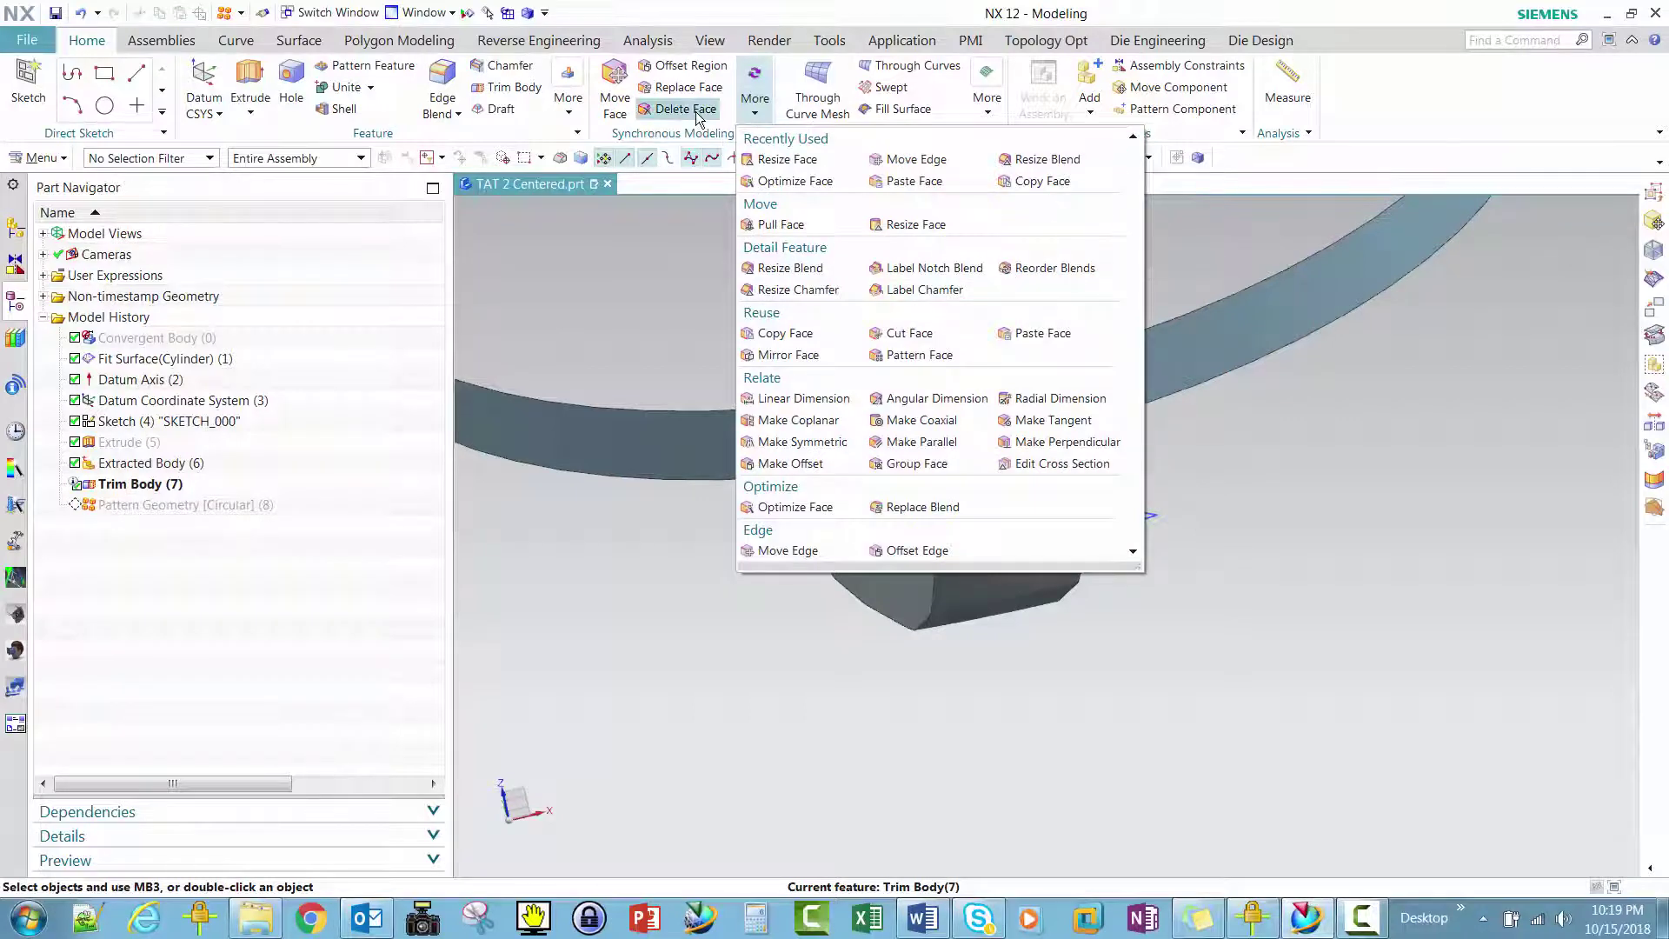
pyautogui.click(568, 87)
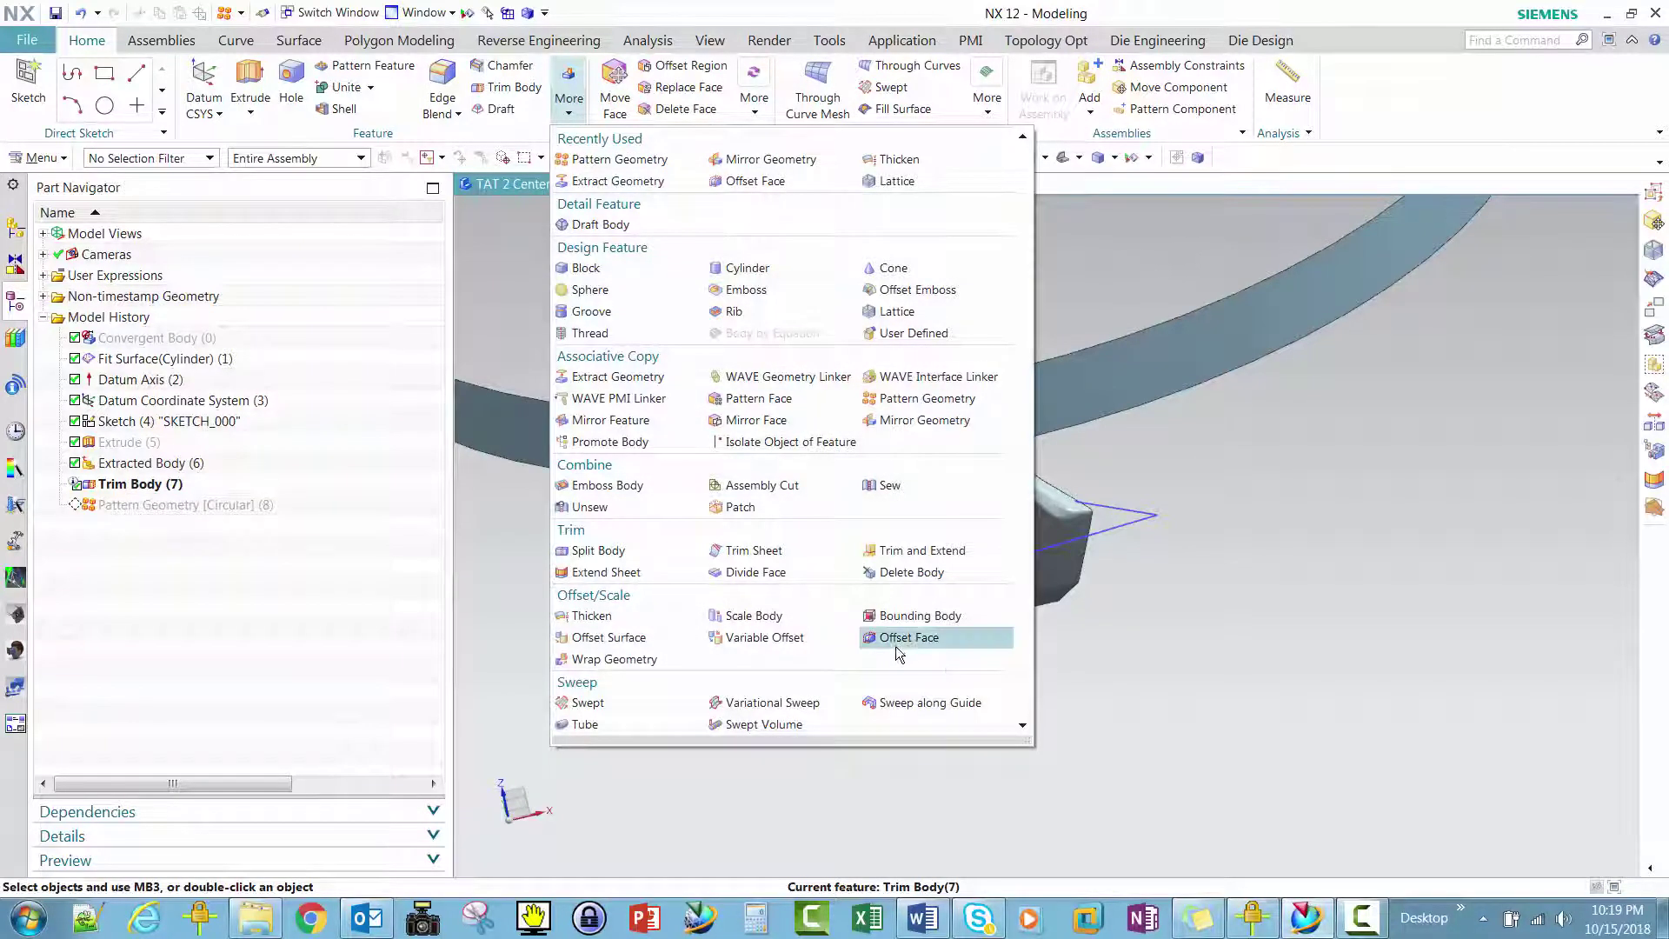
pyautogui.click(895, 640)
pyautogui.moveTo(869, 560)
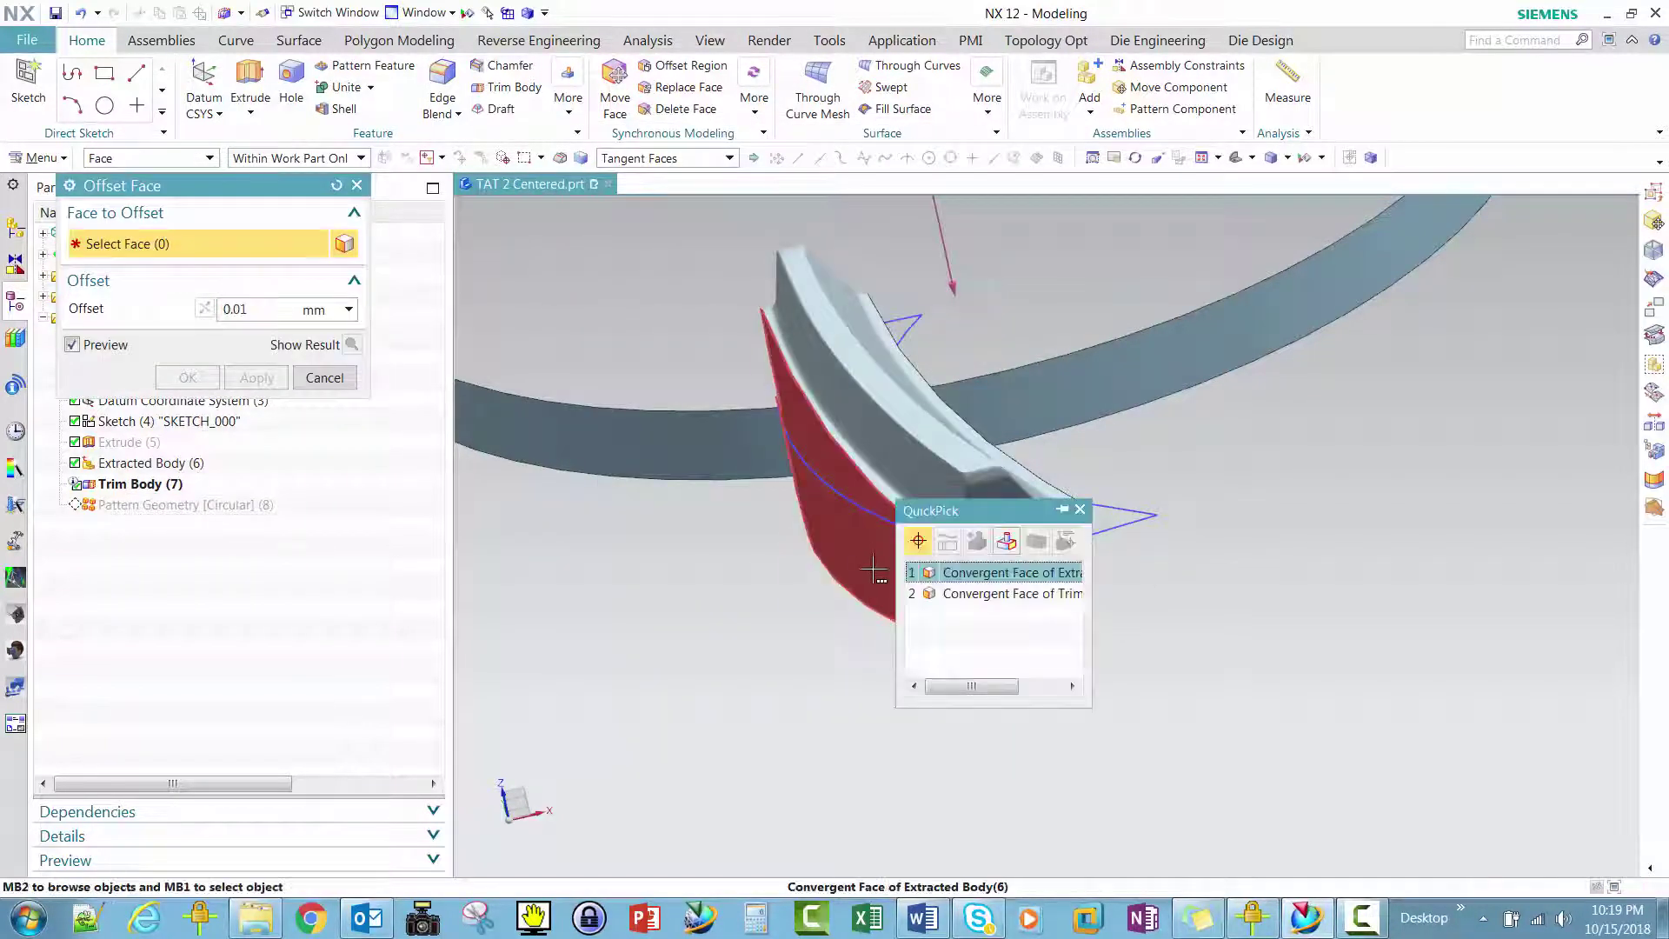
pyautogui.click(946, 572)
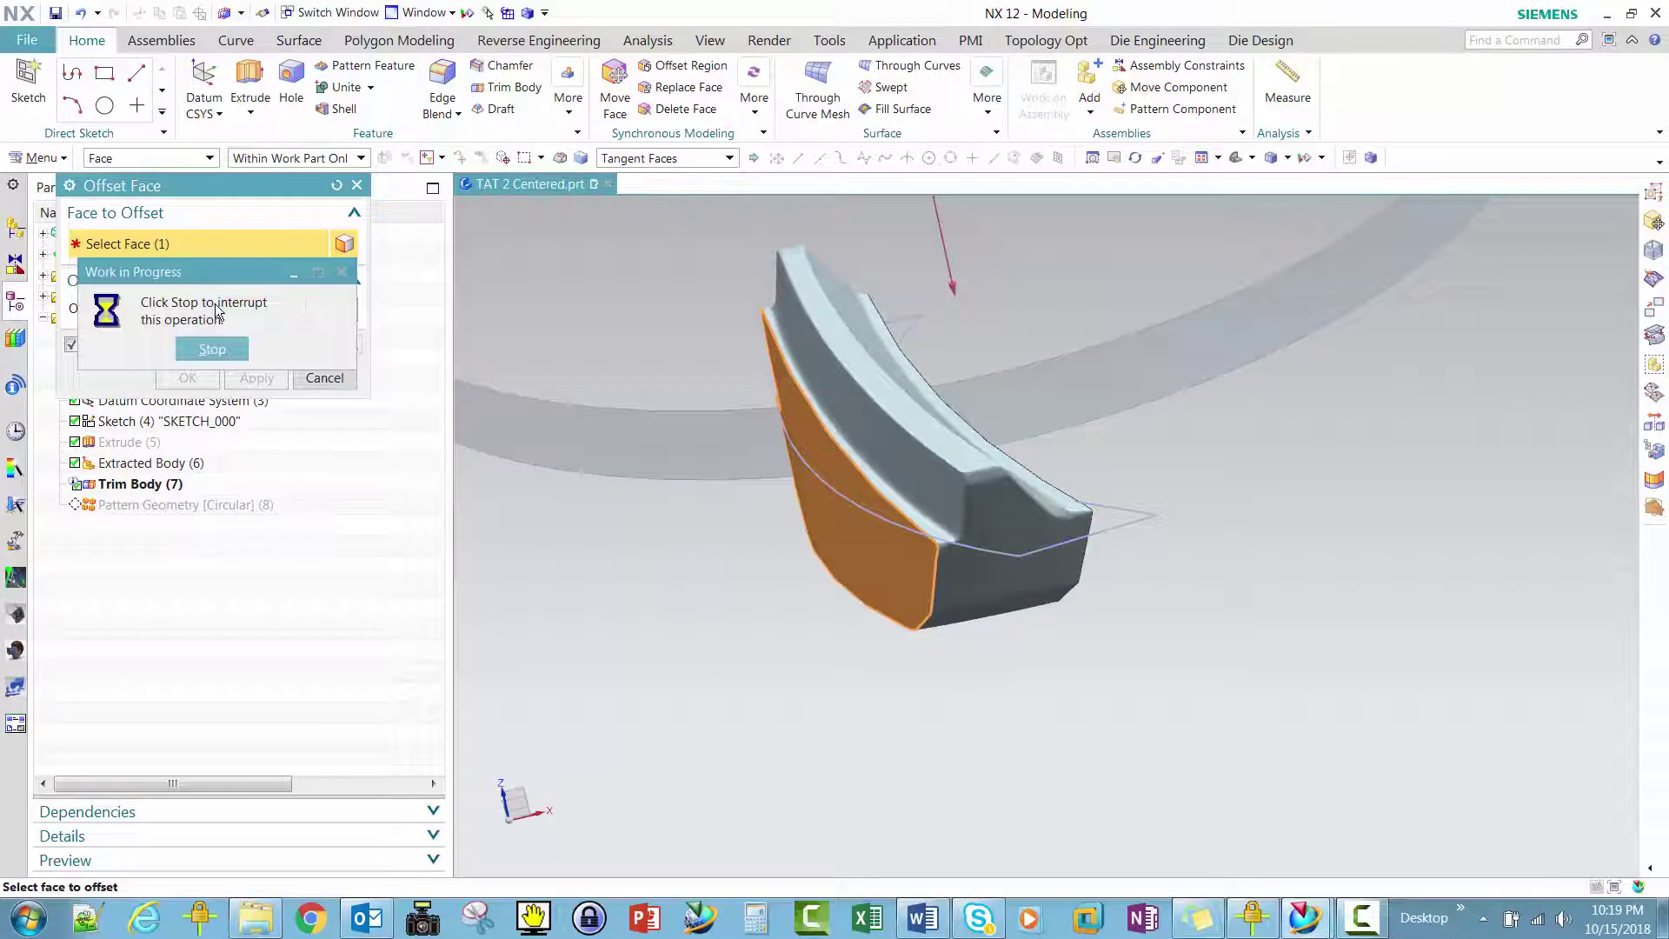
pyautogui.doubleClick(216, 307)
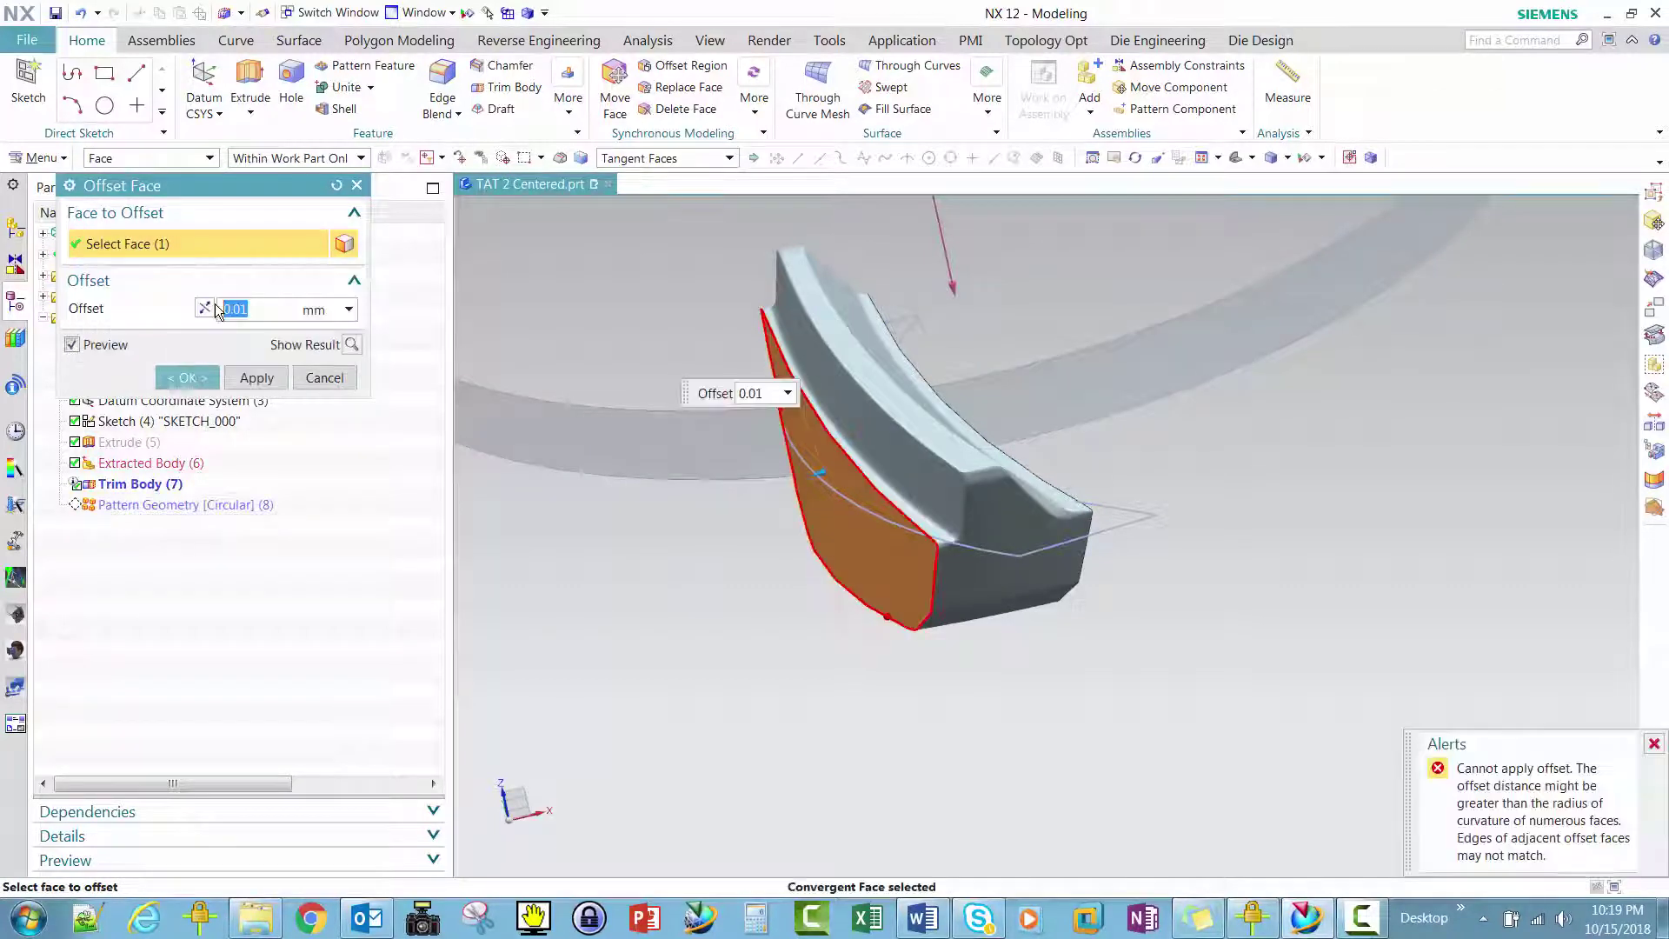
pyautogui.write('1')
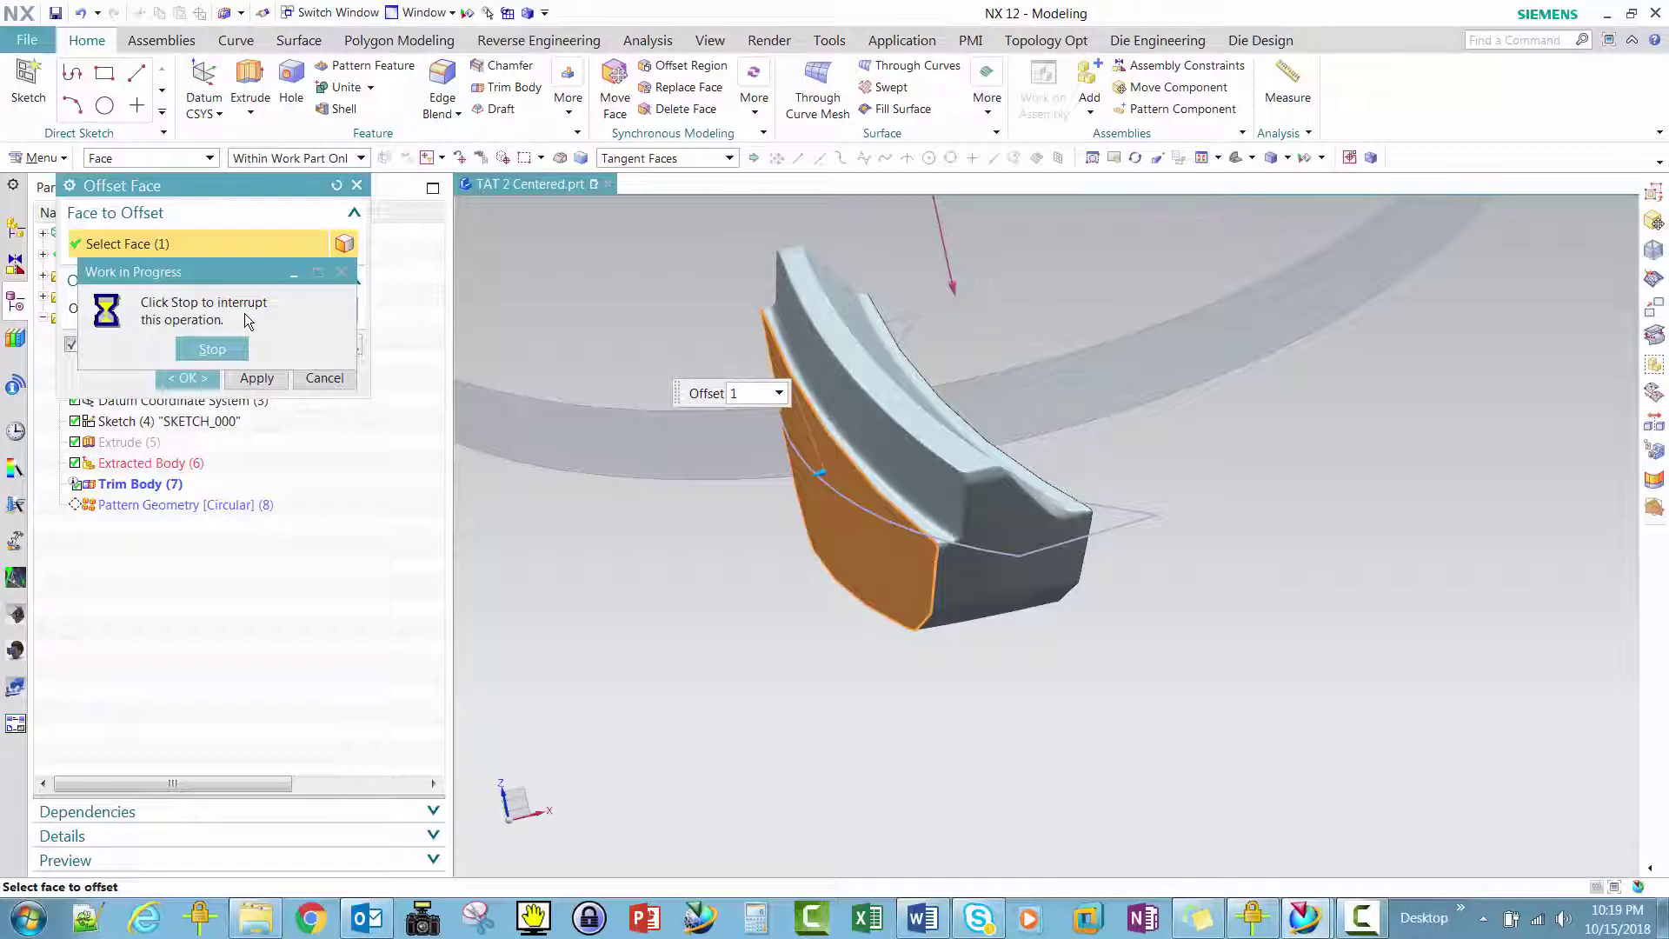
pyautogui.moveTo(665, 389); pyautogui.dragTo(513, 400, button='middle')
pyautogui.click(207, 379)
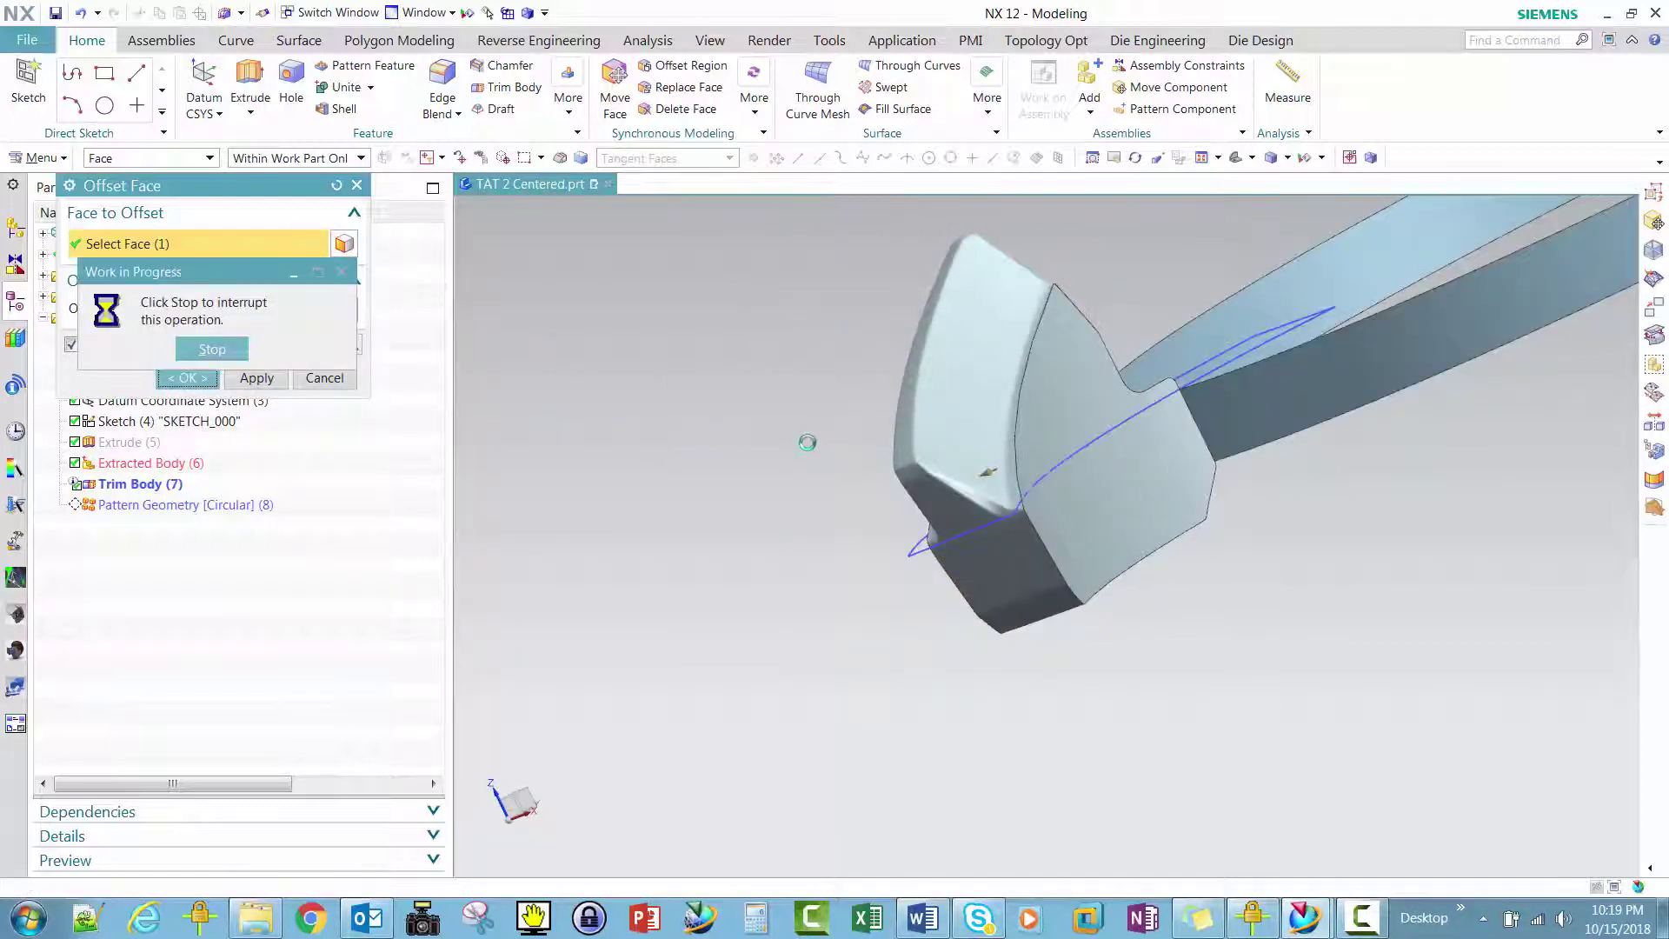
# - Offset the opposite side face of the trimmed tooth by 1 mm
pyautogui.click(568, 87)
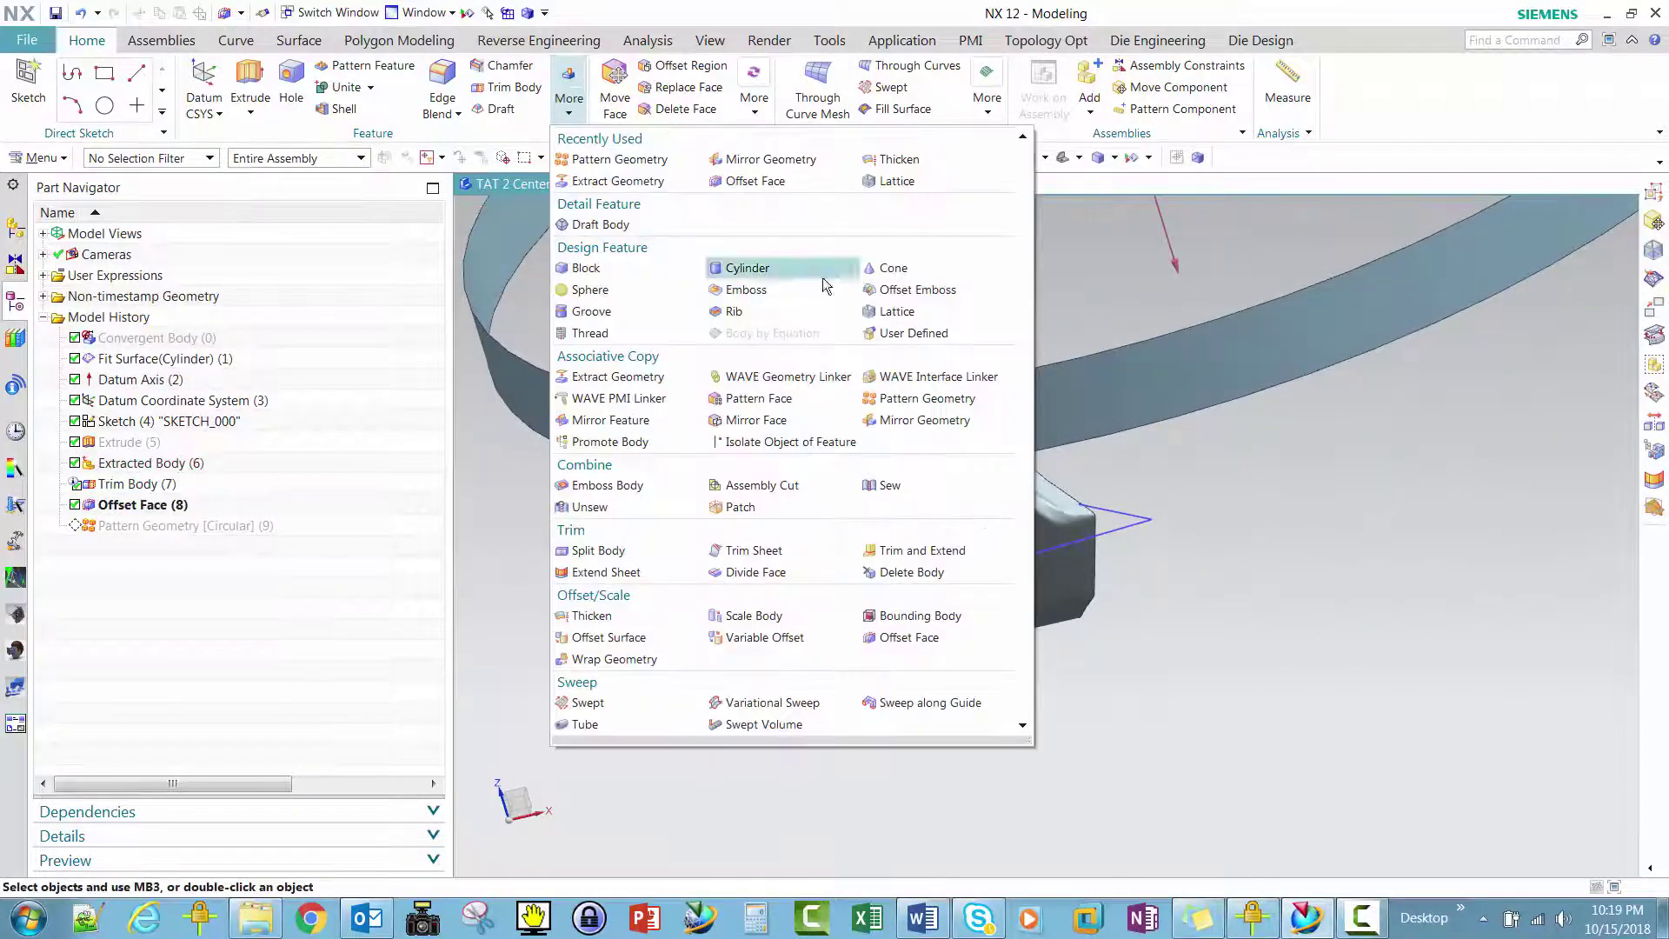
pyautogui.click(904, 637)
pyautogui.click(1062, 488)
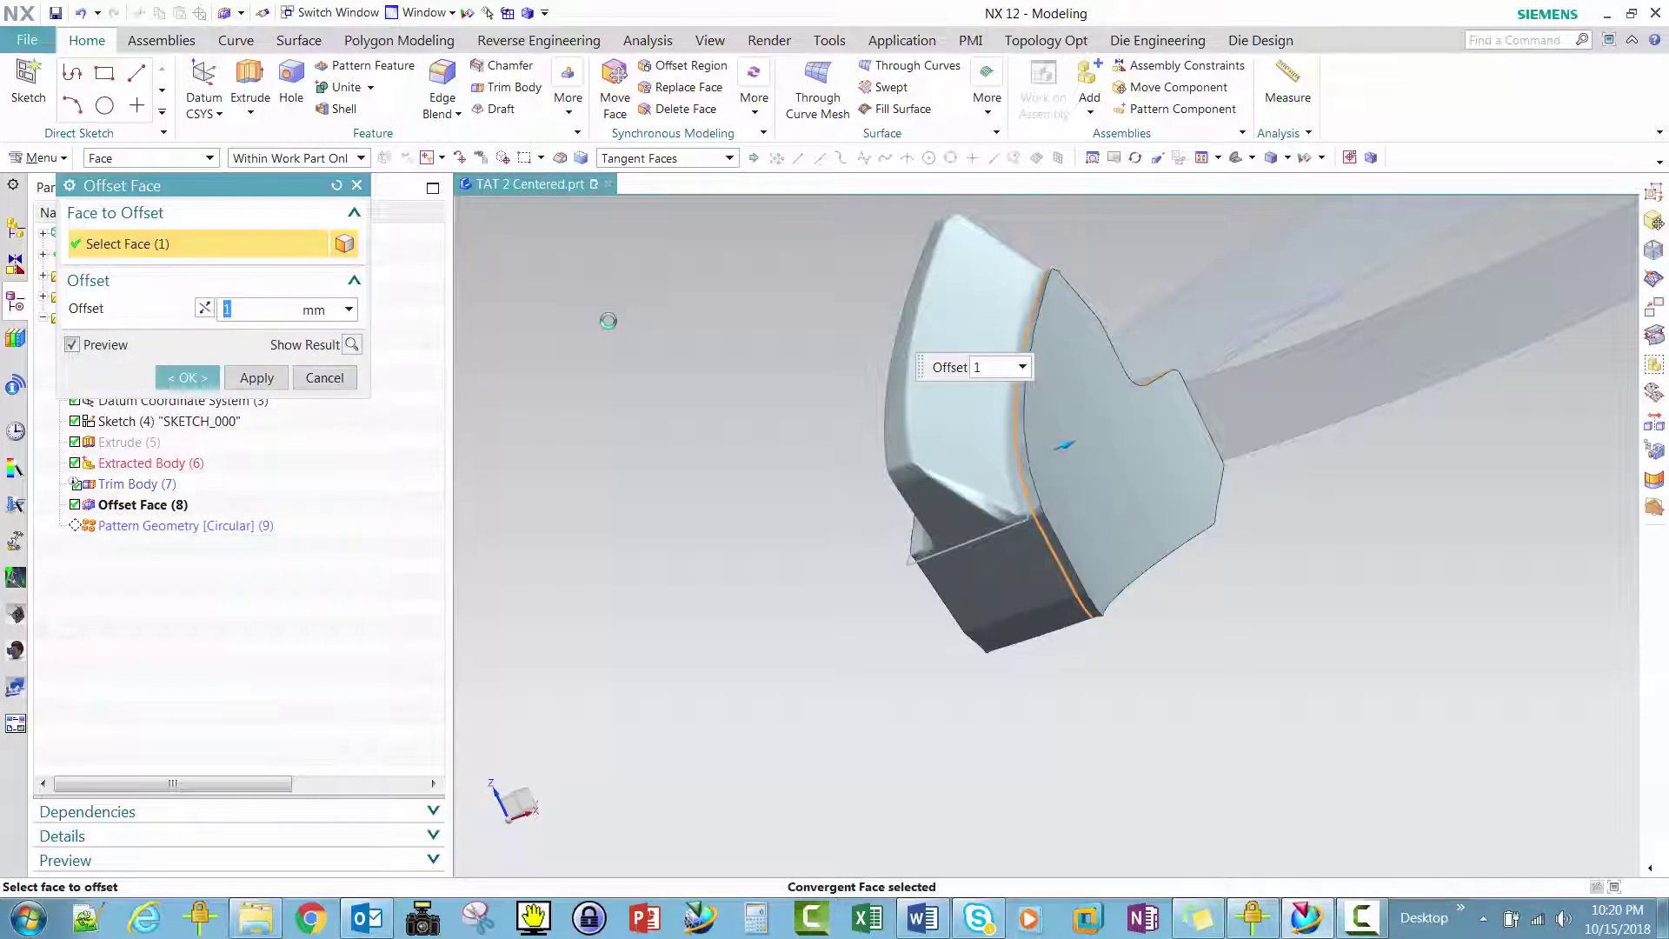
pyautogui.click(189, 378)
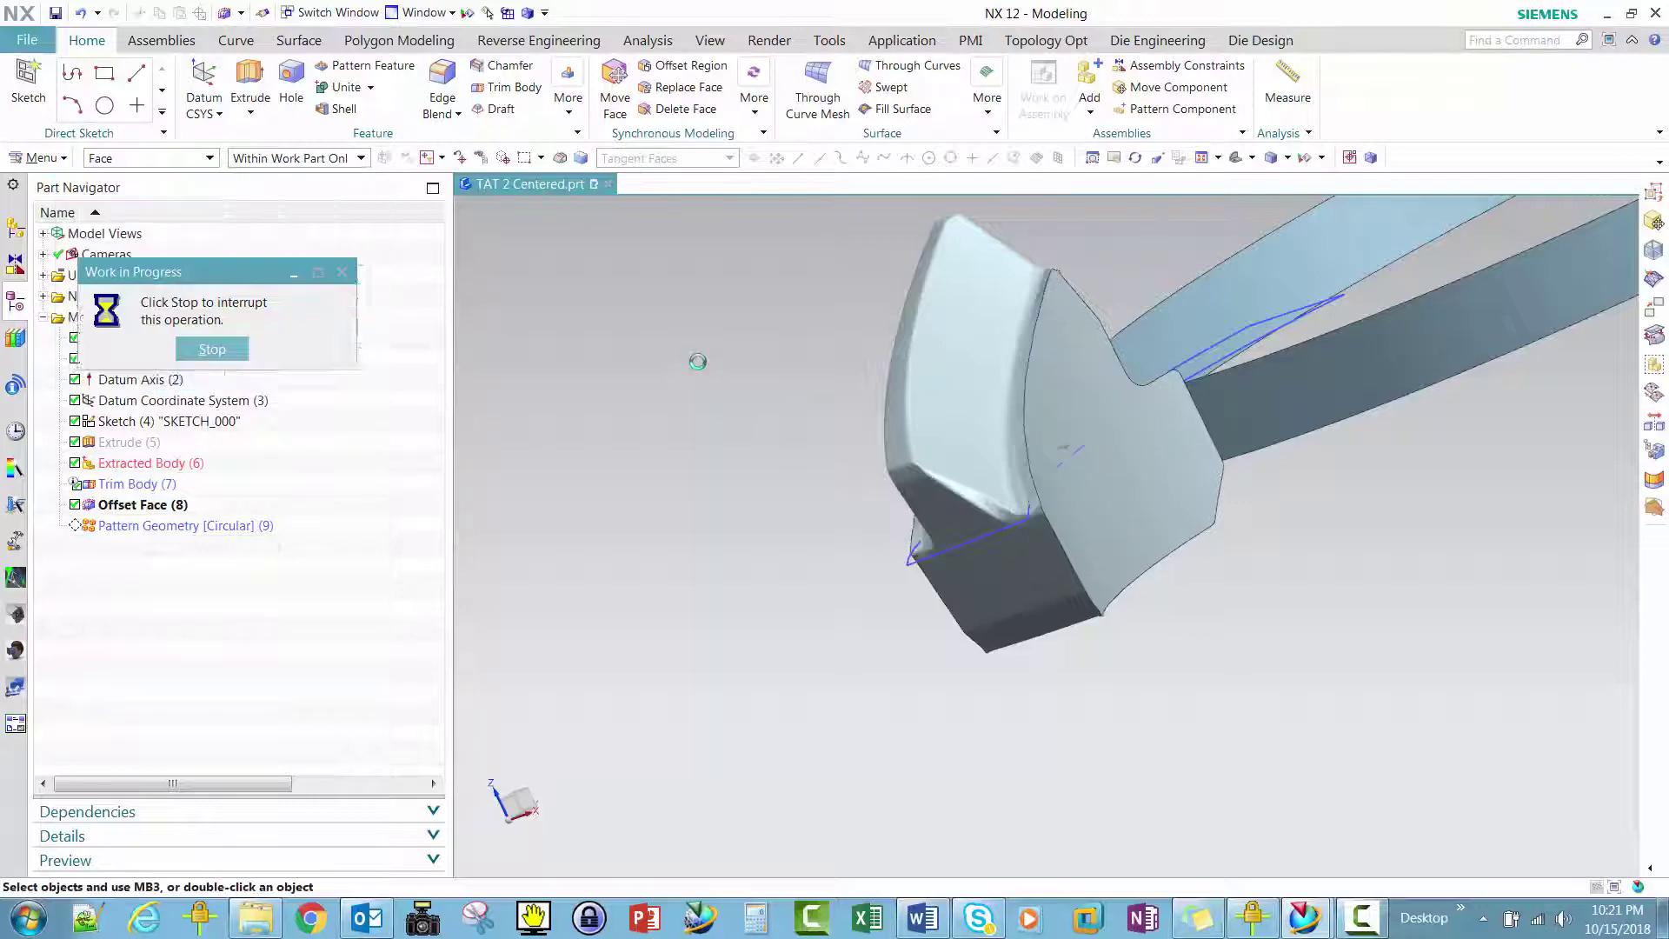
# - Make the circular Pattern Geometry the current feature to rebuild the full gear from the thickened tooth
pyautogui.moveTo(698, 362); pyautogui.dragTo(761, 459, button='middle')
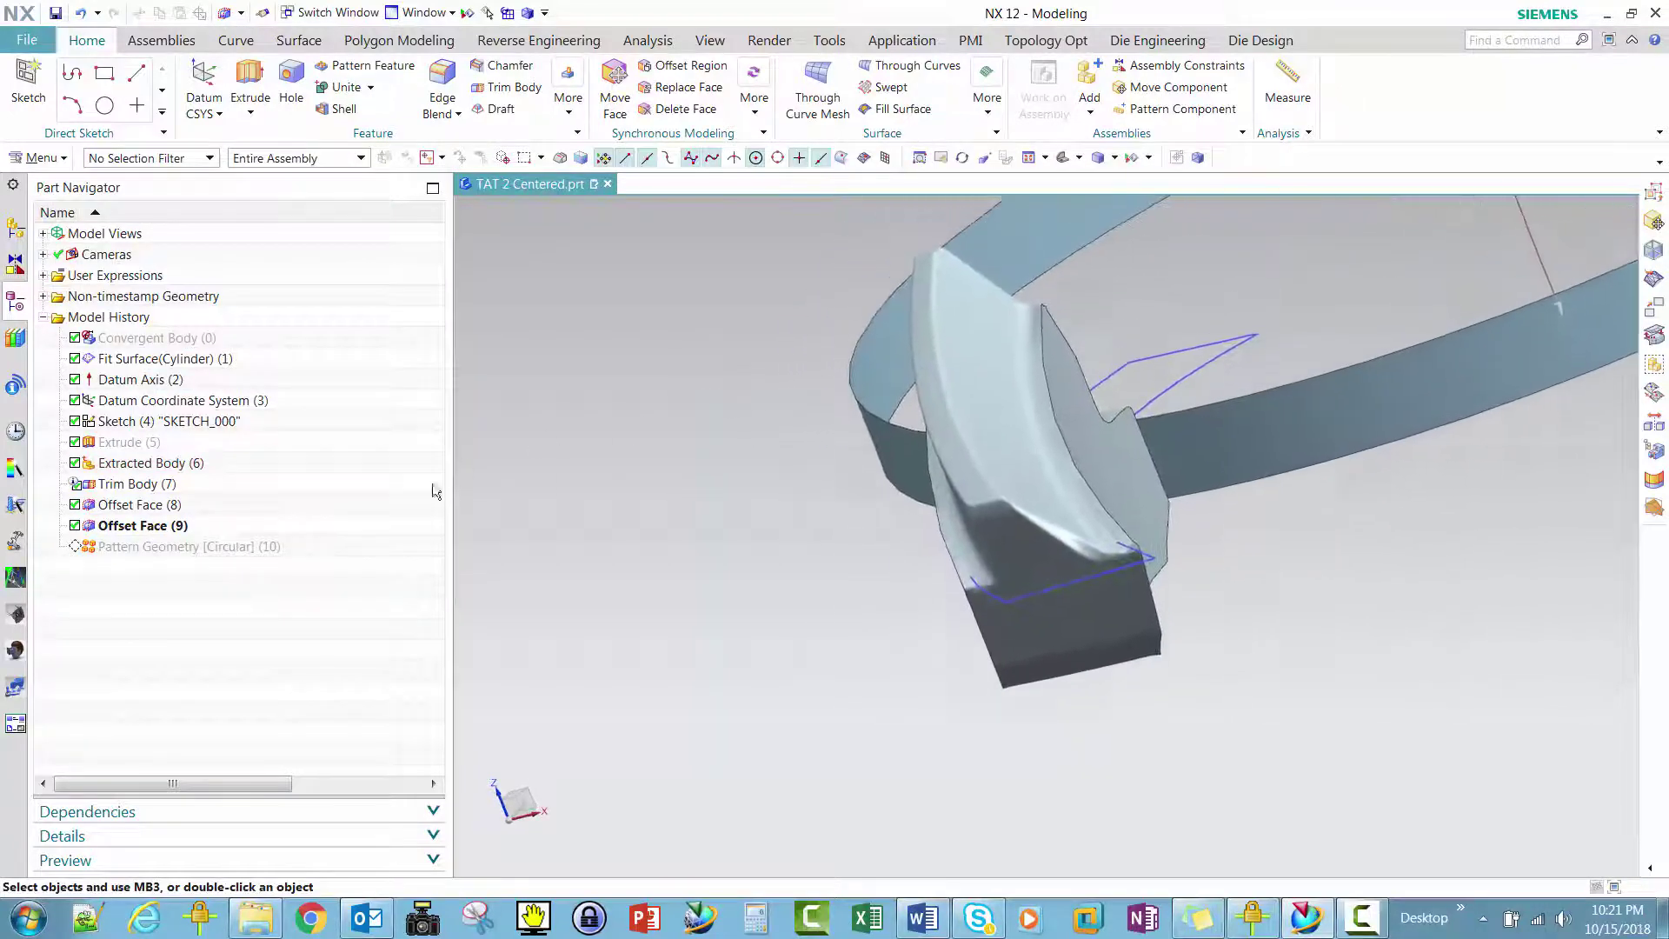
pyautogui.rightClick(151, 554)
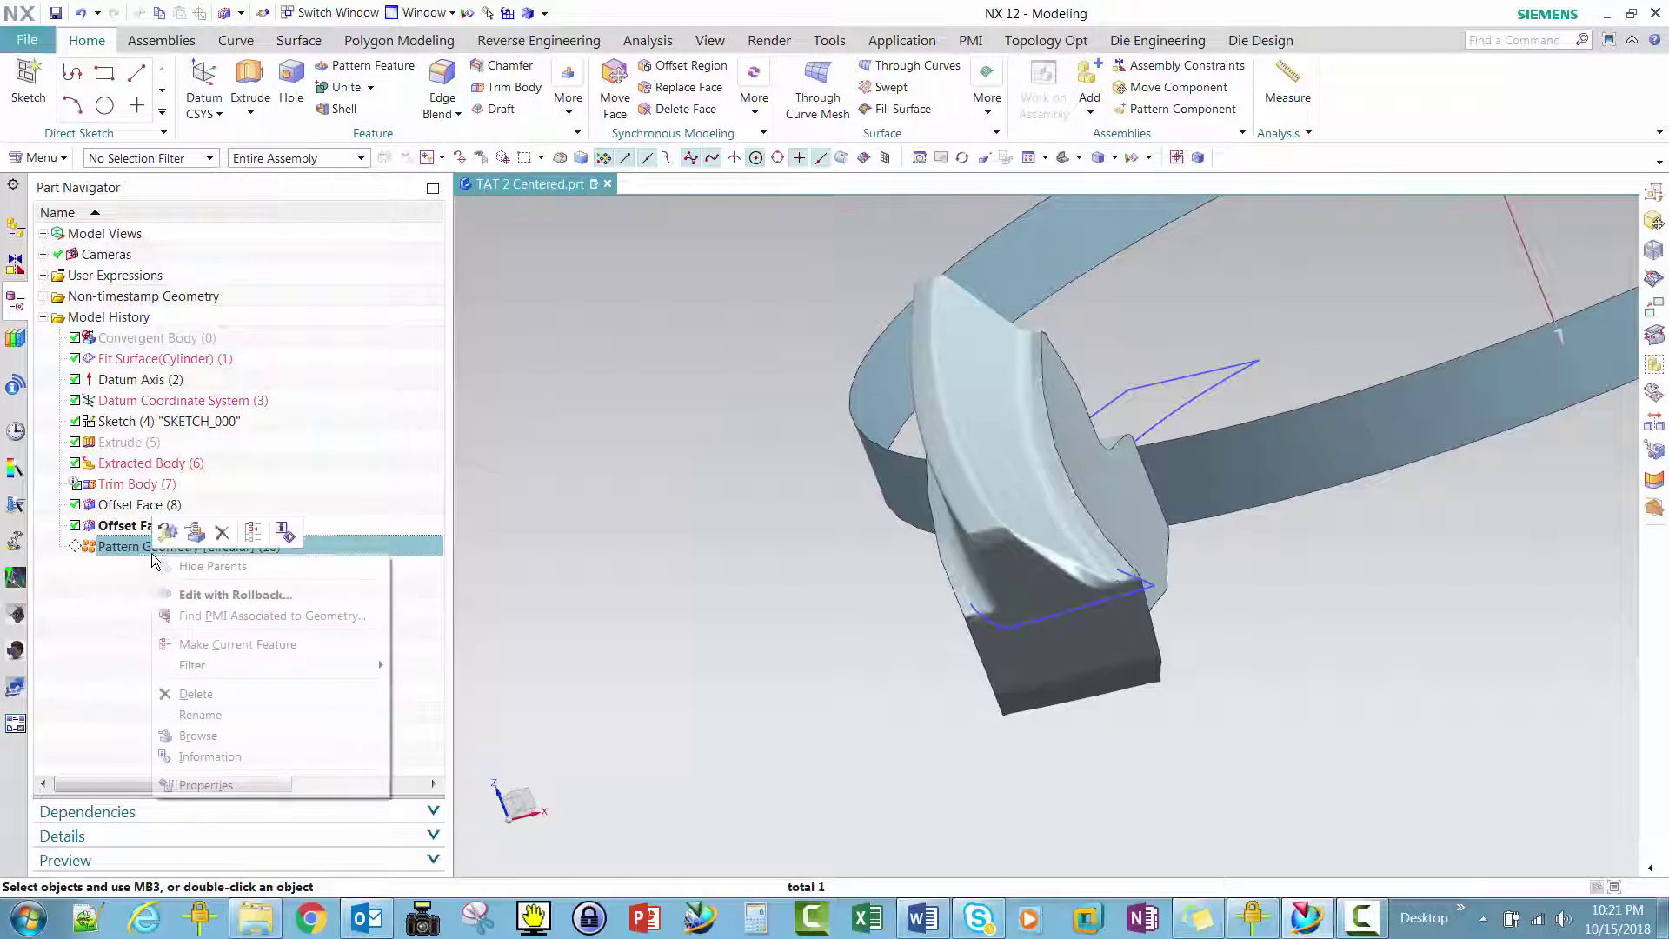
pyautogui.click(214, 643)
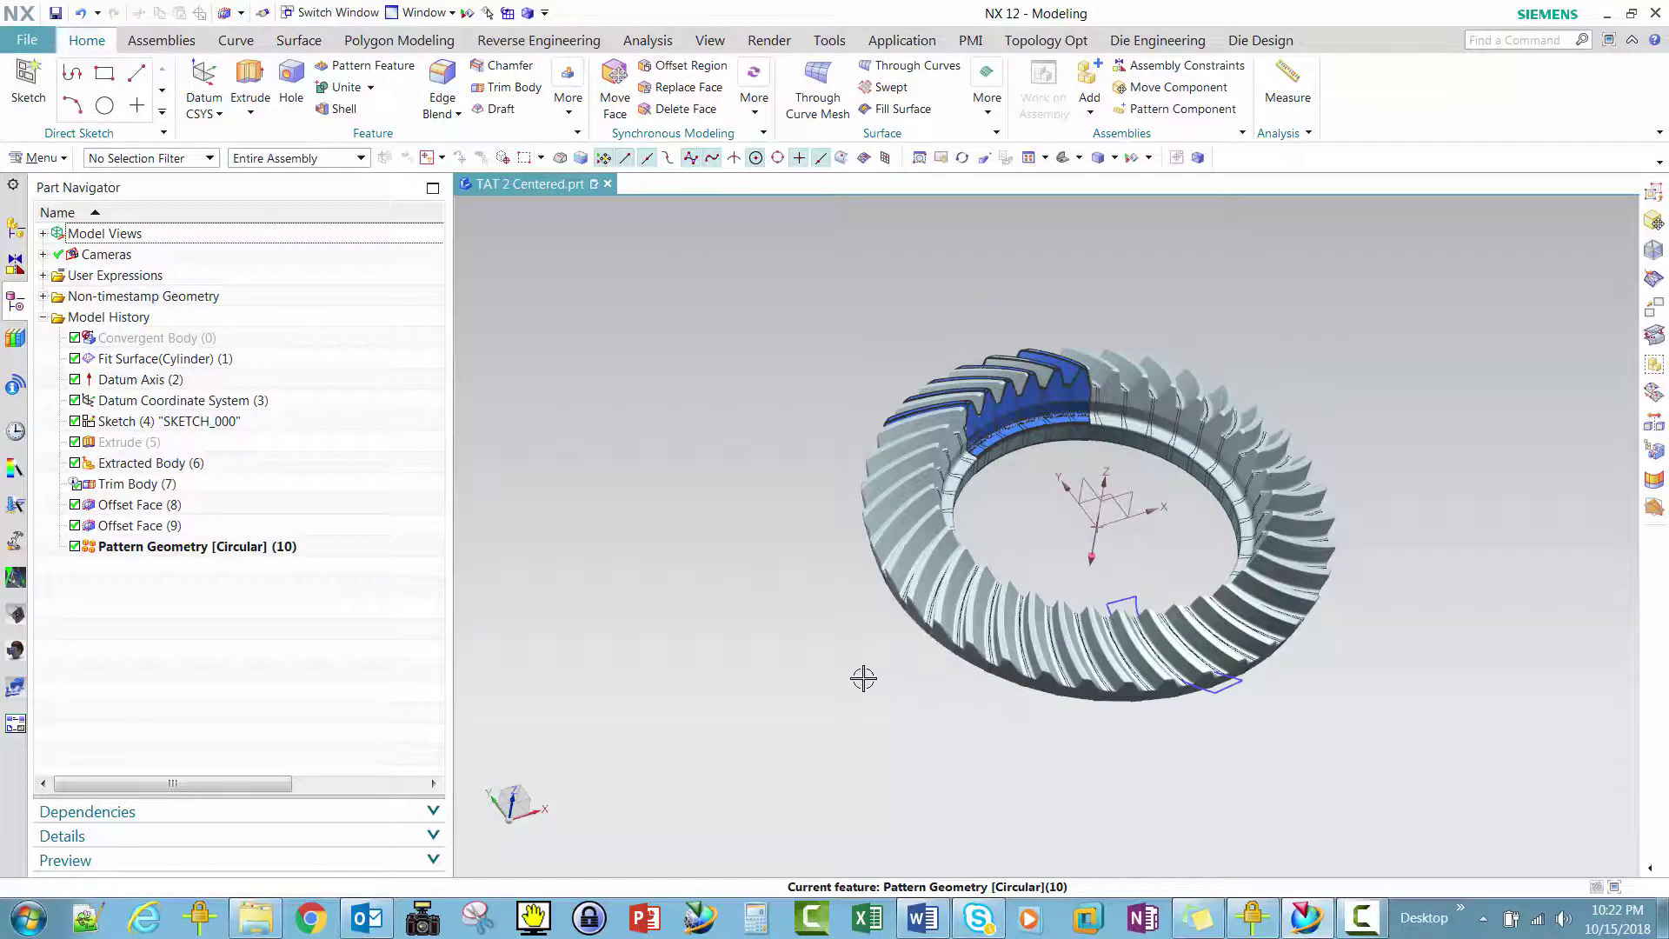
pyautogui.click(1362, 918)
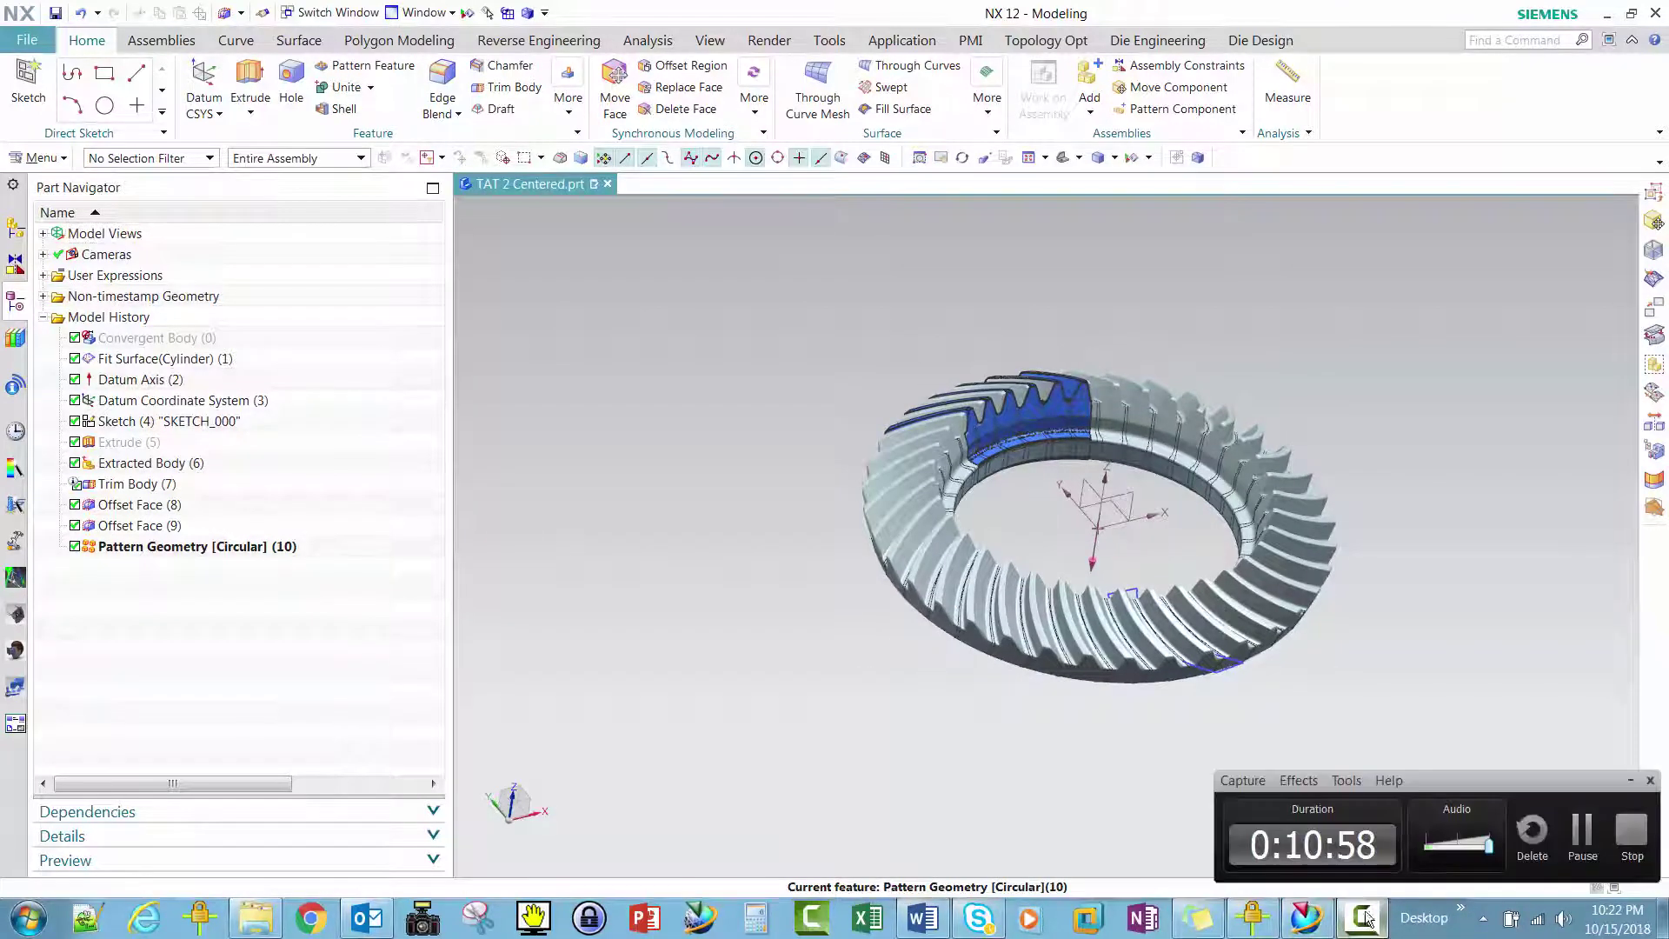